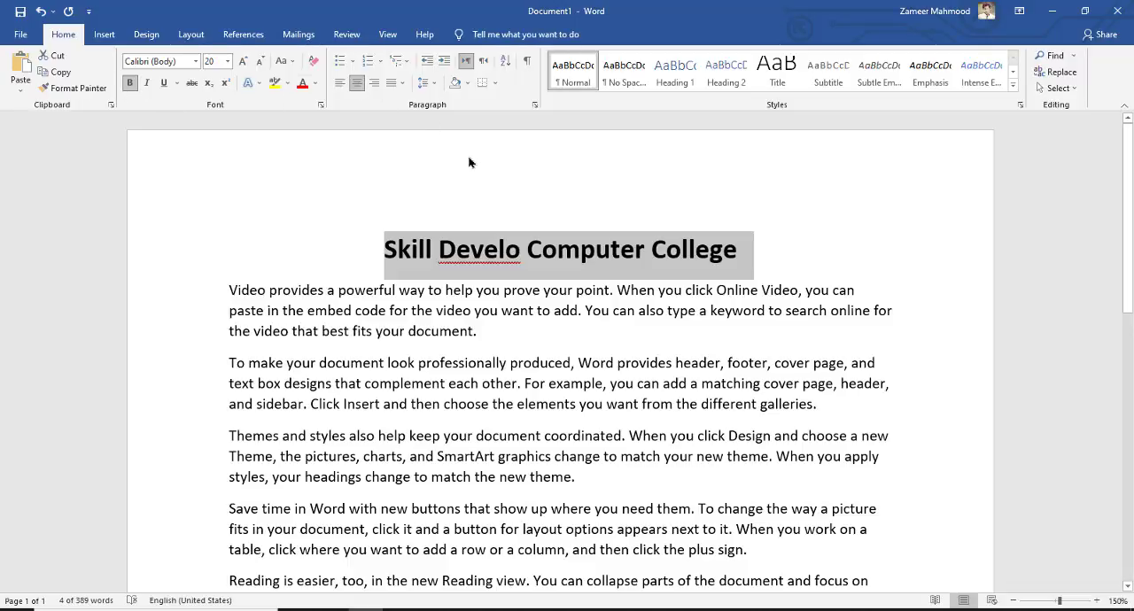
Enlarge the title "Skill Develo Computer College" to 24 pt
left_click(243, 62)
left_click(243, 61)
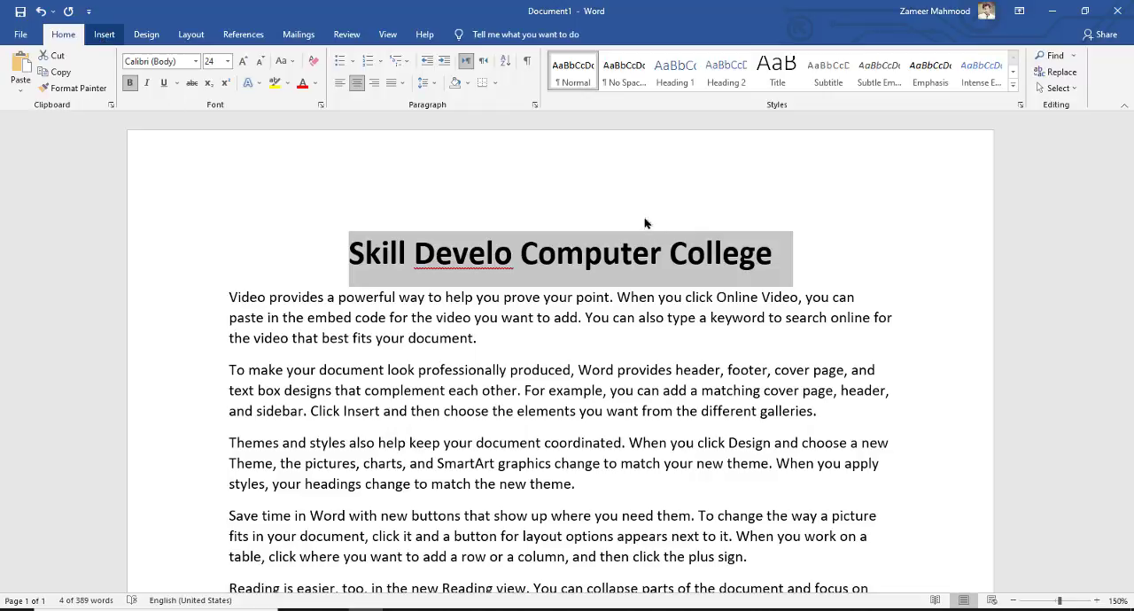
Attach a new comment to the word "header" in the second body paragraph
left_click(105, 34)
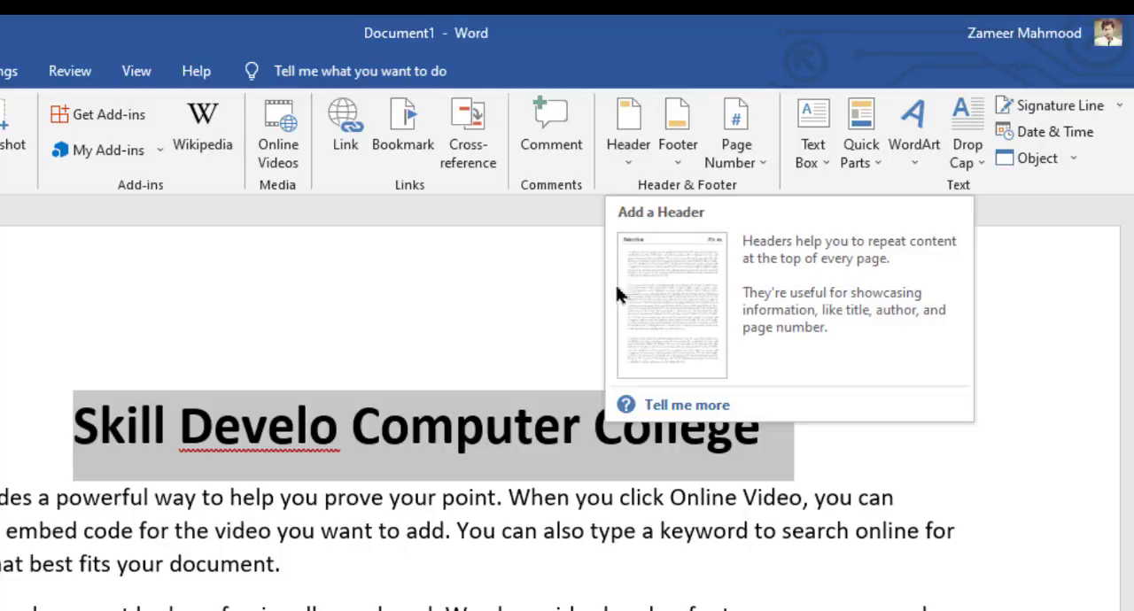
scroll(537, 390, "down", 3)
scroll(535, 390, "down", 1)
scroll(498, 384, "up", 3)
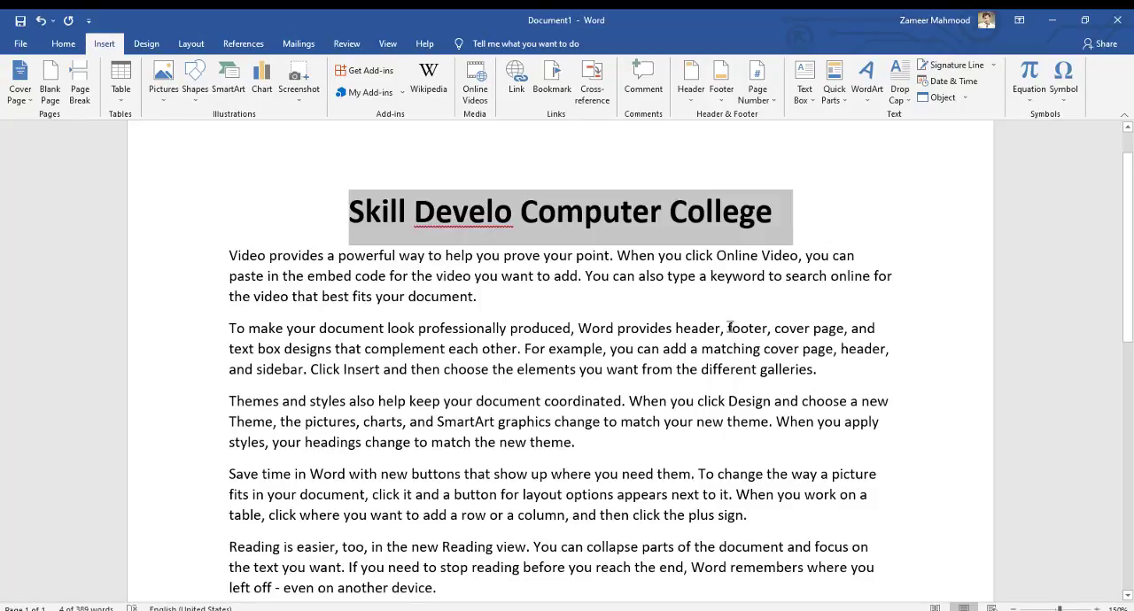
double_click(696, 329)
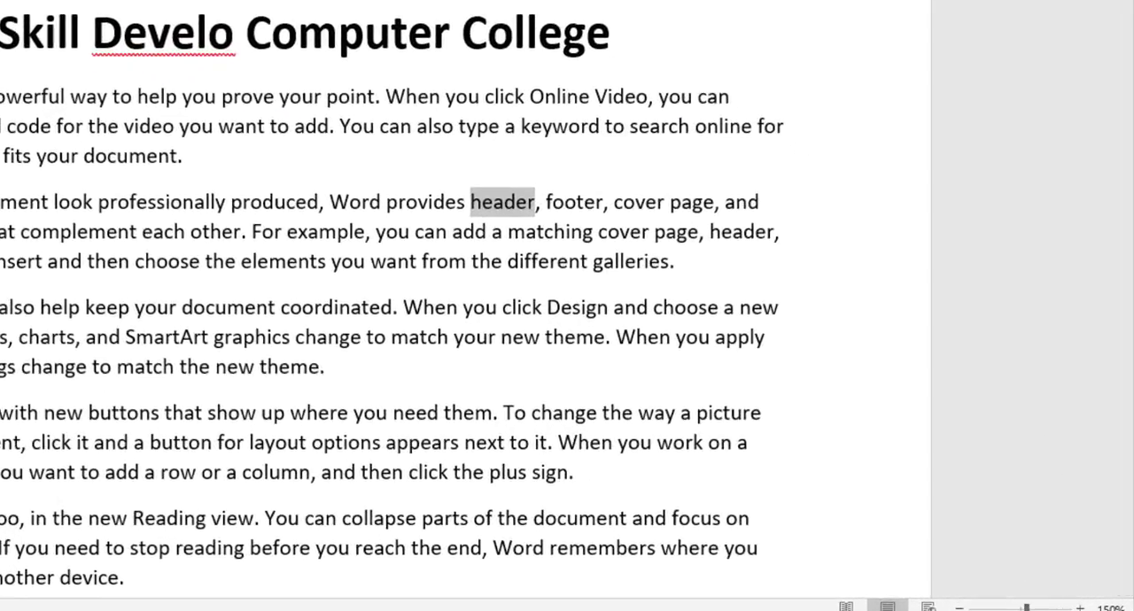
key("ctrl+alt+m")
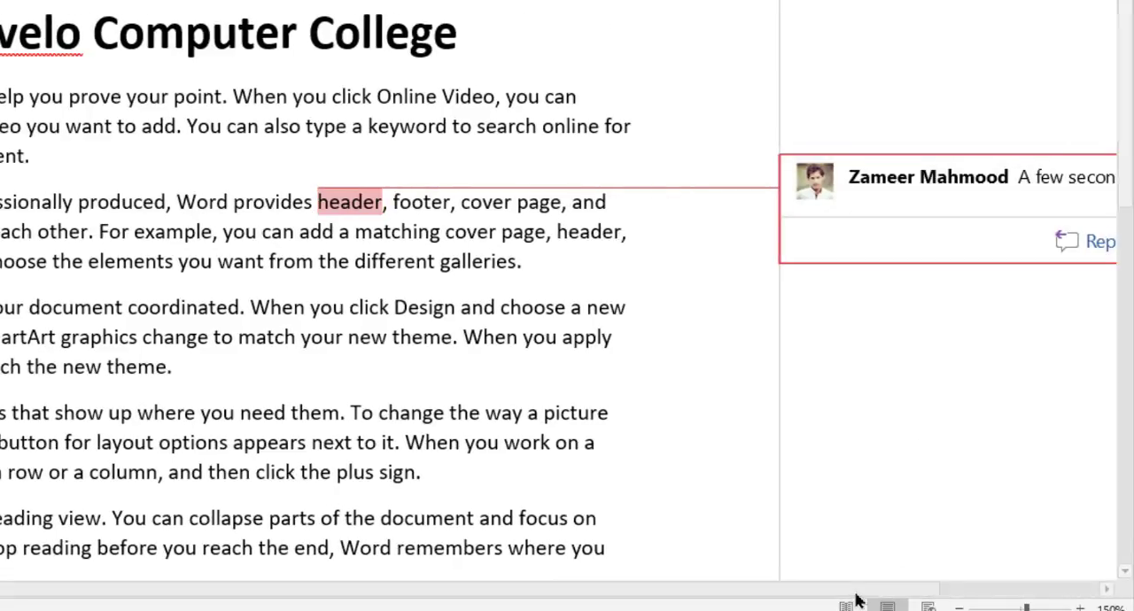
left_click_drag(855, 590, 919, 590)
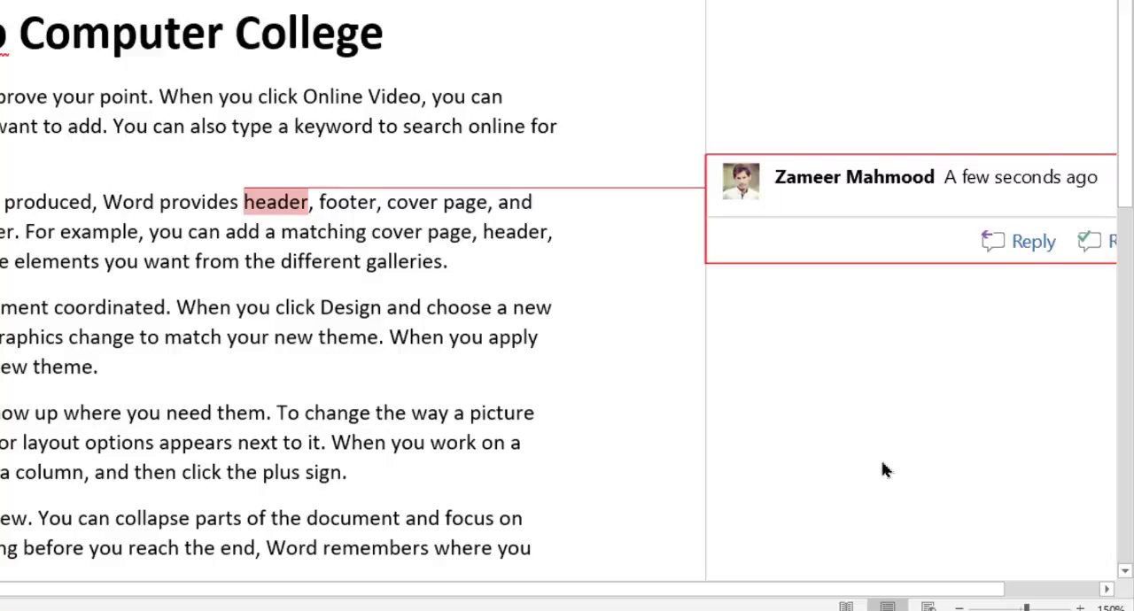
Write "Header ko upar wala hesa kehte hain." as the text of the comment on "header"
type("hear")
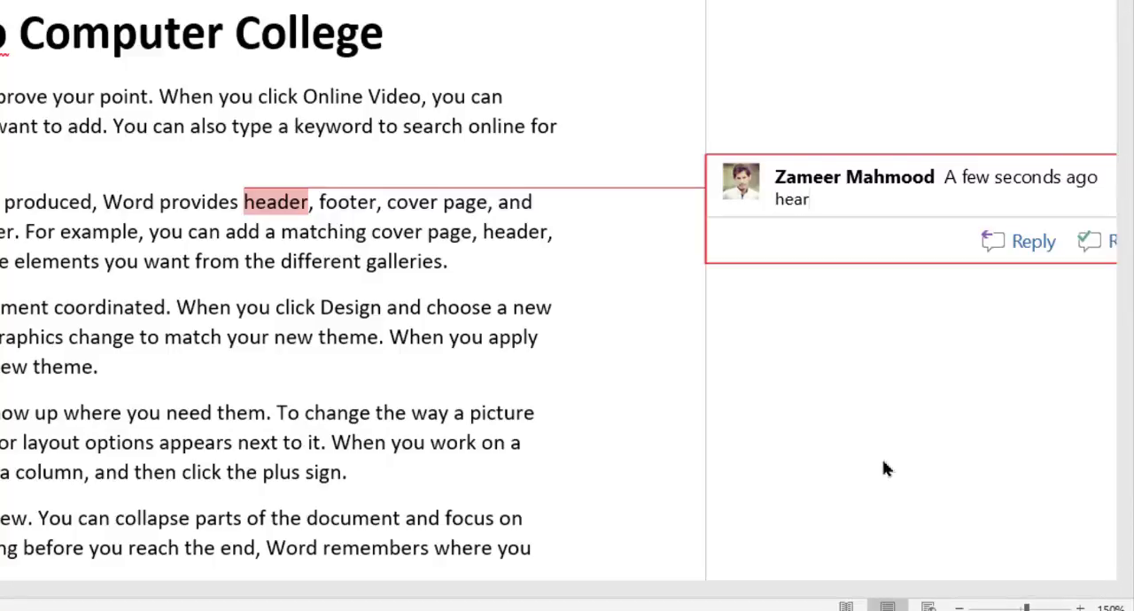
type("er ko")
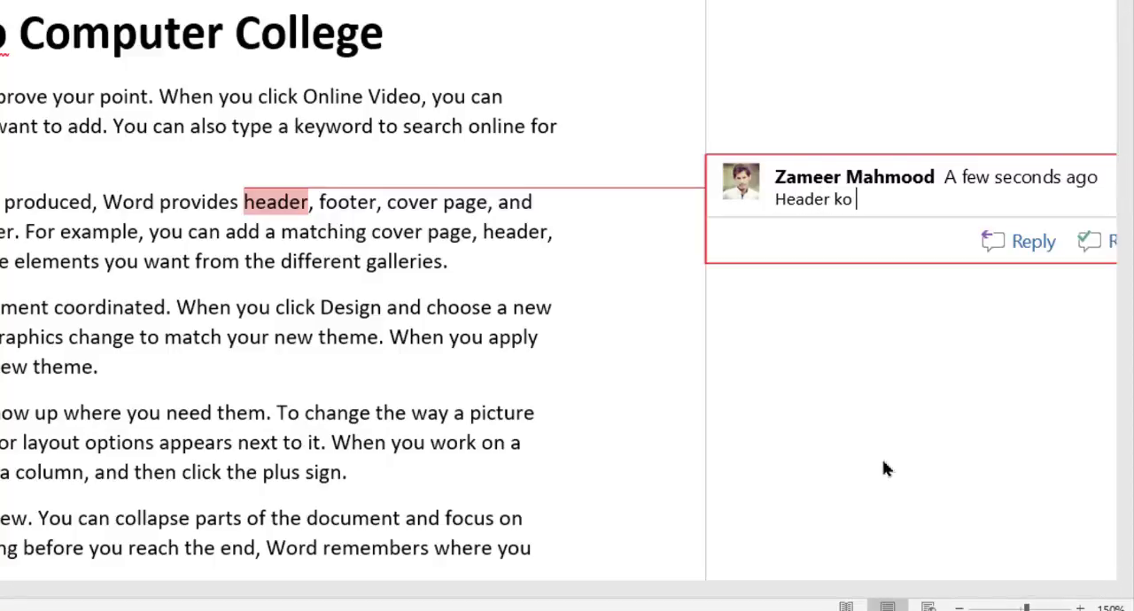
type(" upar wal")
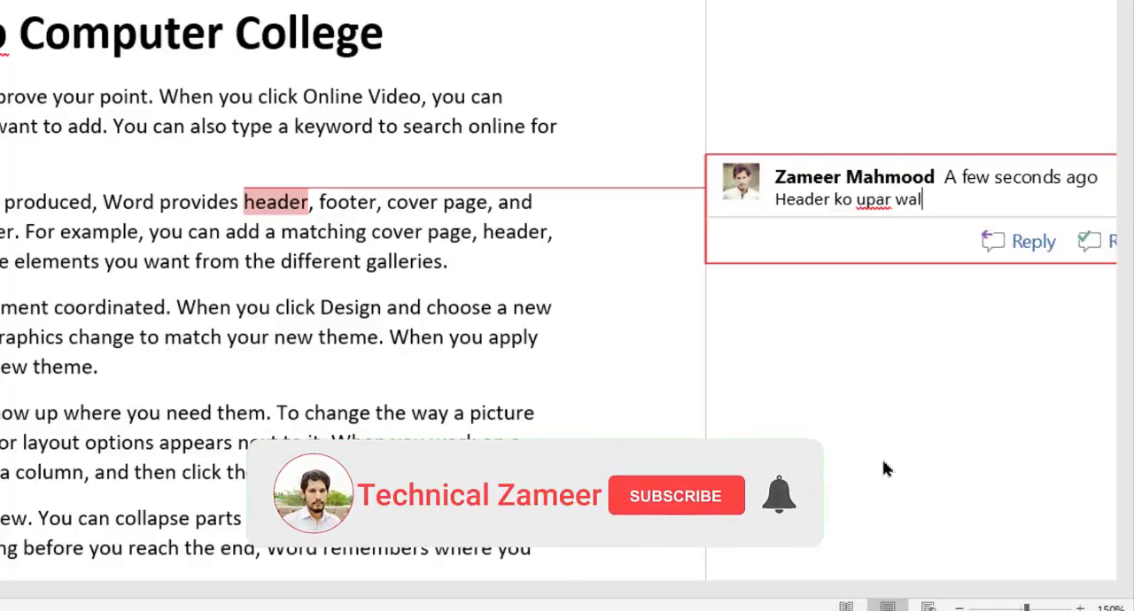
type("a he")
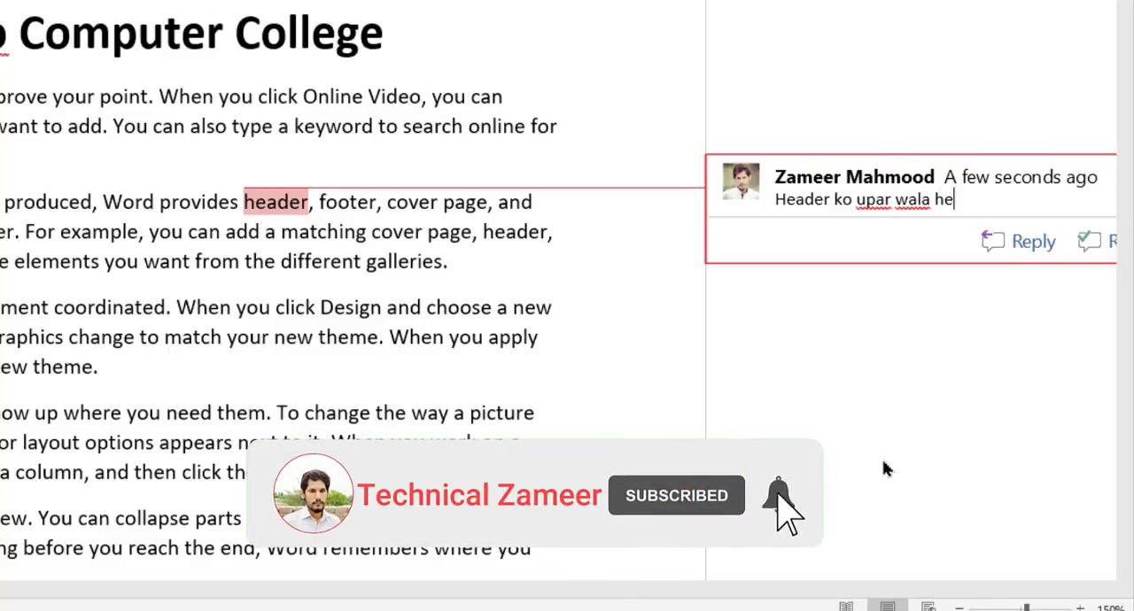
type("sa kehte ")
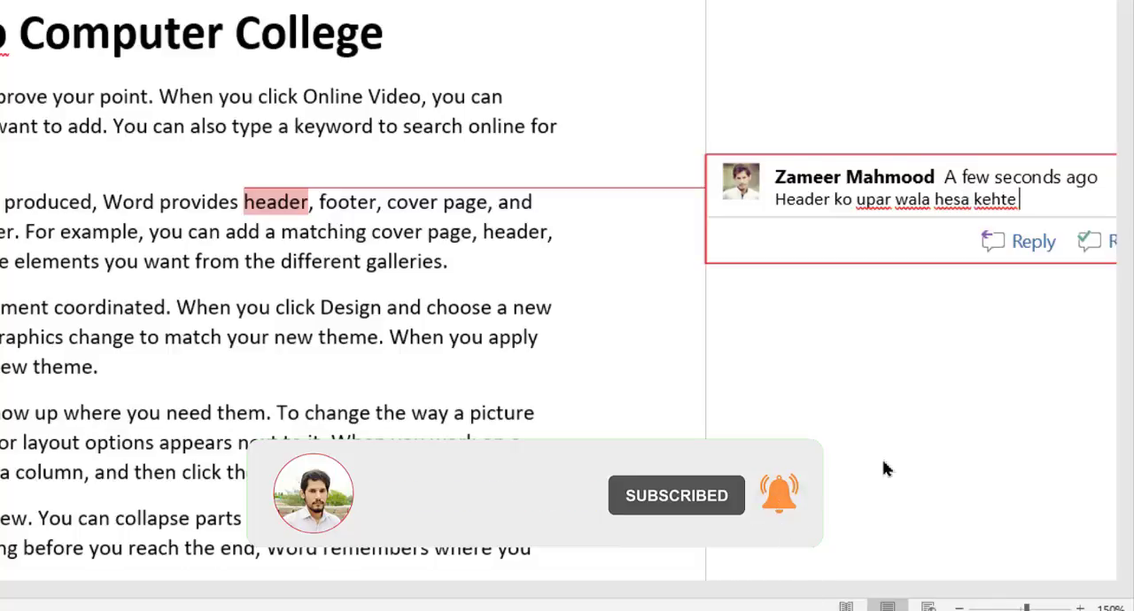
type("hain.")
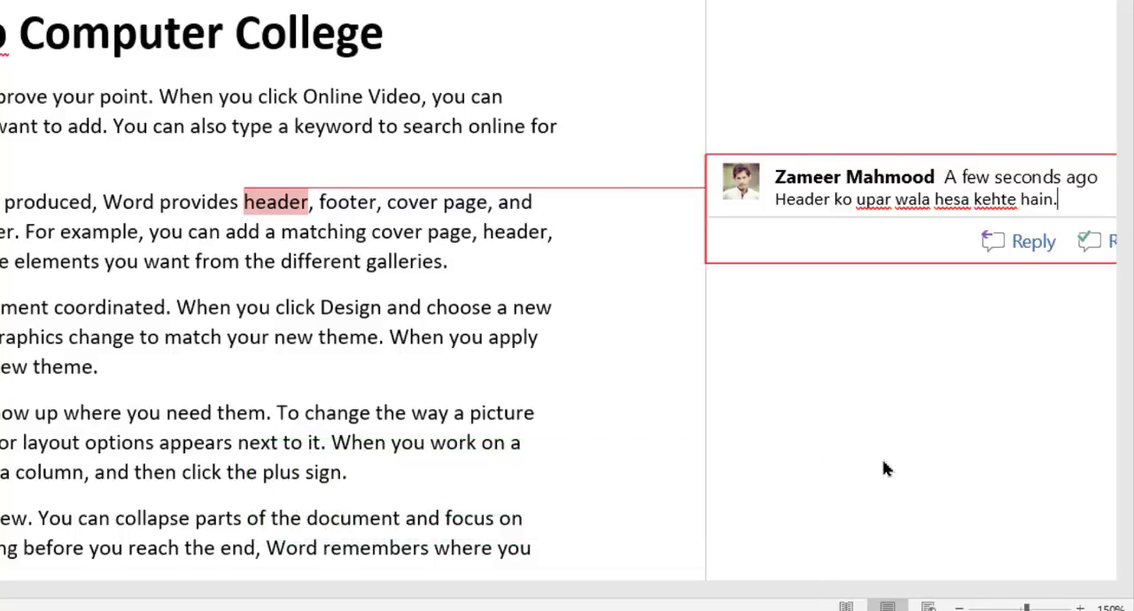
Add a comment to the word "footer" in the second body paragraph reading "Footer ko neche wala hisa kehte hain."
double_click(357, 205)
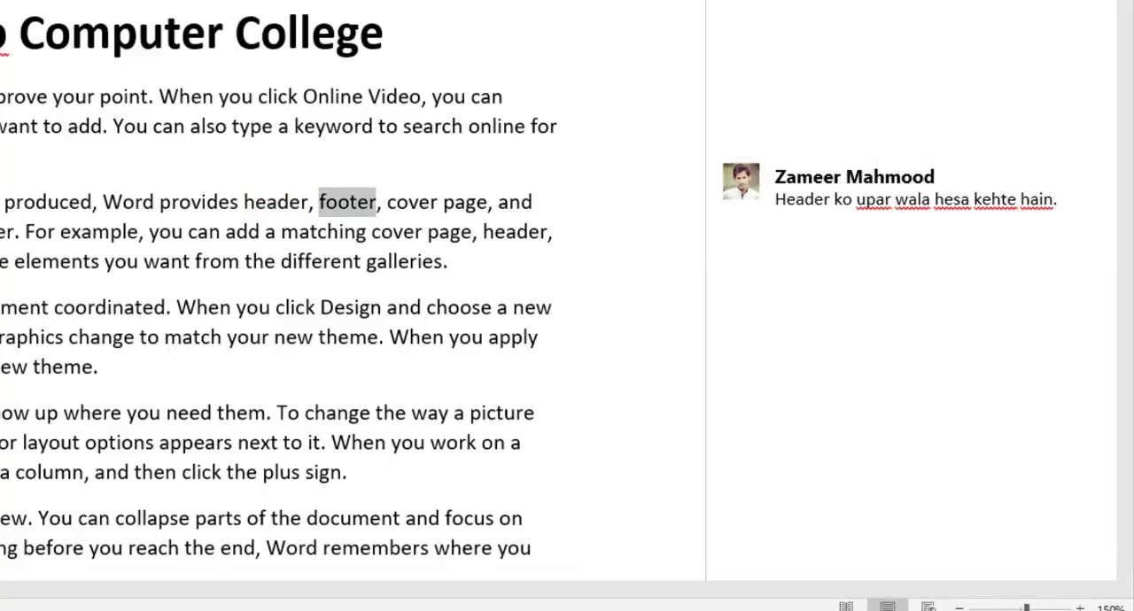
key("ctrl+alt+m")
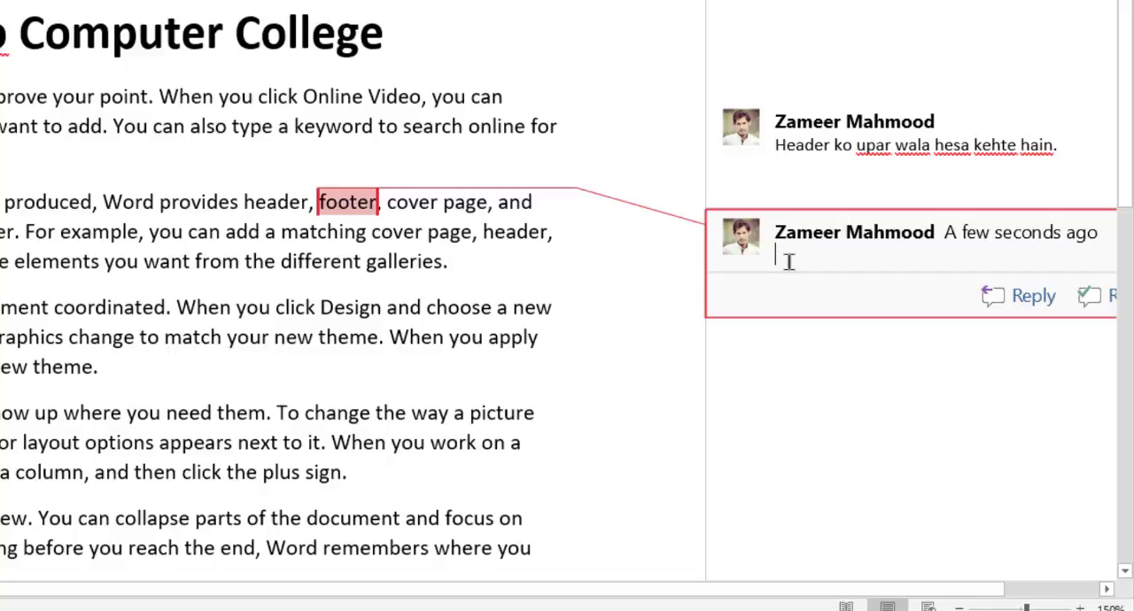
type("Footer ko upar")
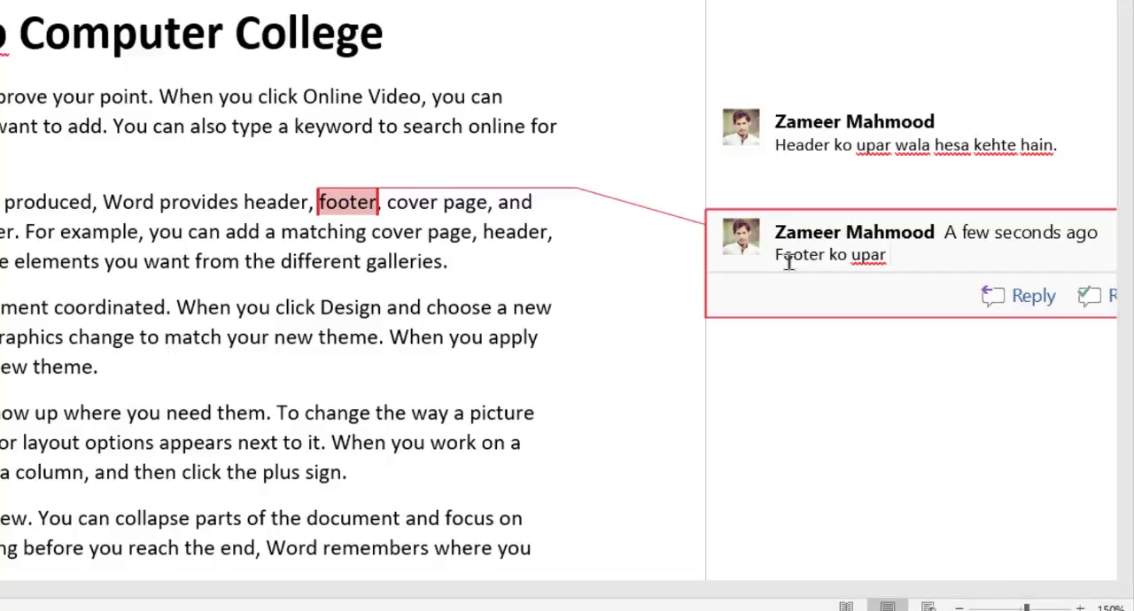
key("BackSpace")
key("BackSpace")
key("BackSpace")
key("BackSpace")
type("neche e")
key("BackSpace")
type("wala ")
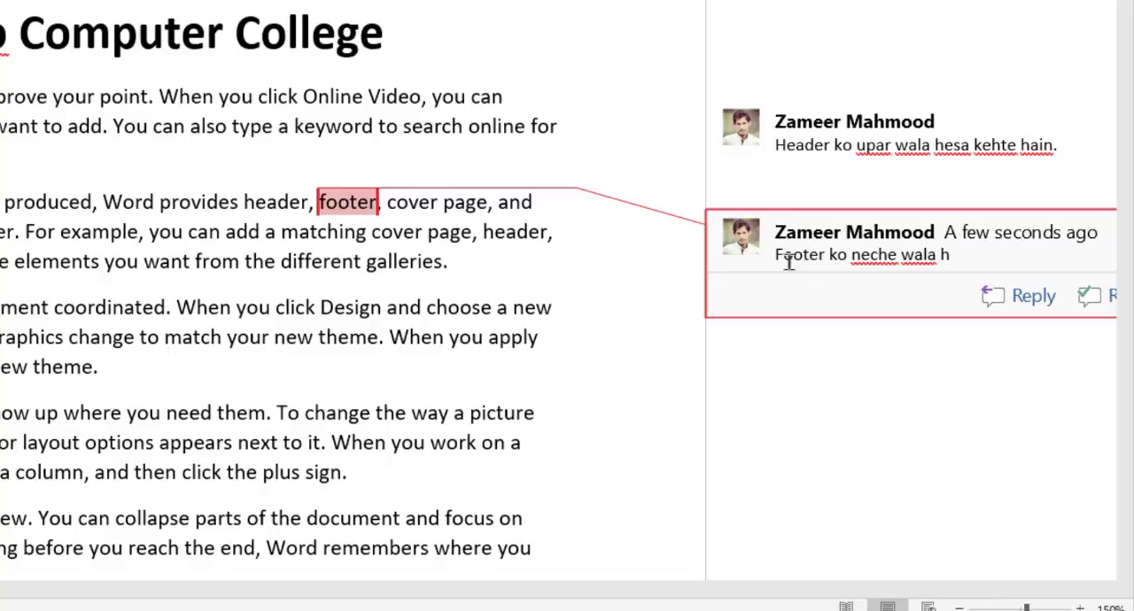
type("hisa kehte hain.")
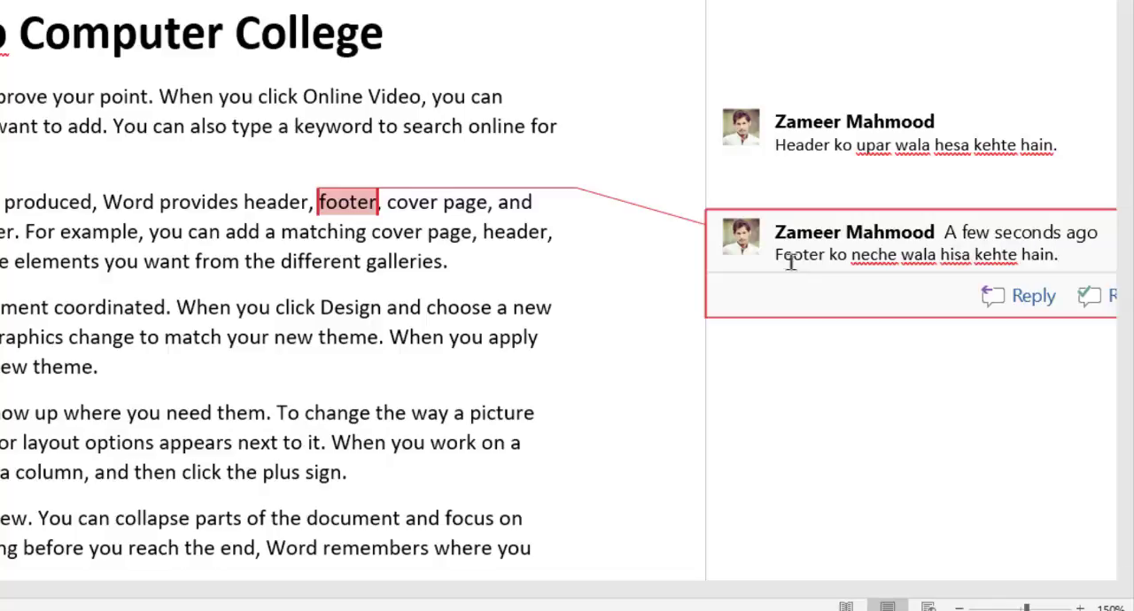
Reply "G he" to the comment on "footer" and add a second, empty reply beneath it
left_click(788, 126)
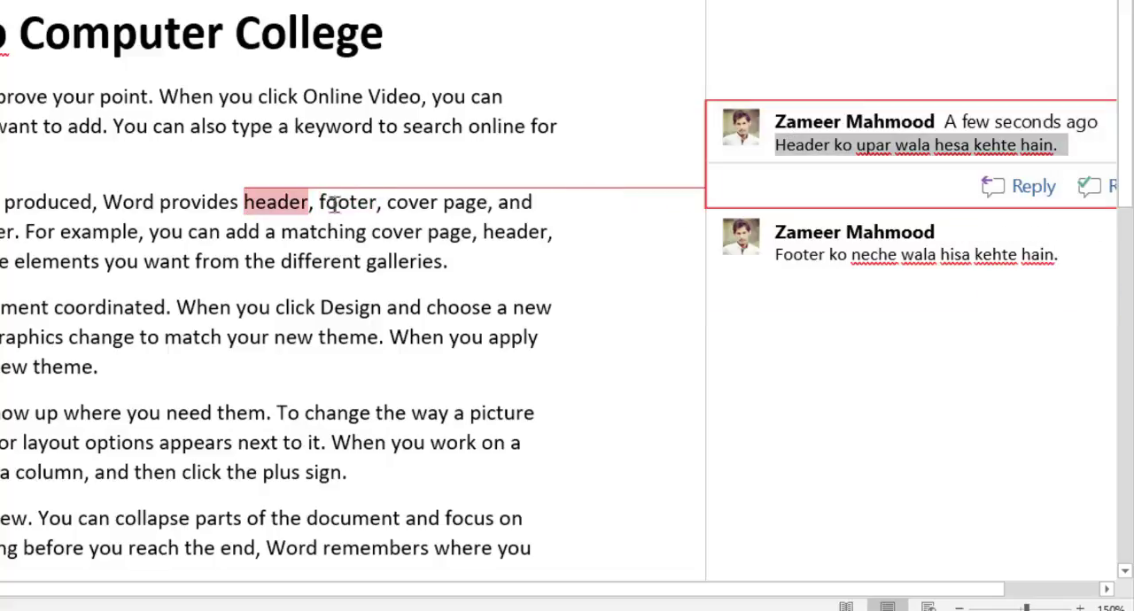
left_click(886, 258)
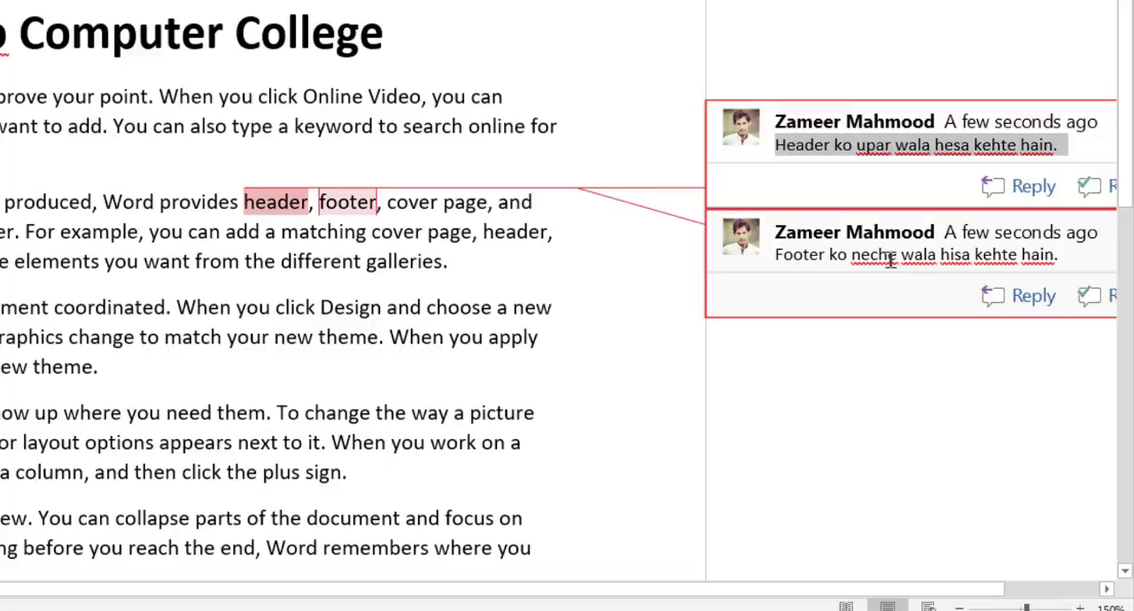
left_click(1023, 301)
type("G he")
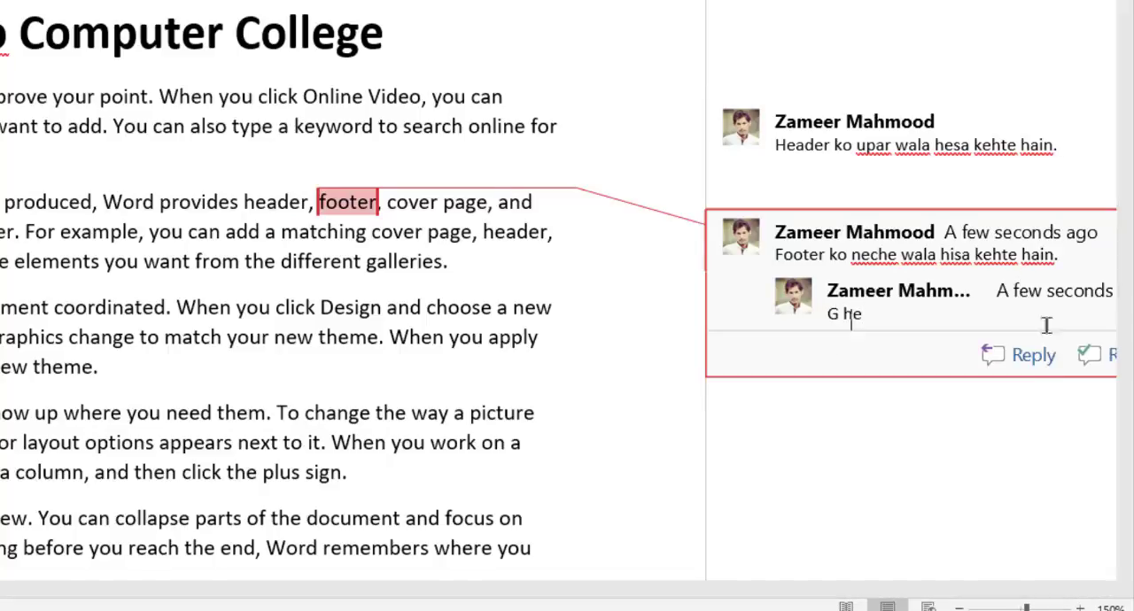
left_click(1032, 372)
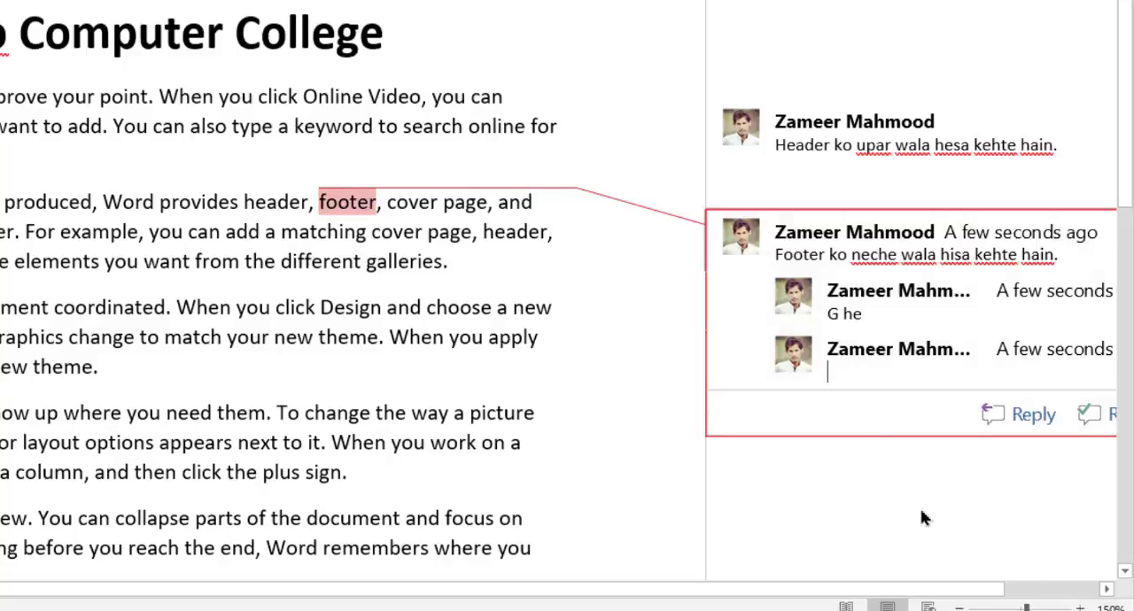
left_click(276, 204)
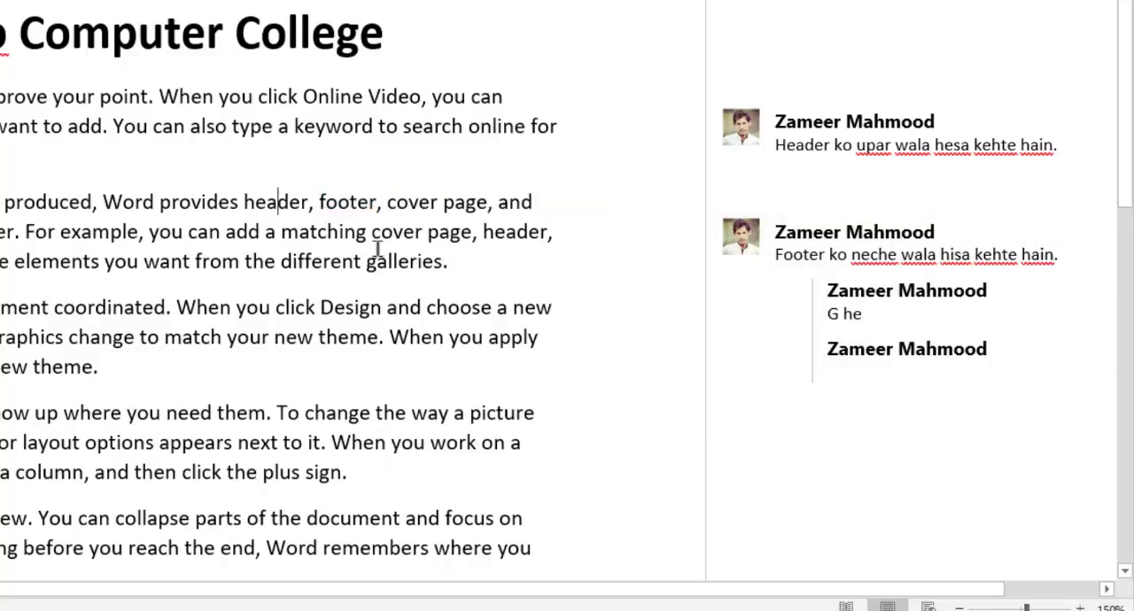
left_click_drag(683, 591, 261, 601)
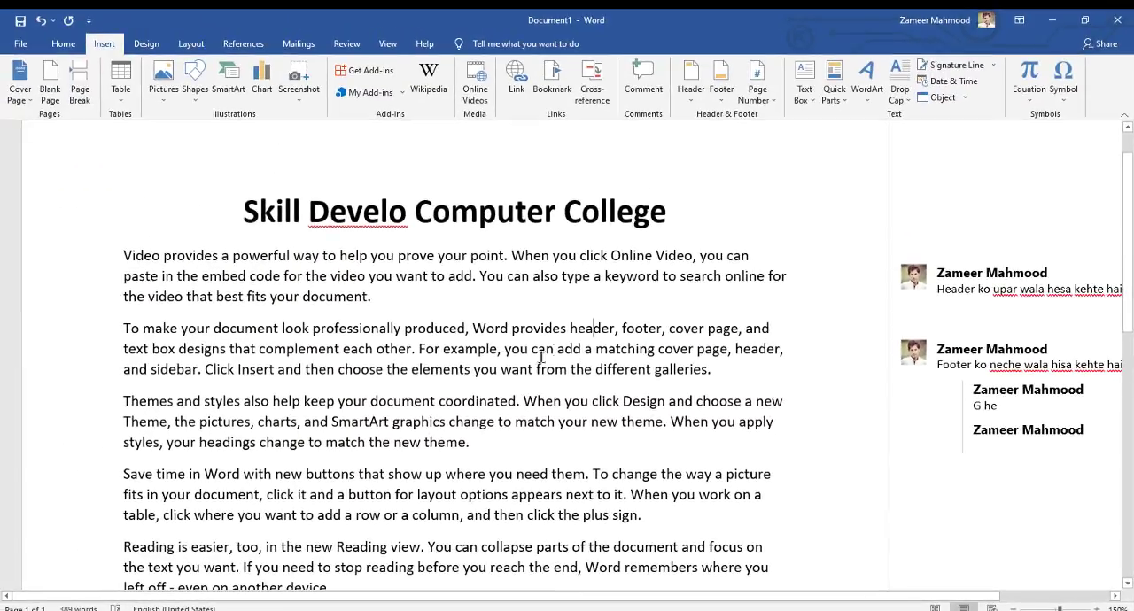
left_click(634, 328)
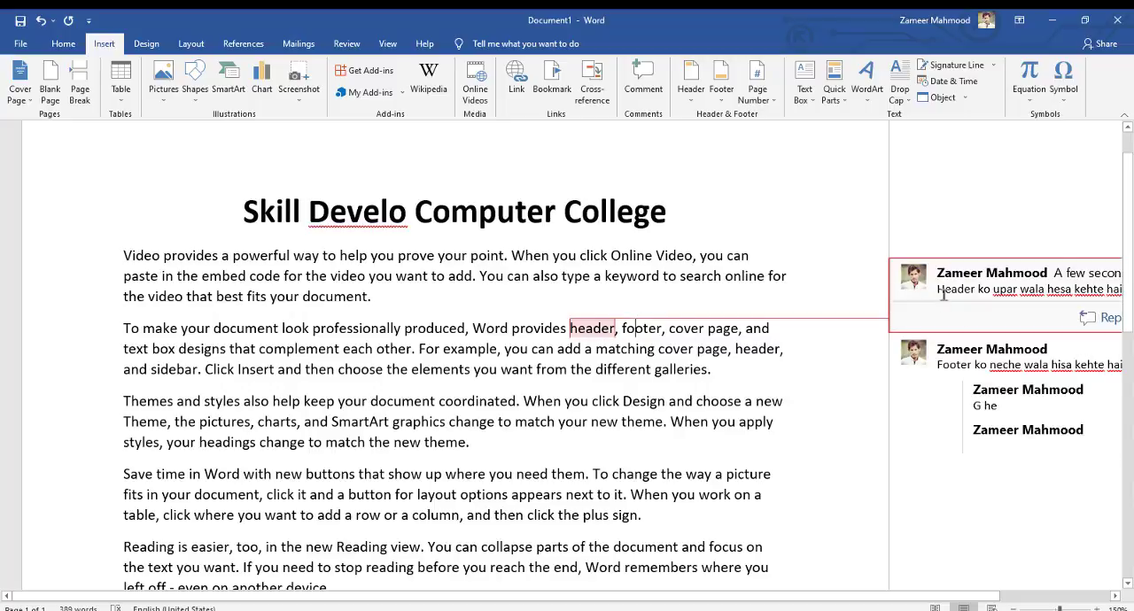
left_click(983, 353)
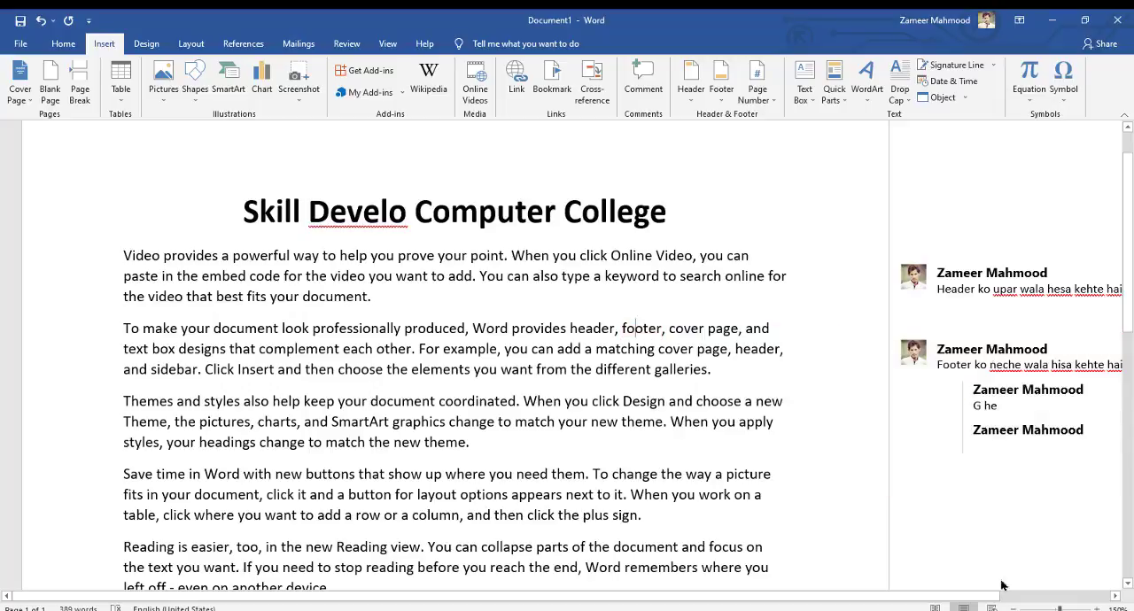
Delete the comment attached to the word "header"
left_click_drag(961, 597, 1079, 589)
left_click(886, 282)
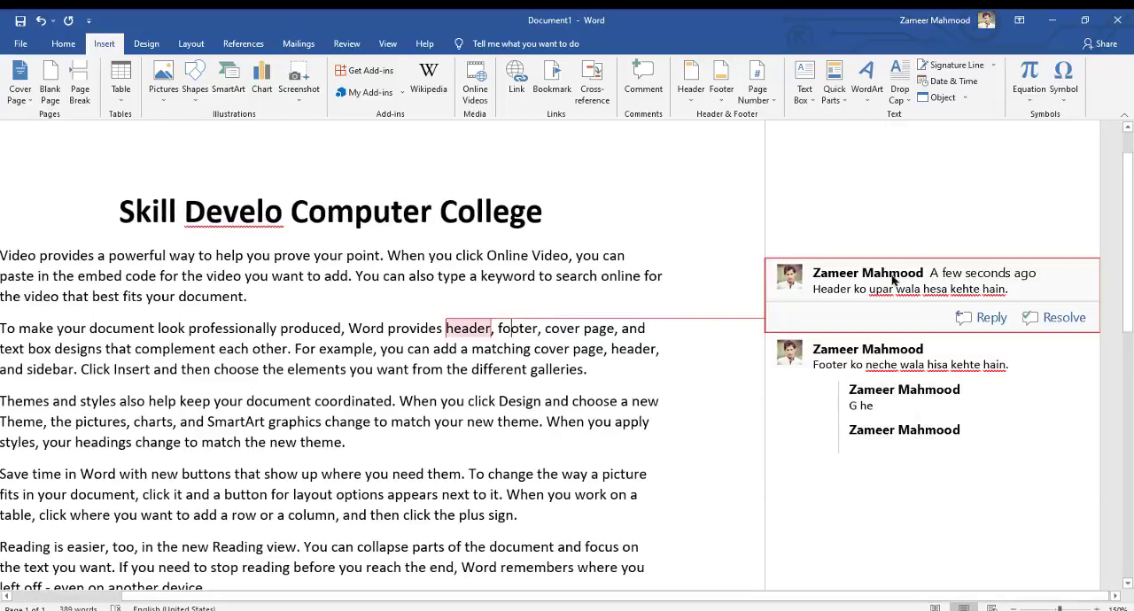
triple_click(890, 289)
right_click(886, 272)
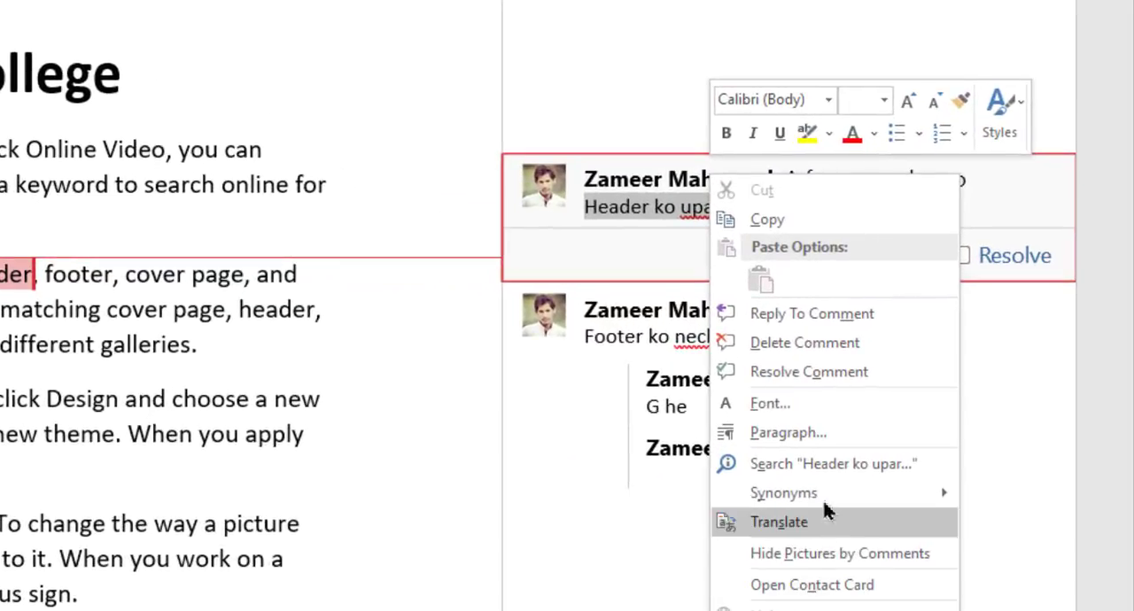
left_click(792, 353)
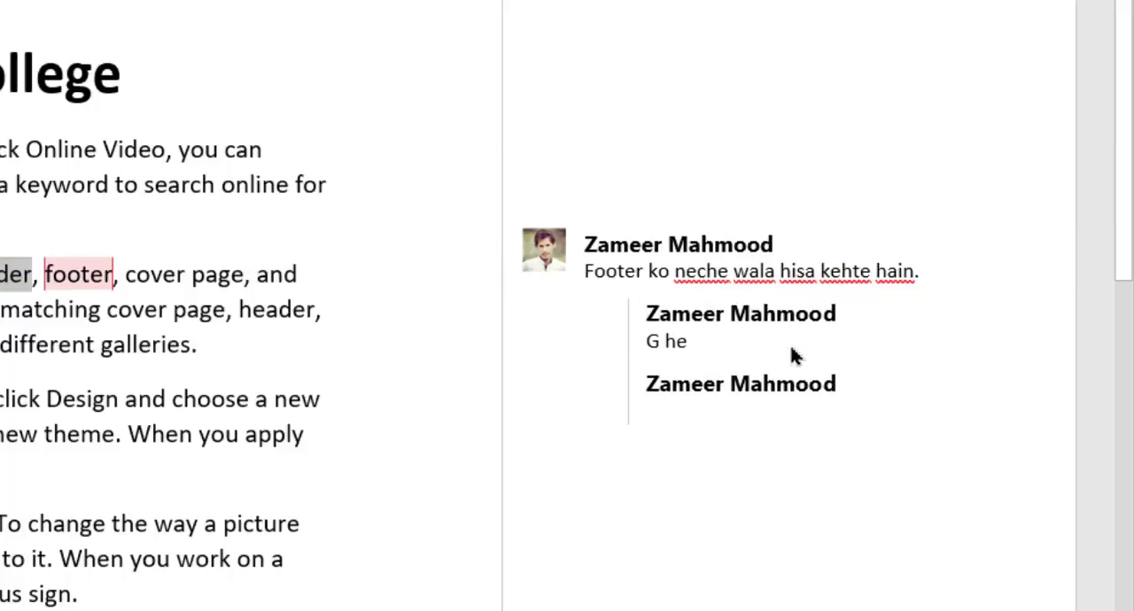
Delete the comment attached to the word "footer" together with its replies
left_click(650, 253)
triple_click(592, 269)
right_click(590, 246)
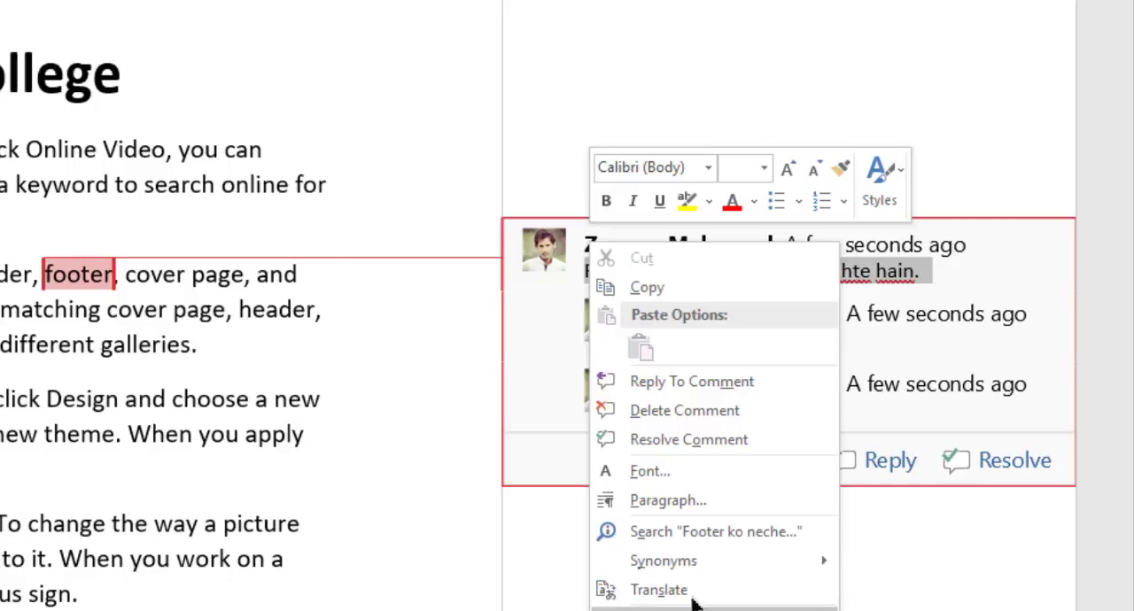
mouse_move(697, 551)
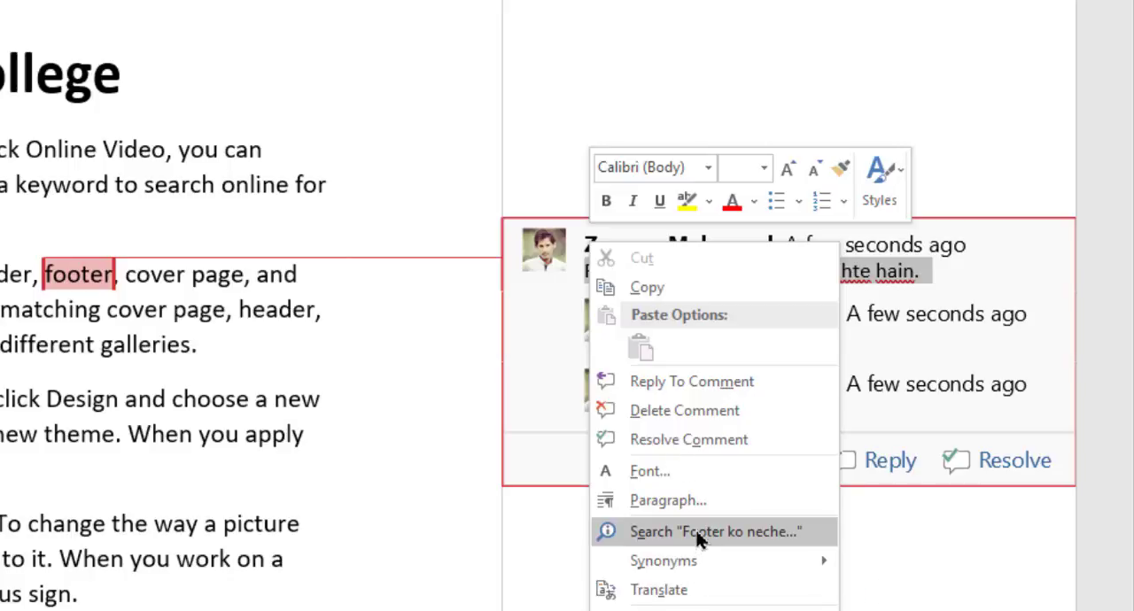
left_click(660, 412)
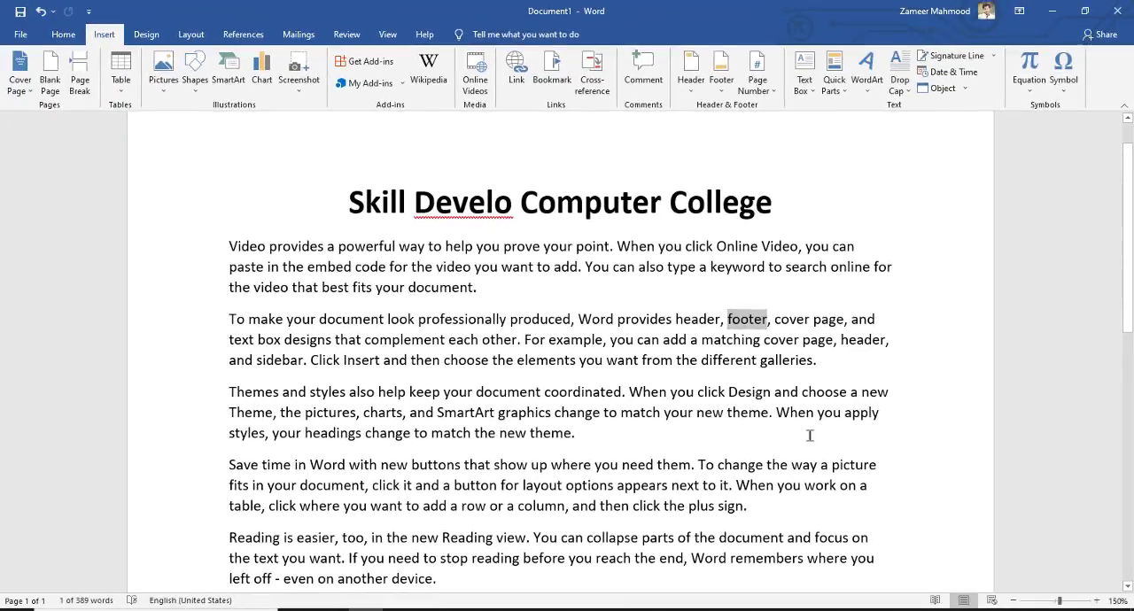
Insert the built-in Retrospect header into the document and show the layout options of its table
left_click(692, 81)
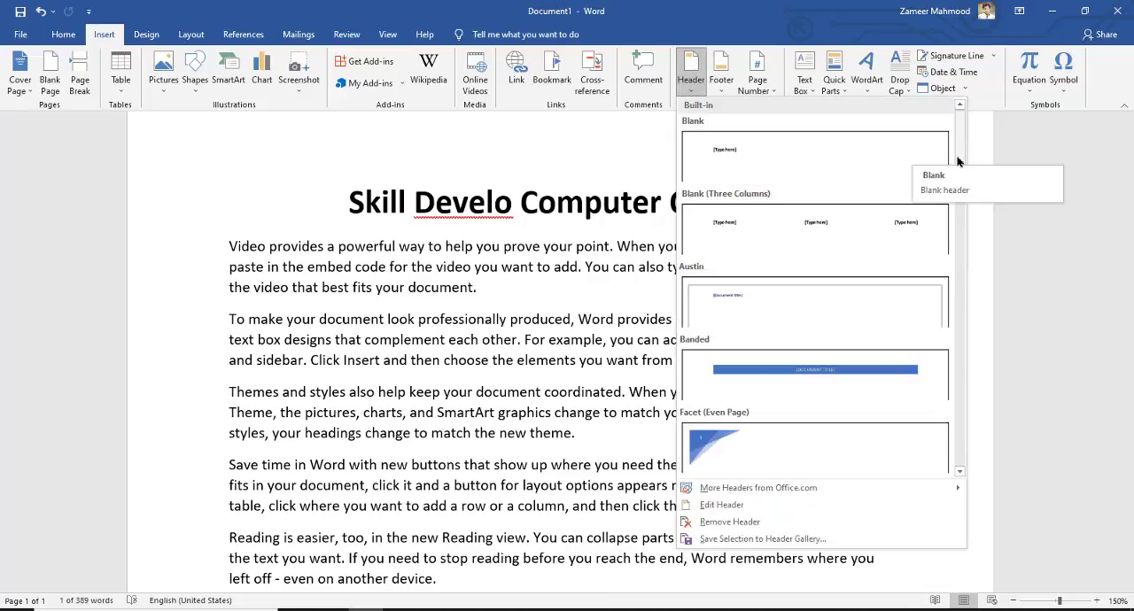
left_click_drag(961, 157, 960, 277)
left_click_drag(958, 292, 953, 359)
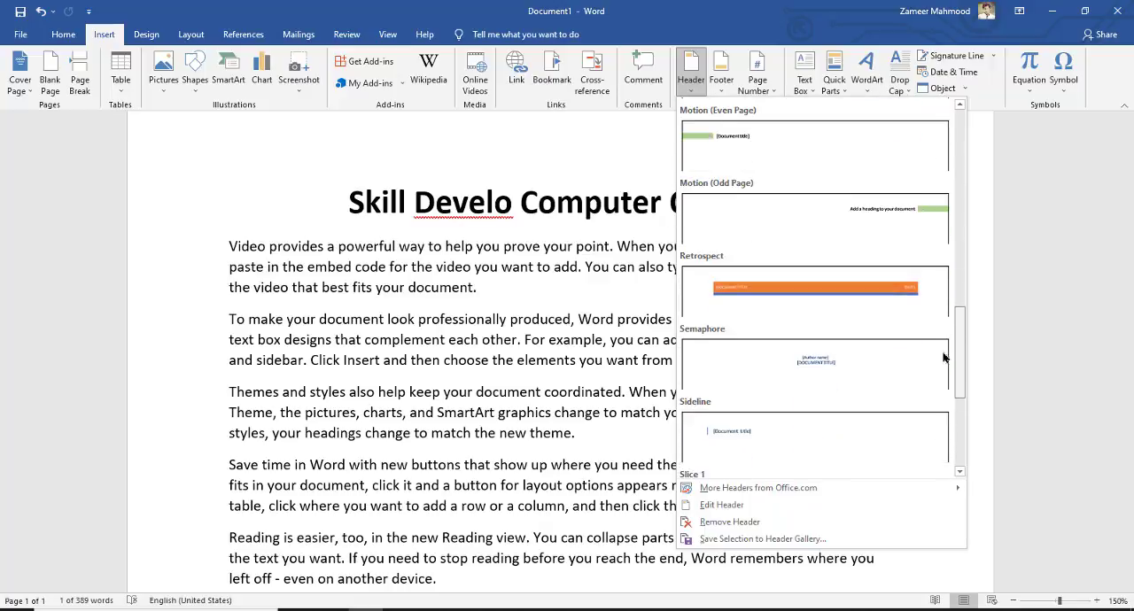
left_click(832, 314)
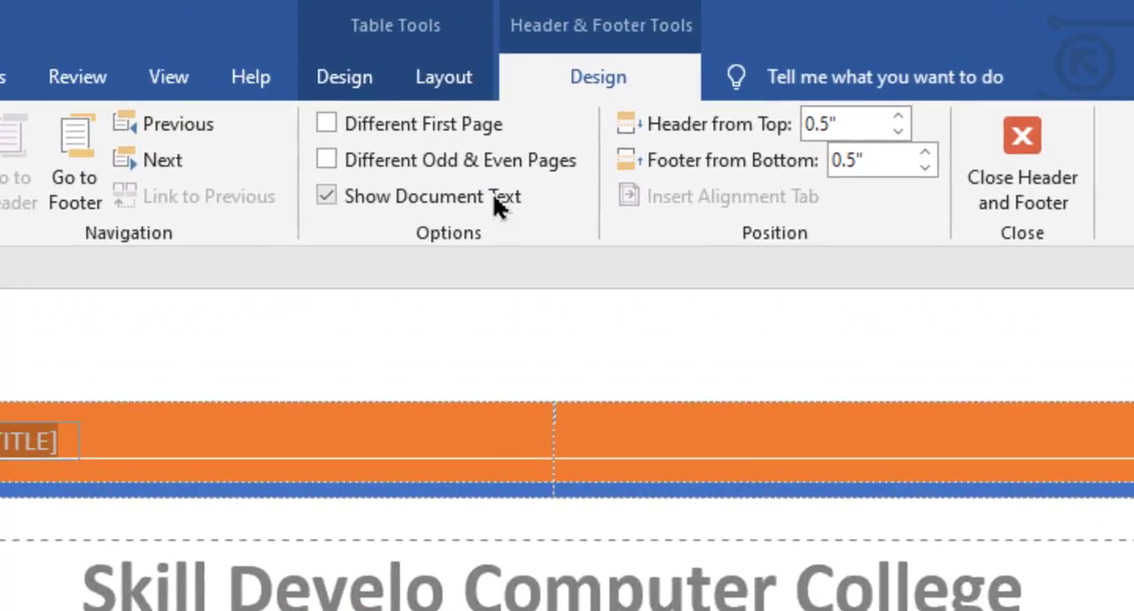
left_click(451, 89)
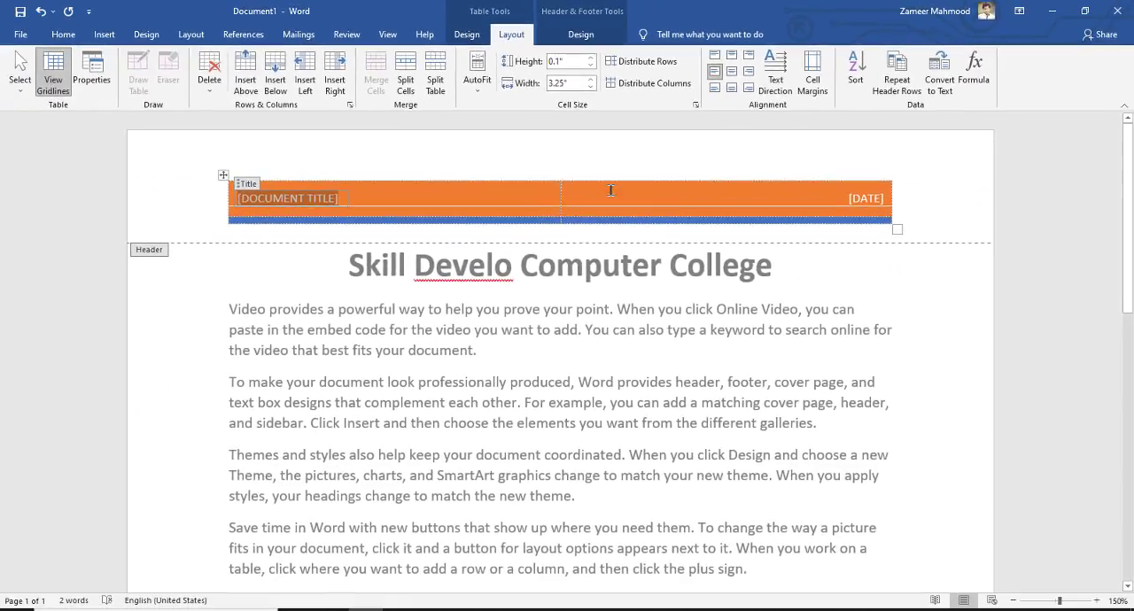
Select the whole header table and examine its table design and layout options and the header and footer design options
left_click(223, 176)
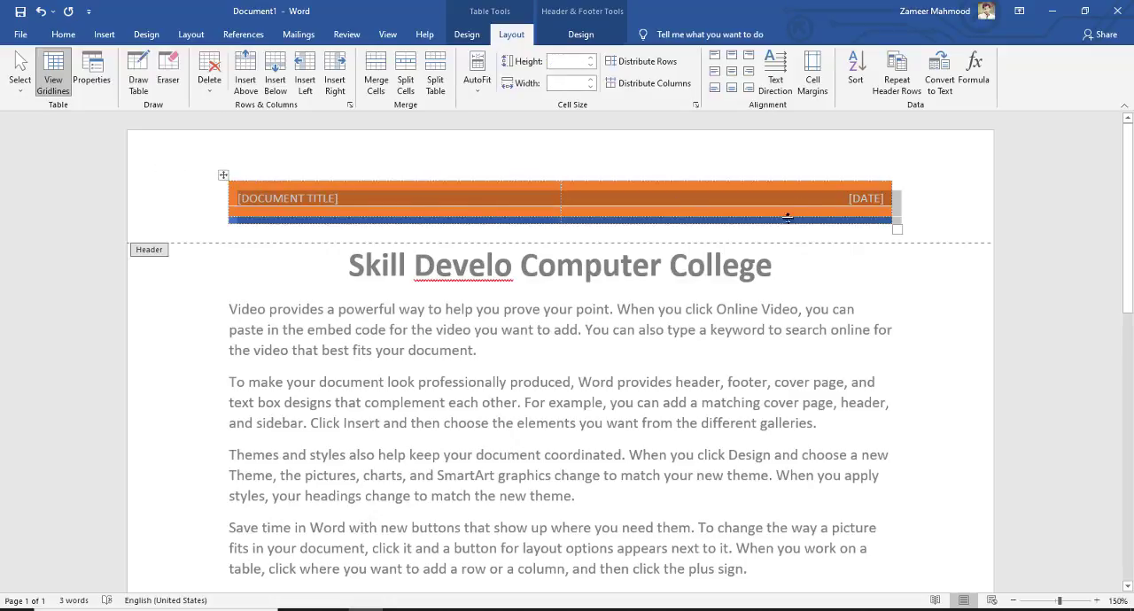
left_click(470, 35)
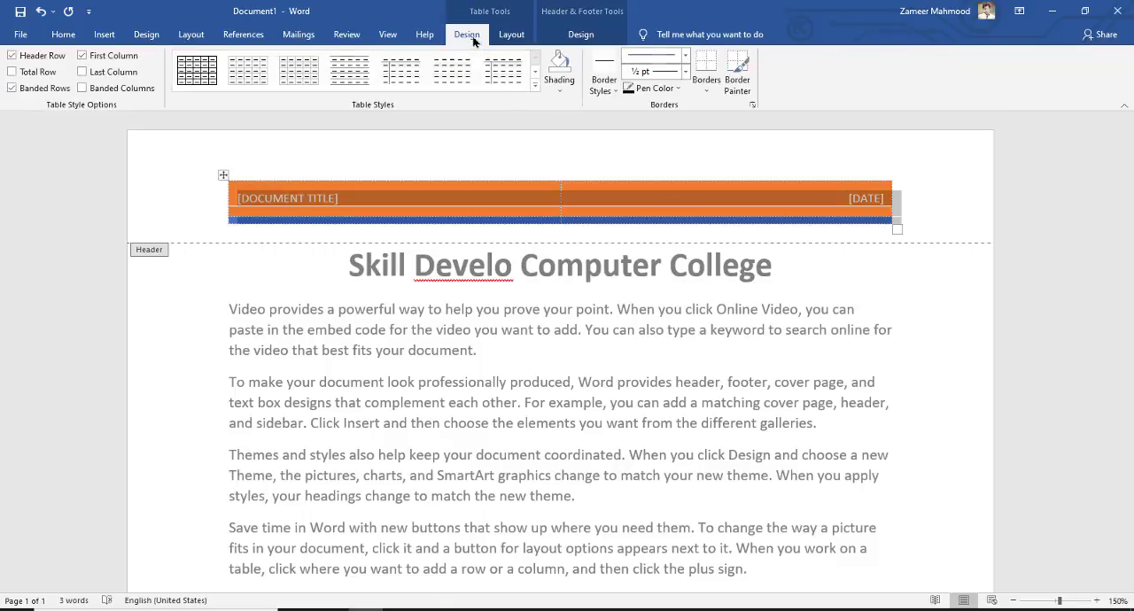
left_click(511, 35)
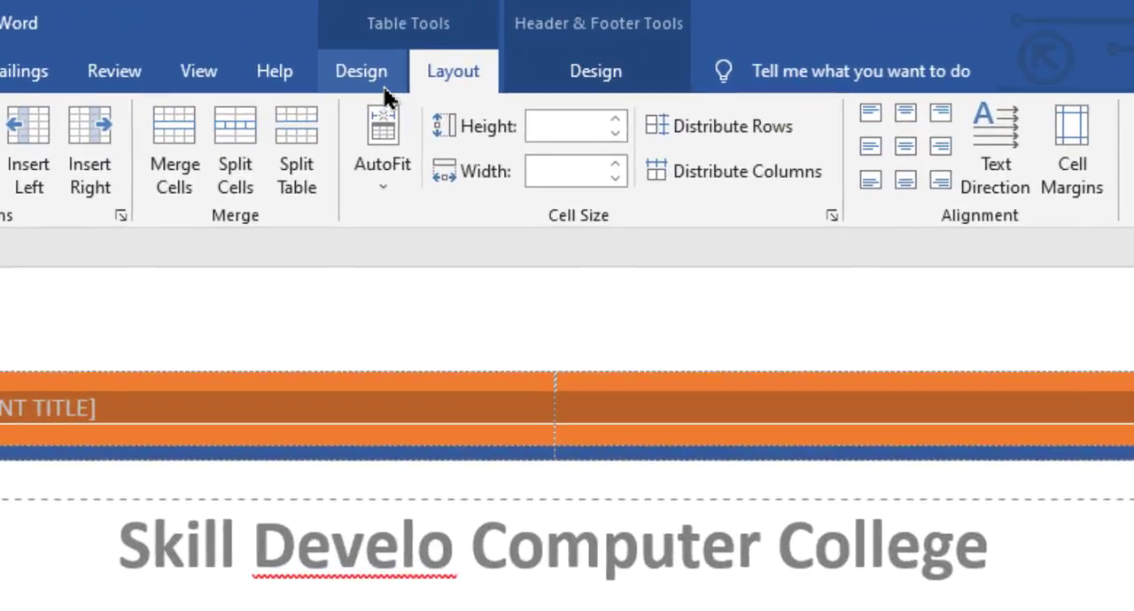
left_click(602, 73)
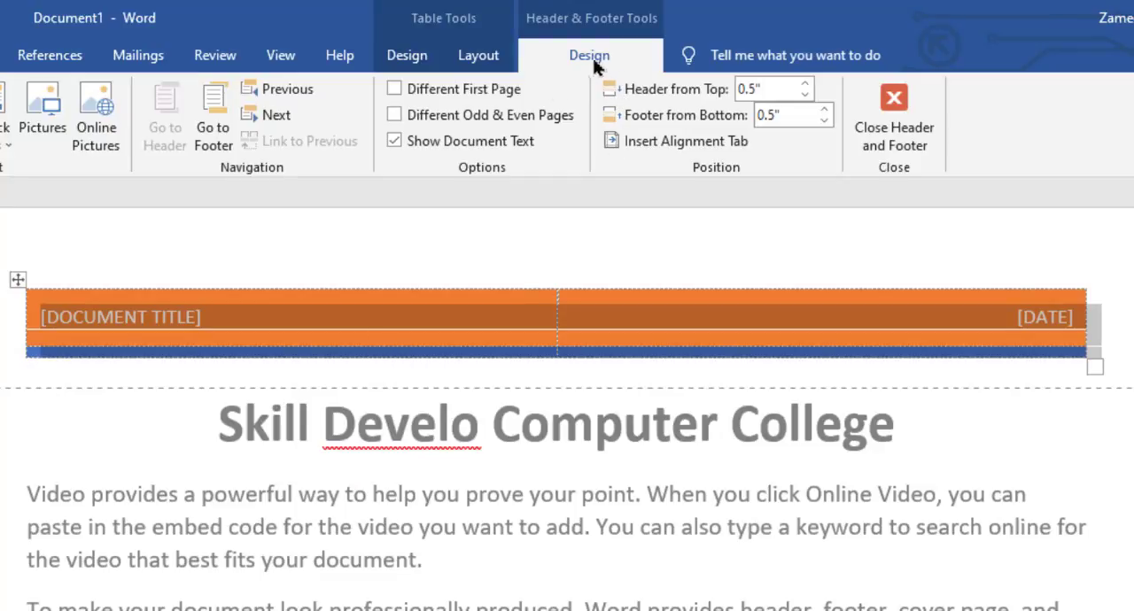
left_click(406, 55)
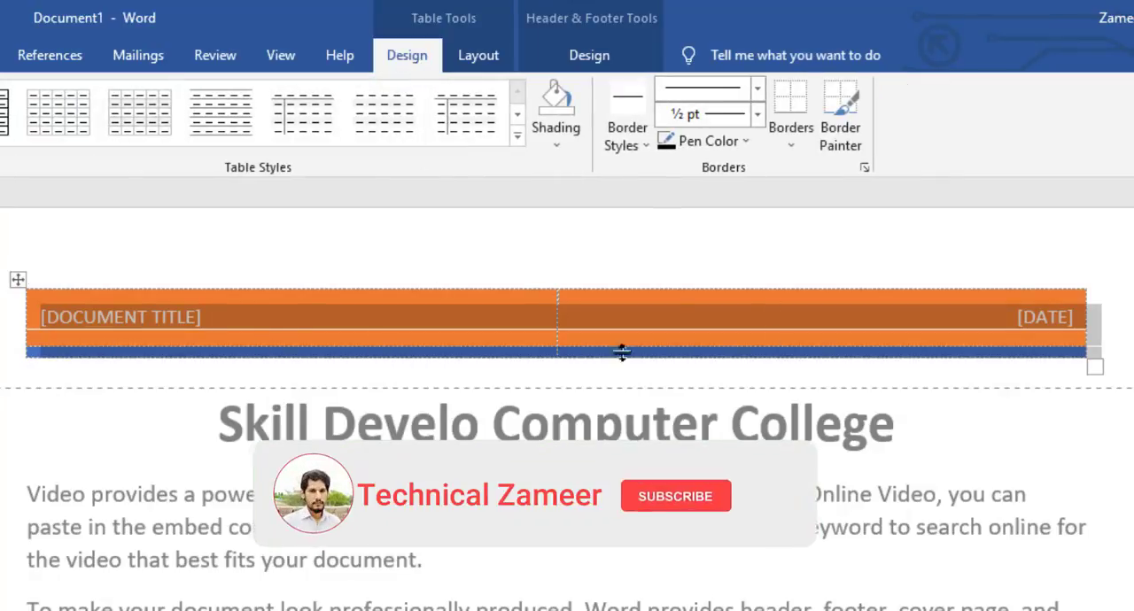
left_click(589, 55)
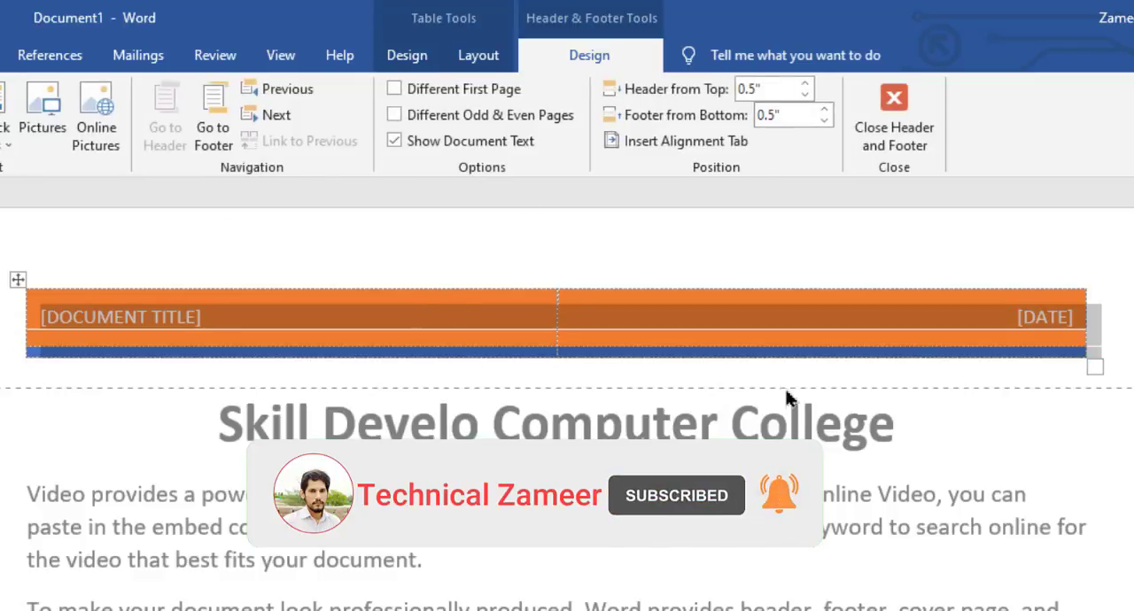
Move the body heading "Skill Develo Computer College" into the header's document title placeholder
double_click(871, 431)
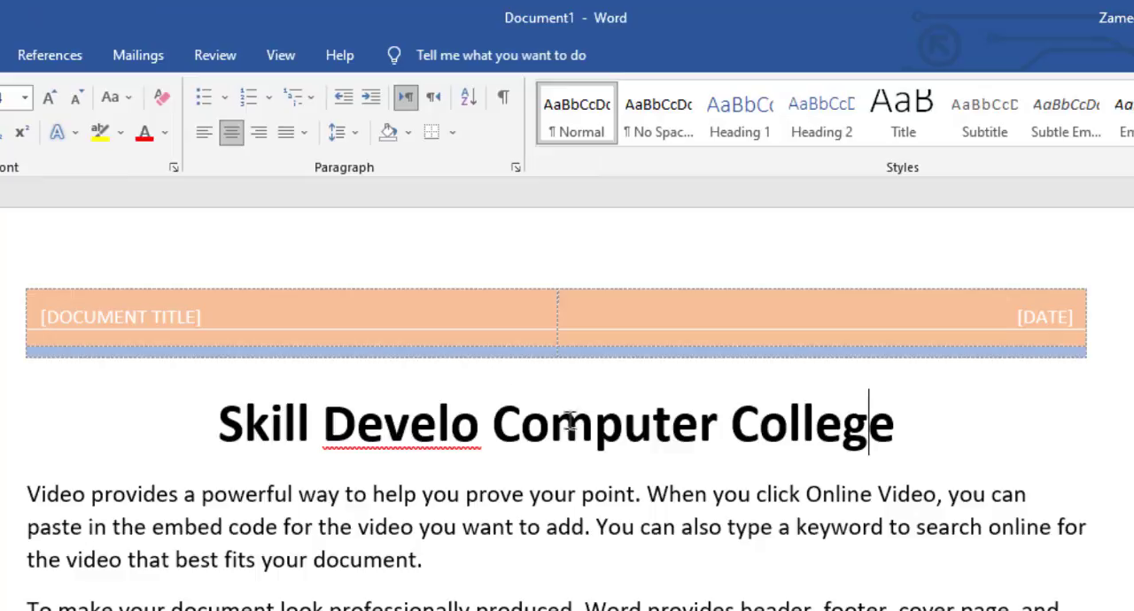
triple_click(571, 424)
key("ctrl+c")
key("Delete")
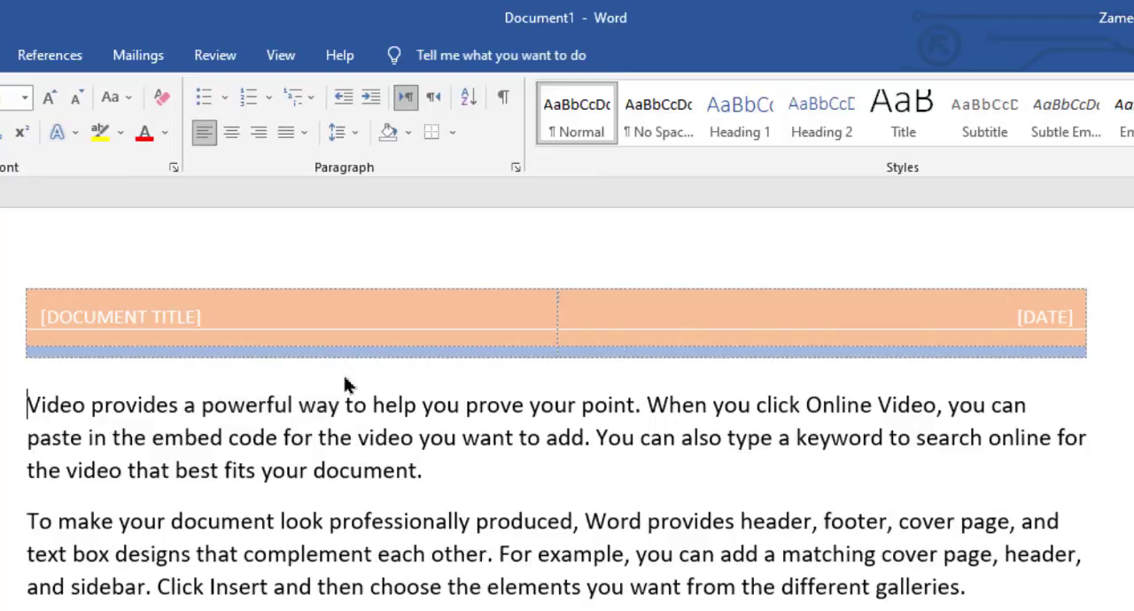
double_click(661, 317)
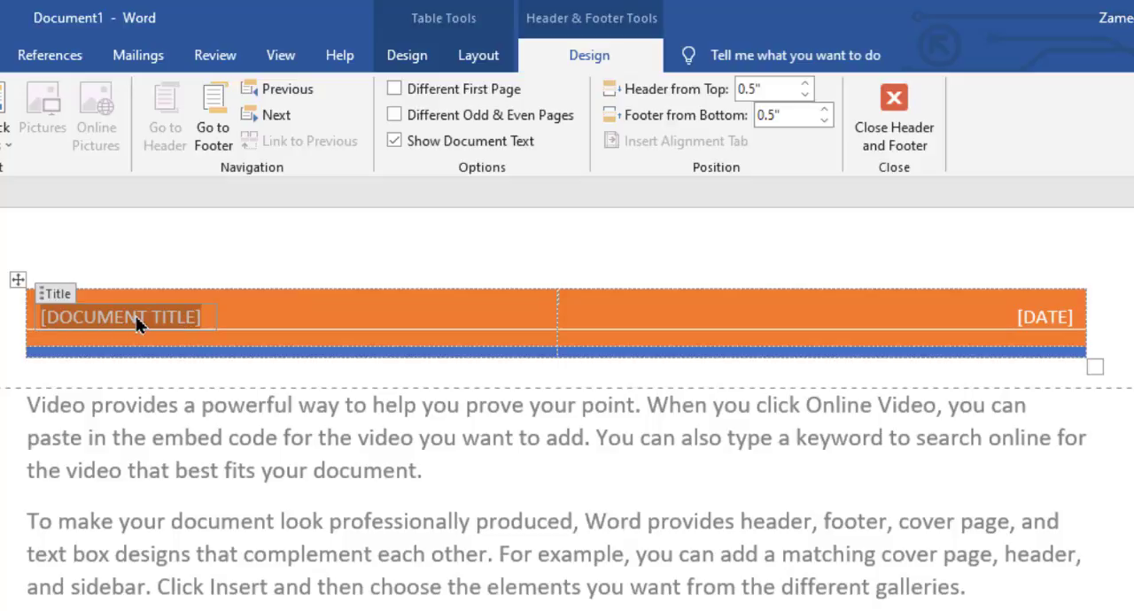
key("ctrl+v")
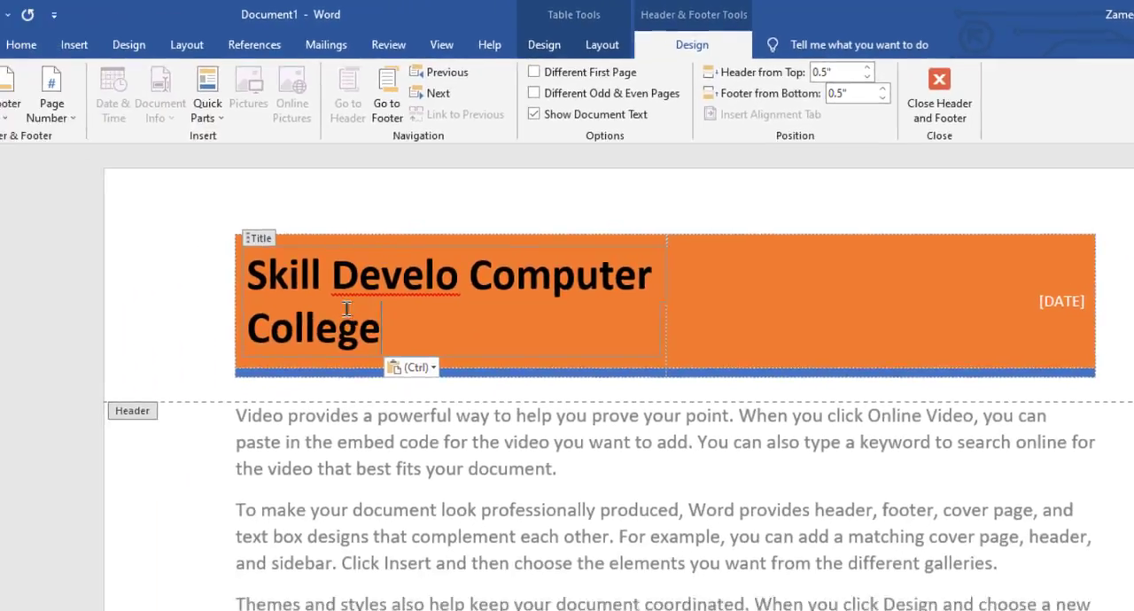
Reduce the header title's font size to 16 and change its font color to white
left_click_drag(304, 405, 94, 347)
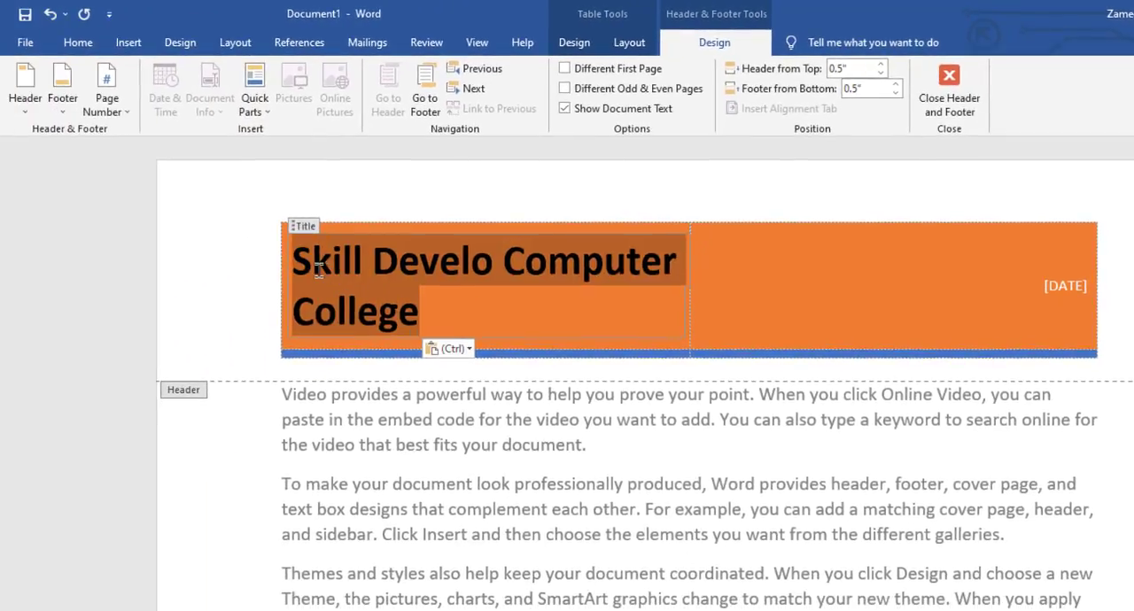
left_click(89, 43)
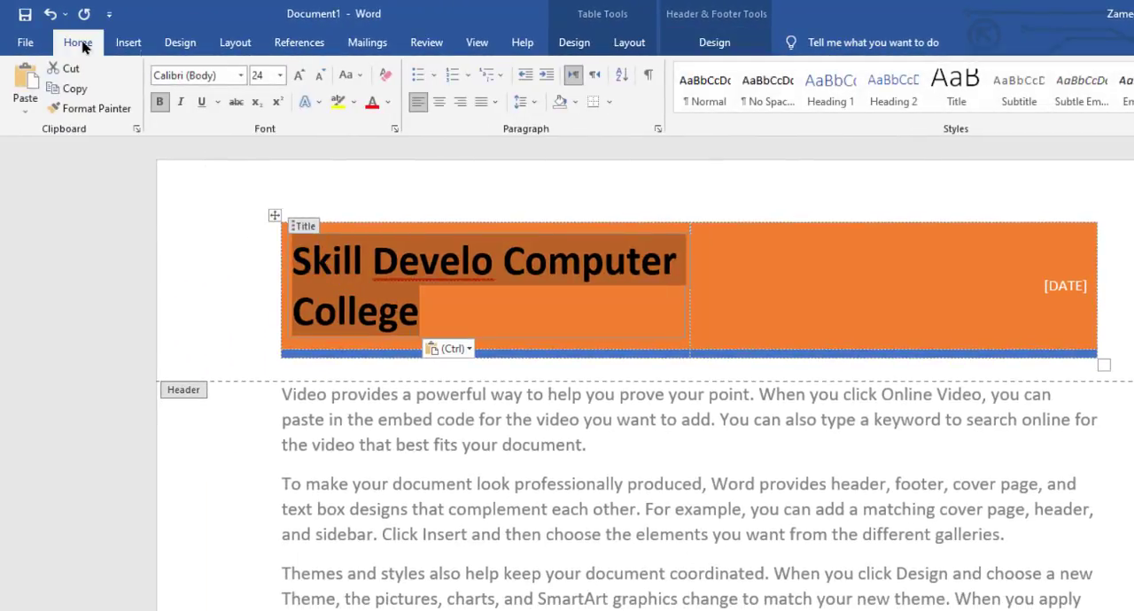
left_click(319, 78)
left_click(320, 78)
left_click(319, 78)
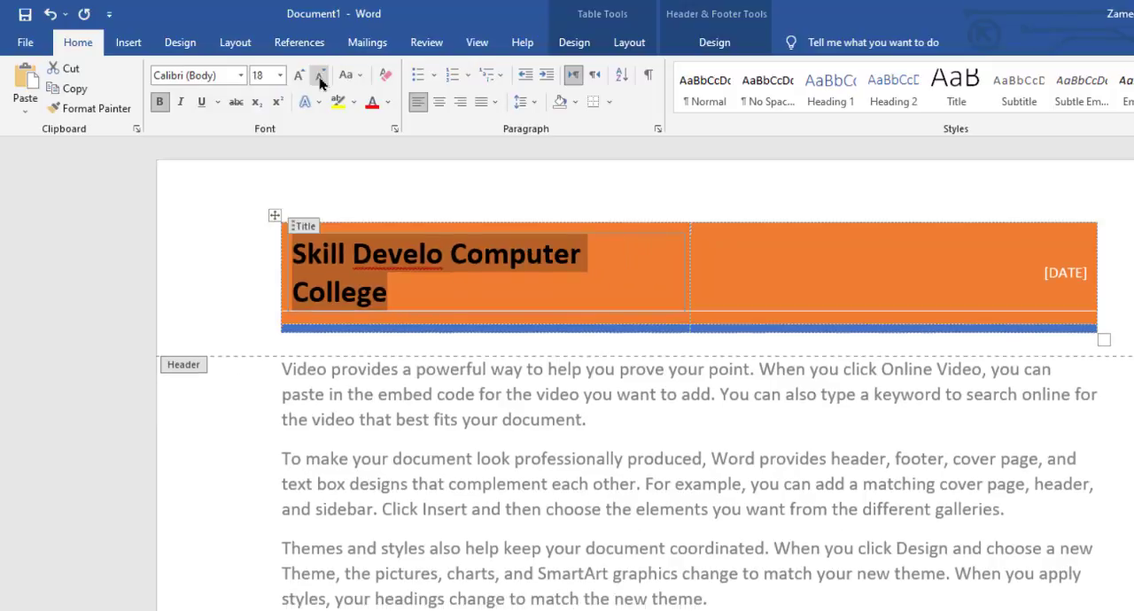
left_click(320, 78)
left_click(393, 103)
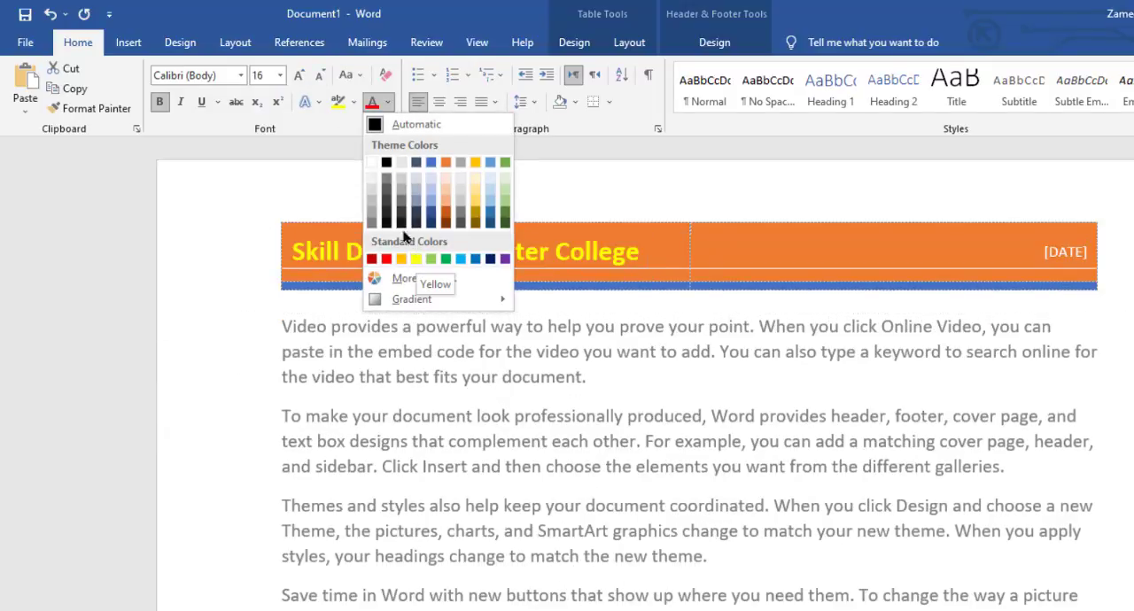
left_click(372, 162)
left_click(664, 264)
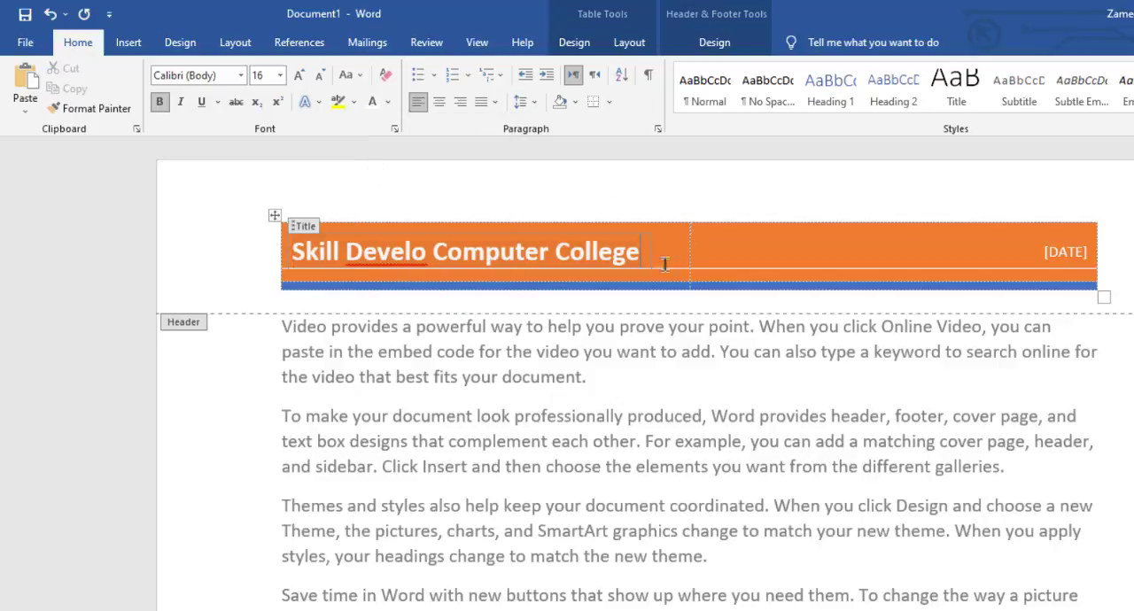
Fill the header's date placeholder with today's date, 08/20/2021
left_click(1072, 255)
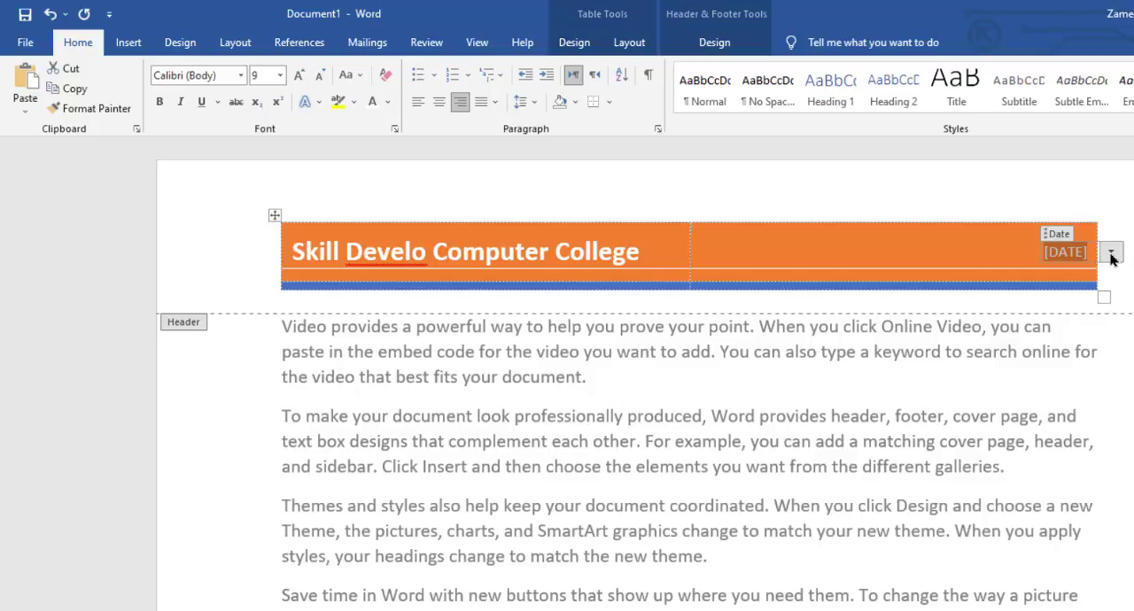
left_click(1112, 252)
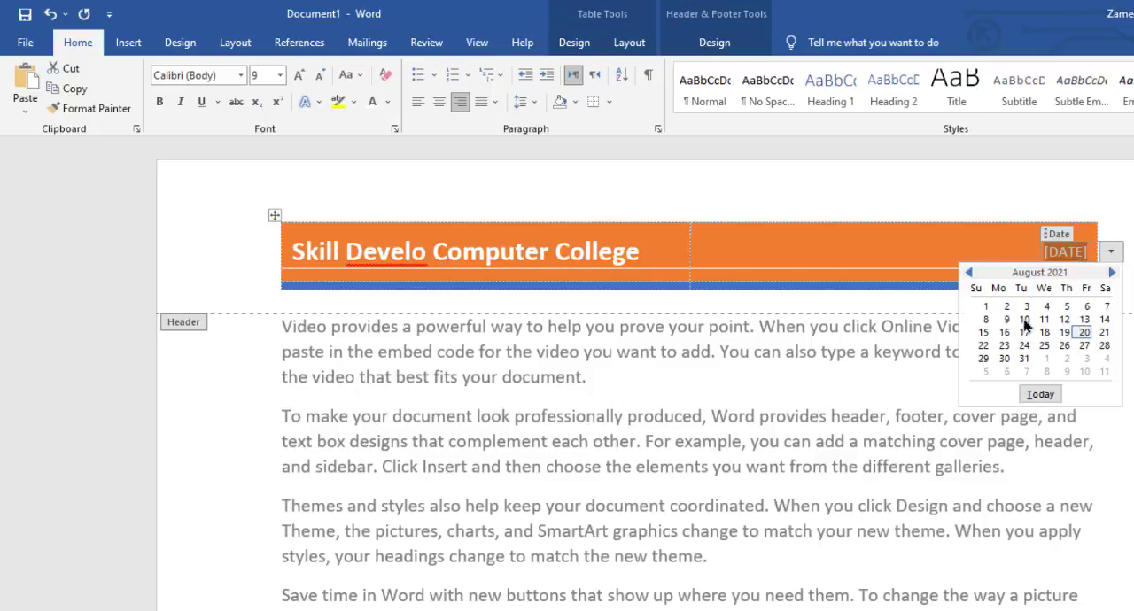
left_click(1040, 395)
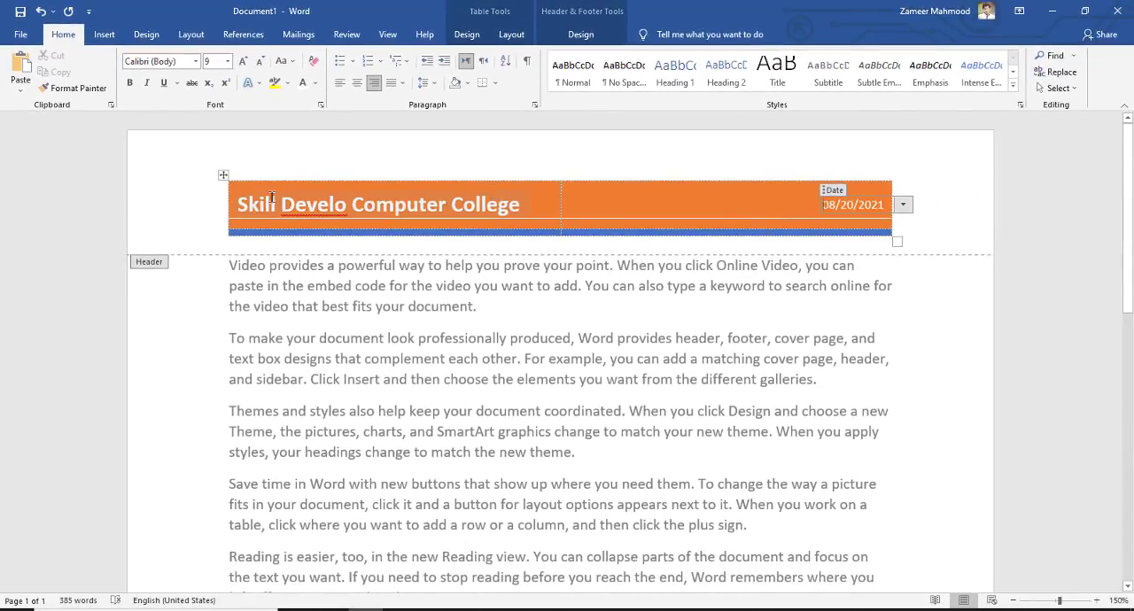
Merge the title cell and the date cell of the header table into one cell
left_click(222, 178)
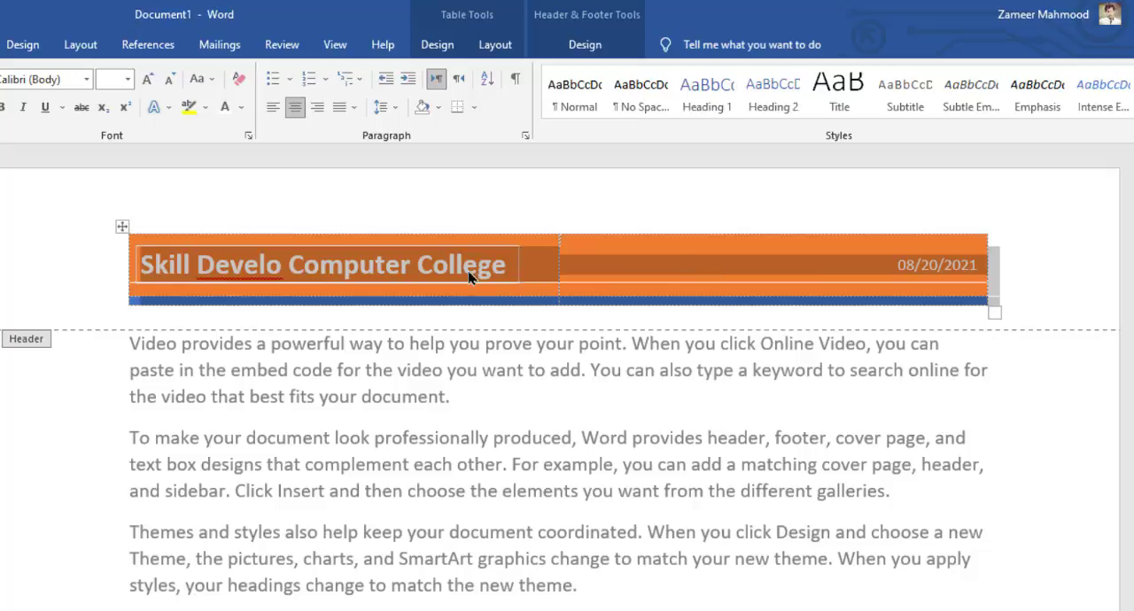
left_click(689, 258)
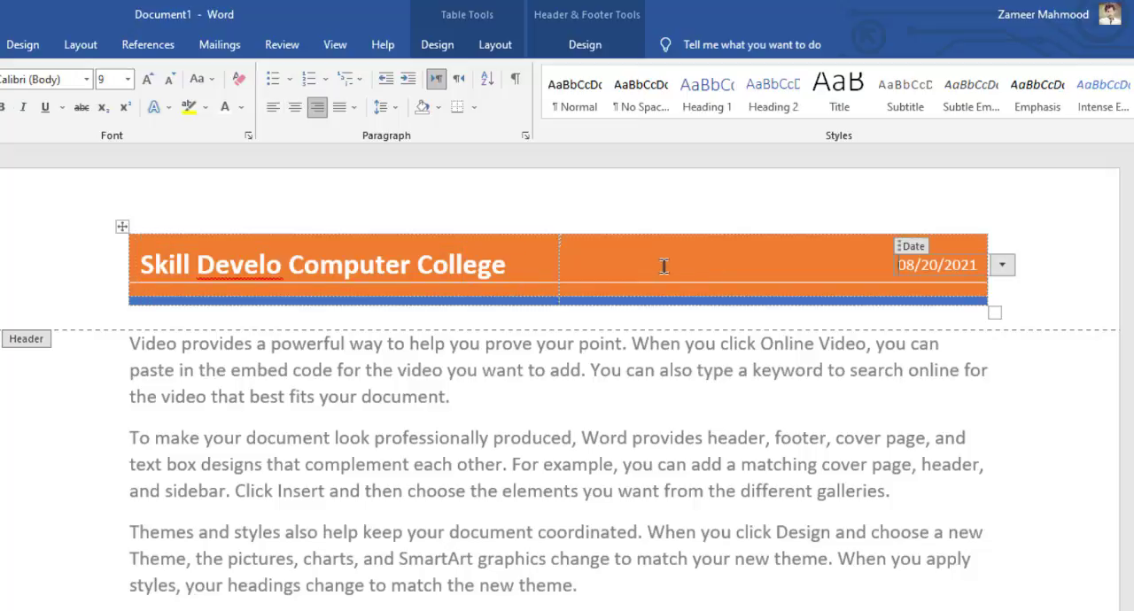
left_click_drag(526, 264, 618, 261)
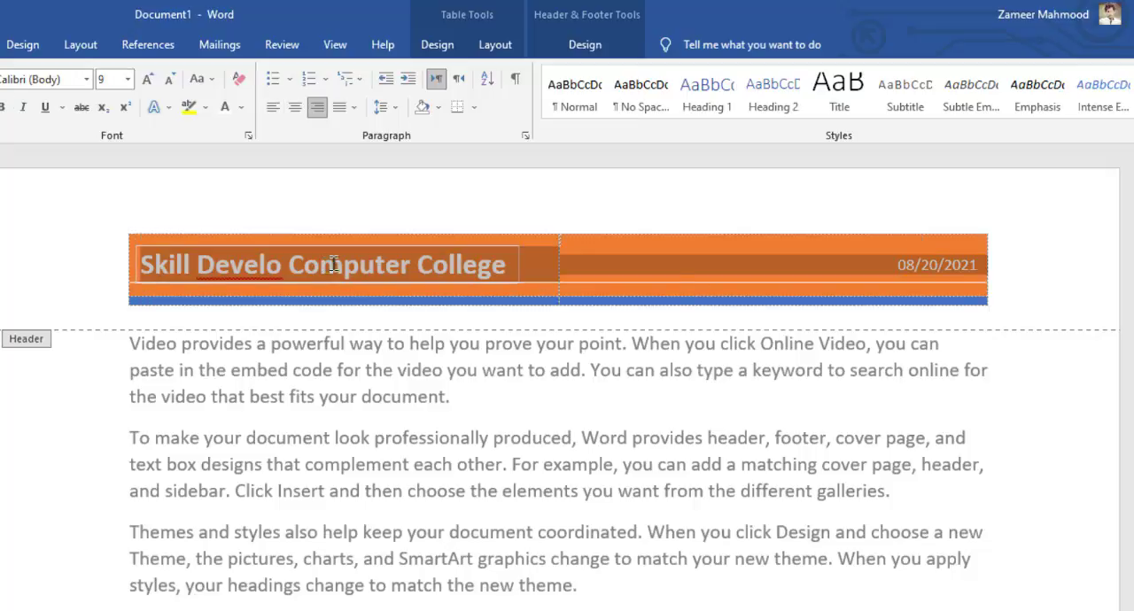
right_click(618, 262)
left_click(722, 434)
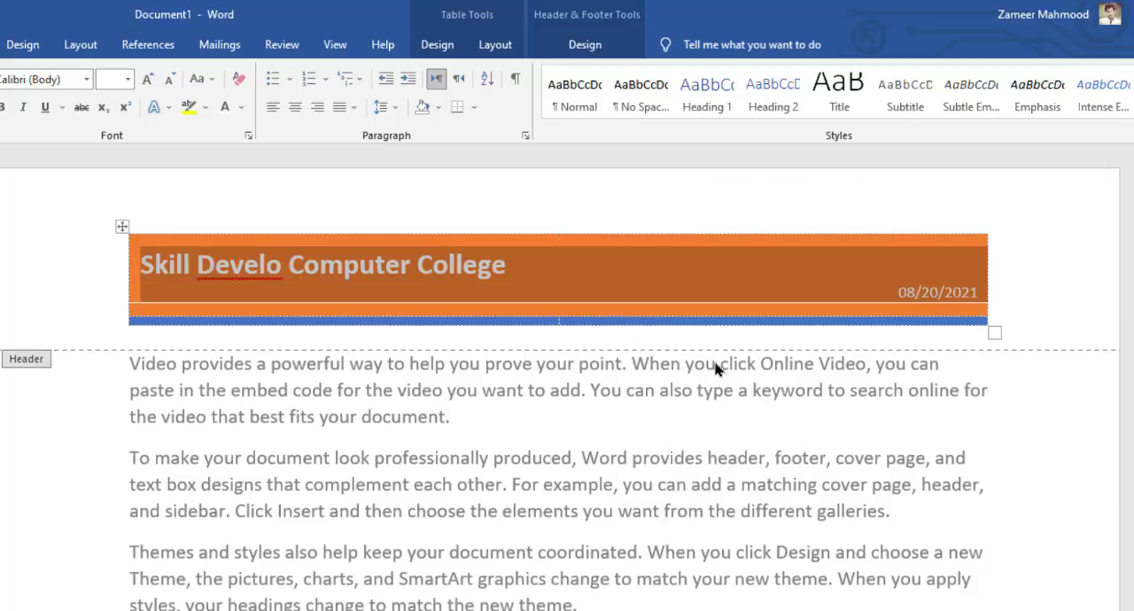
left_click(683, 294)
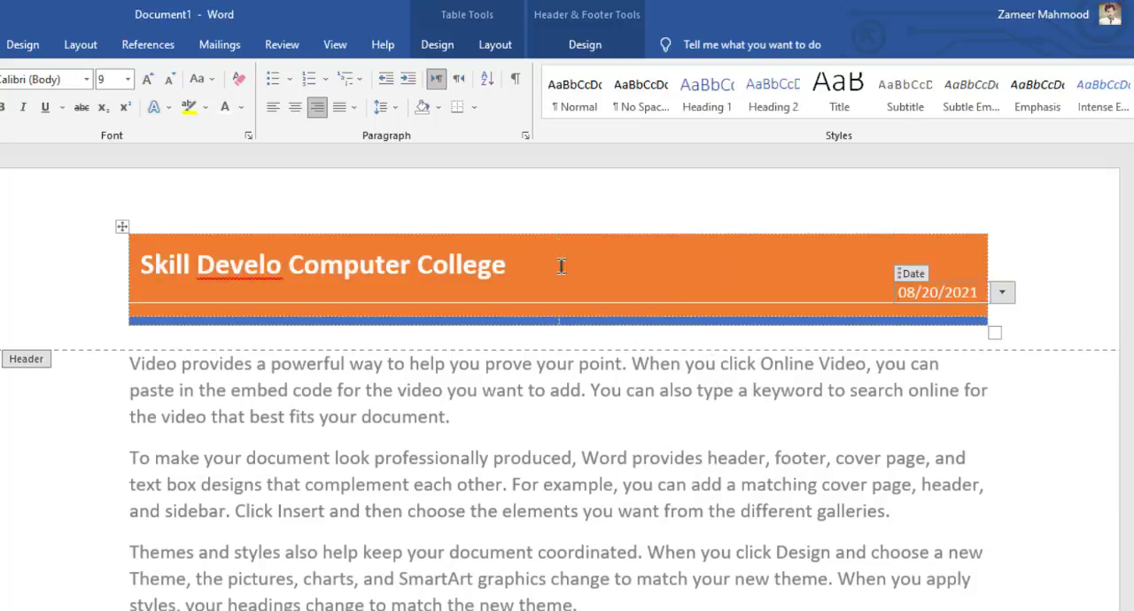
Enlarge the header title to font size 26 and center it across the merged cell
left_click(160, 268)
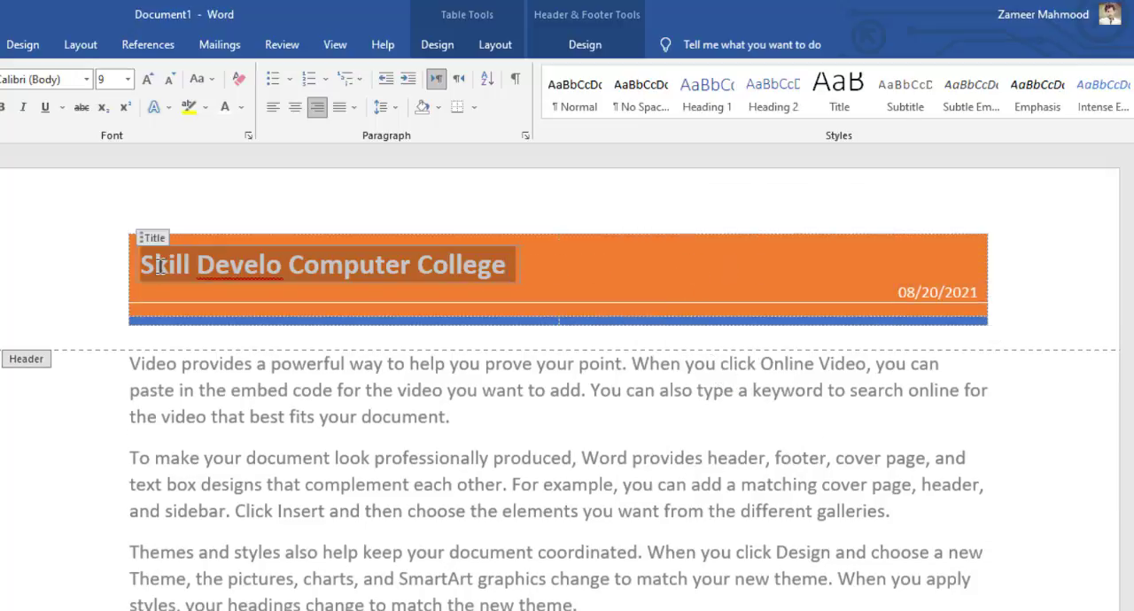
left_click(148, 79)
left_click(148, 79)
left_click(148, 79)
left_click(148, 79)
left_click(148, 79)
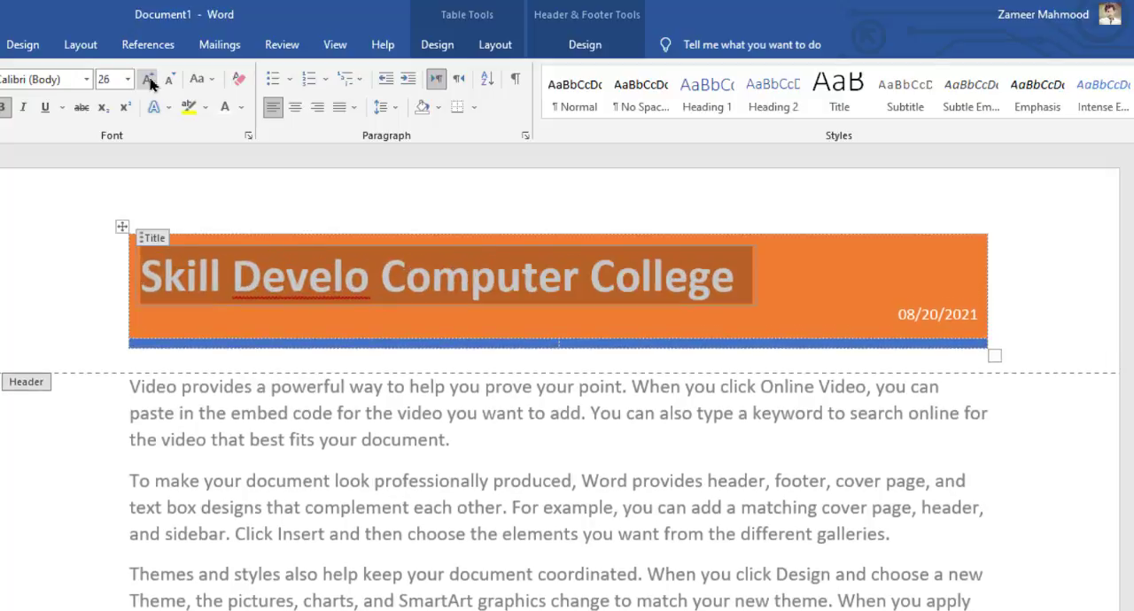
left_click(295, 107)
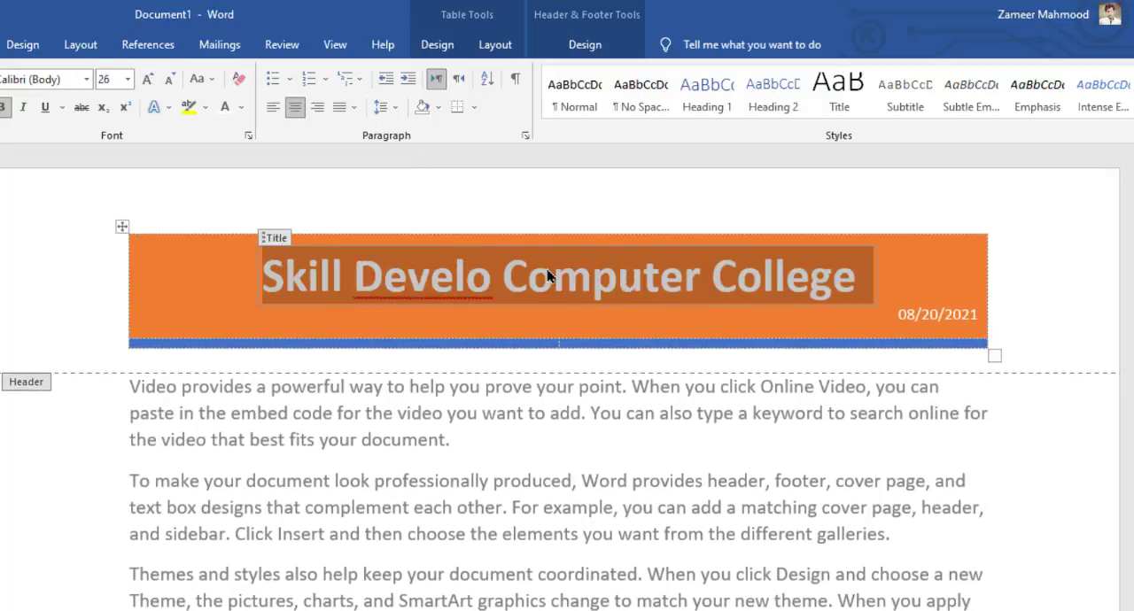
left_click(544, 324)
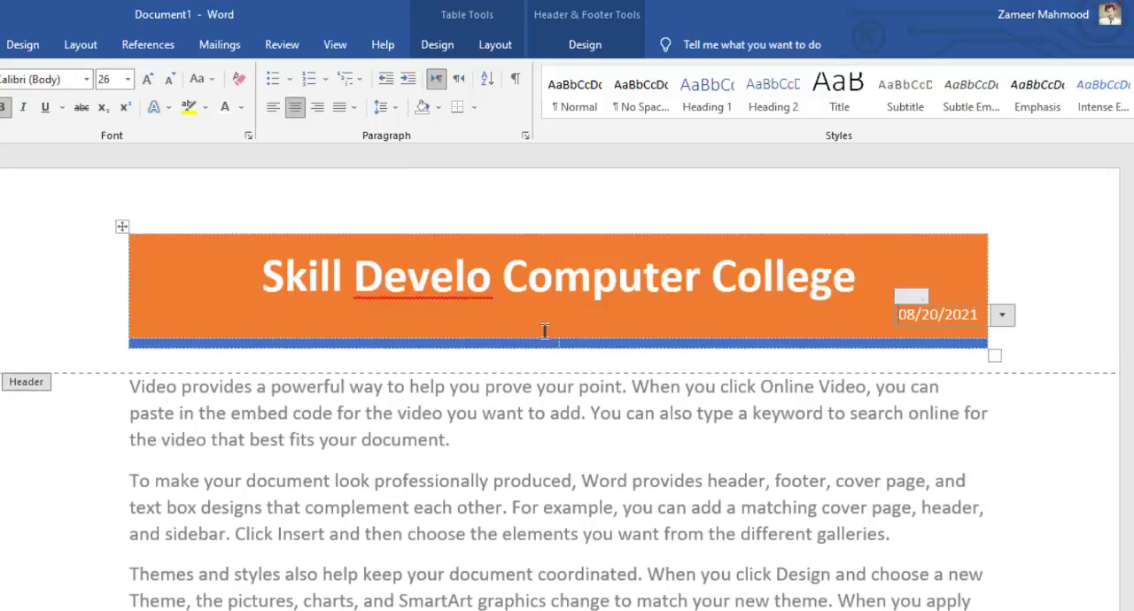
Merge the two cells of the narrow blue row beneath the header title
left_click(619, 352)
left_click_drag(617, 348, 521, 349)
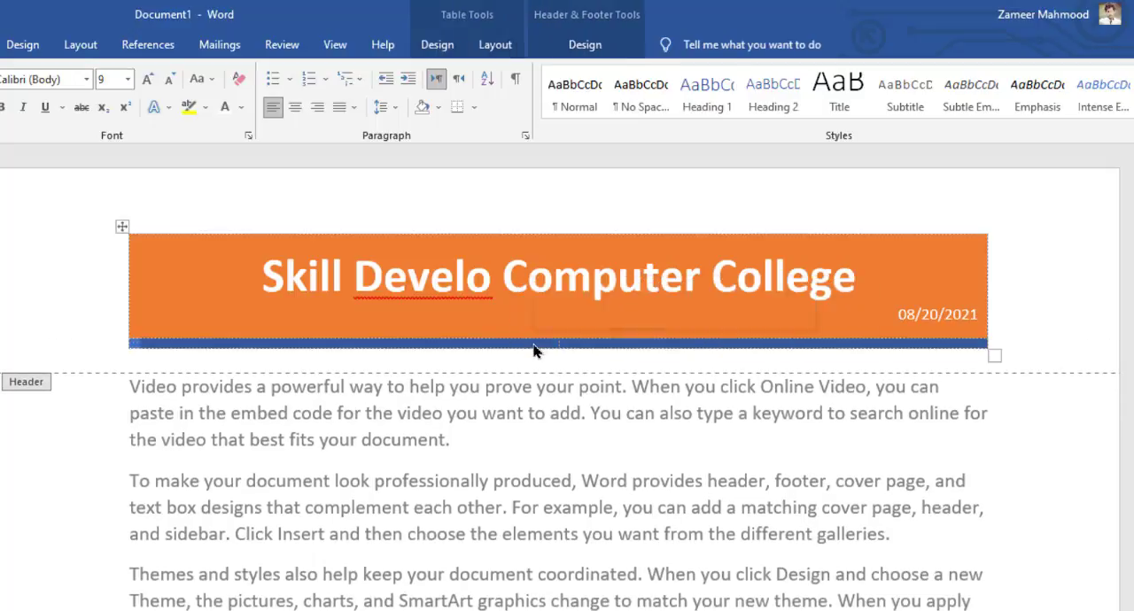
right_click(535, 345)
left_click(627, 485)
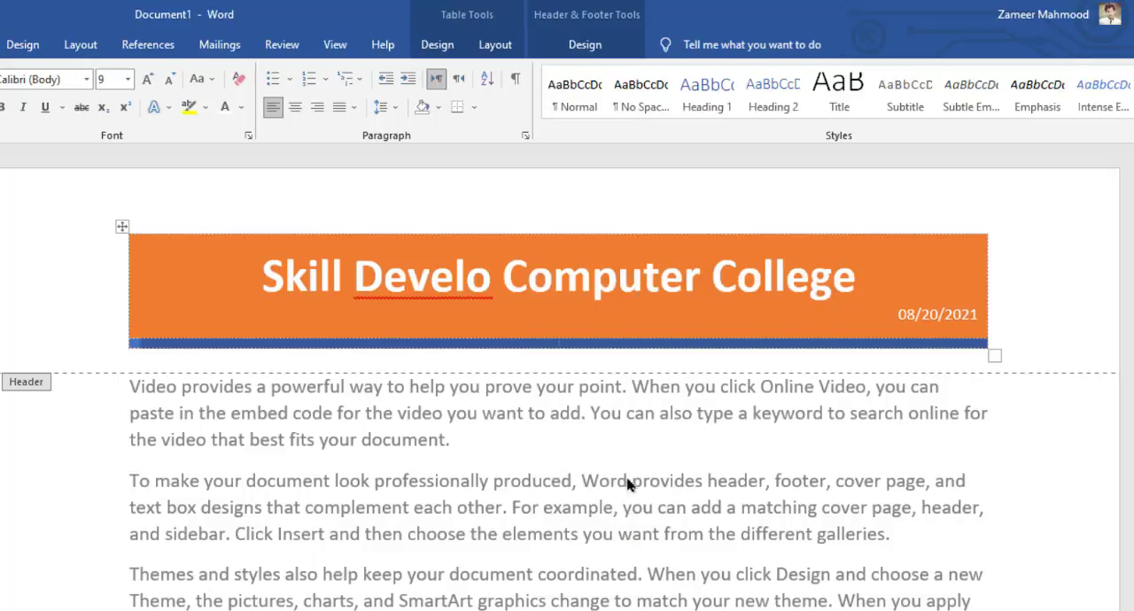
left_click(694, 351)
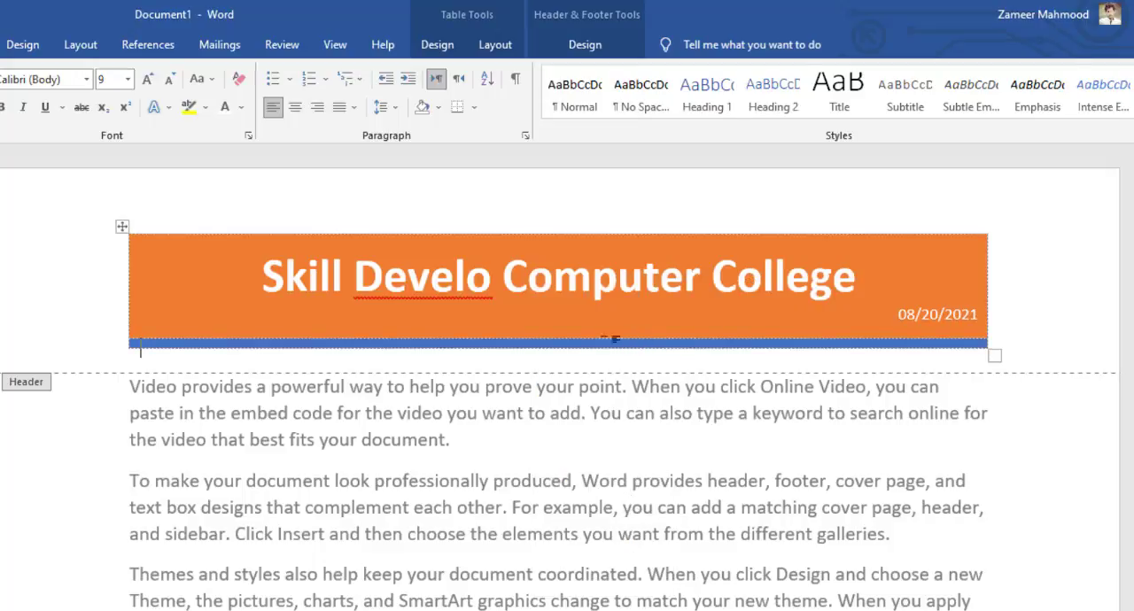
Shade the narrow blue row of the header table with the standard green color
left_click(127, 346)
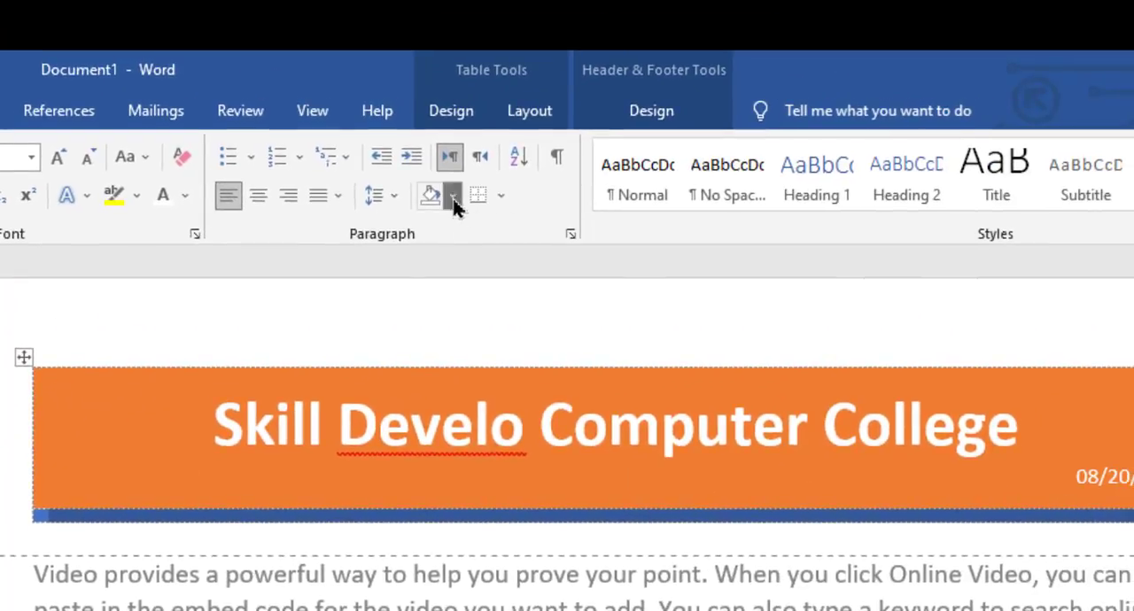
left_click(453, 198)
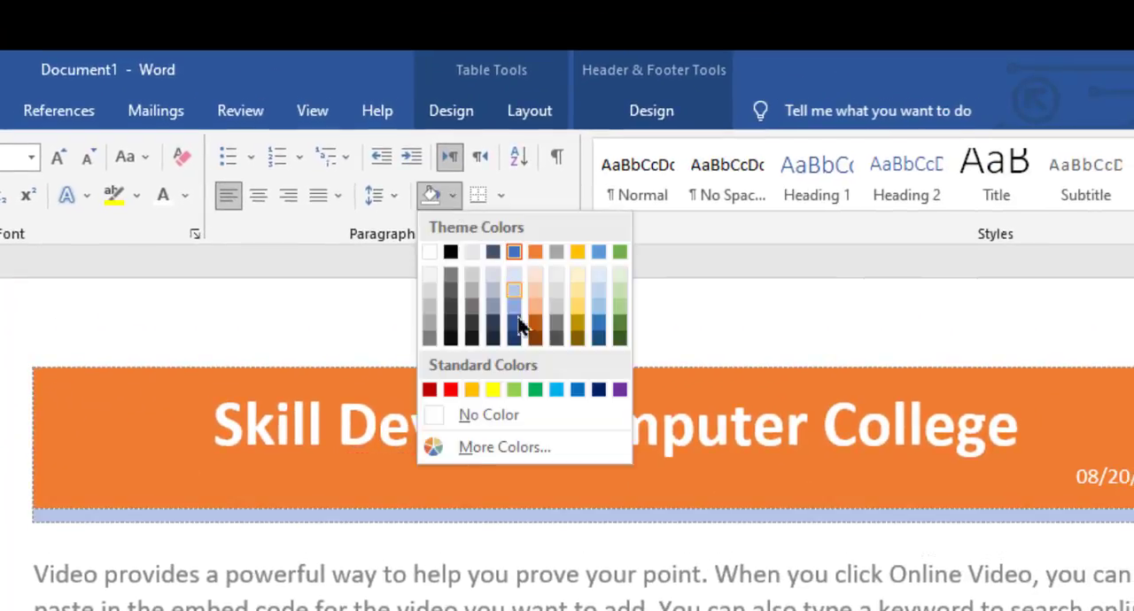
left_click(535, 390)
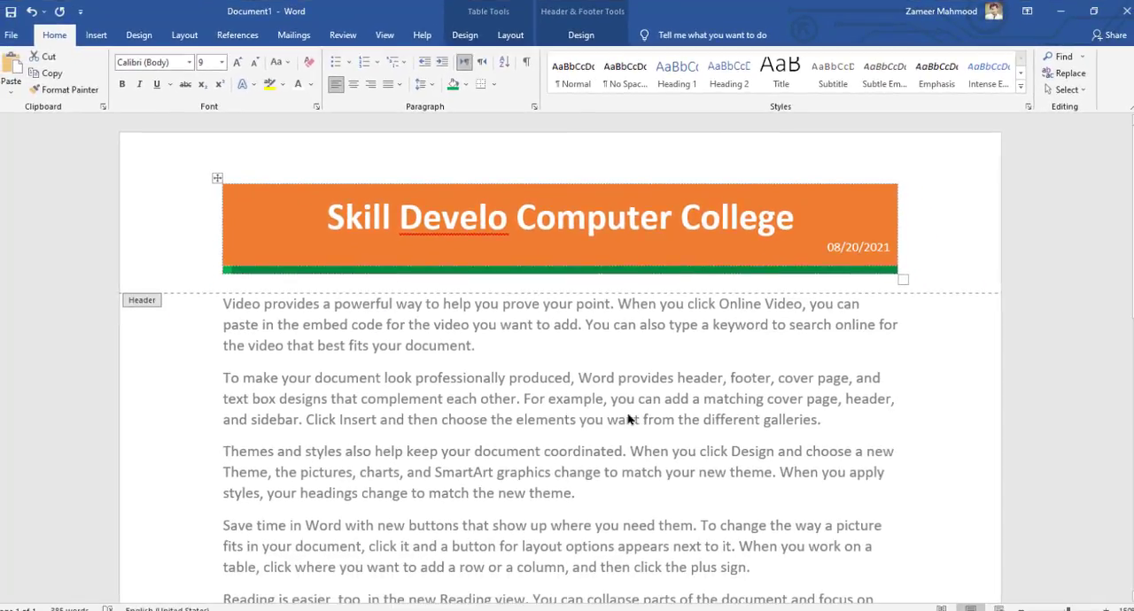
Place the cursor in the page's empty footer and show the header and footer design options
left_click_drag(1131, 284, 1064, 562)
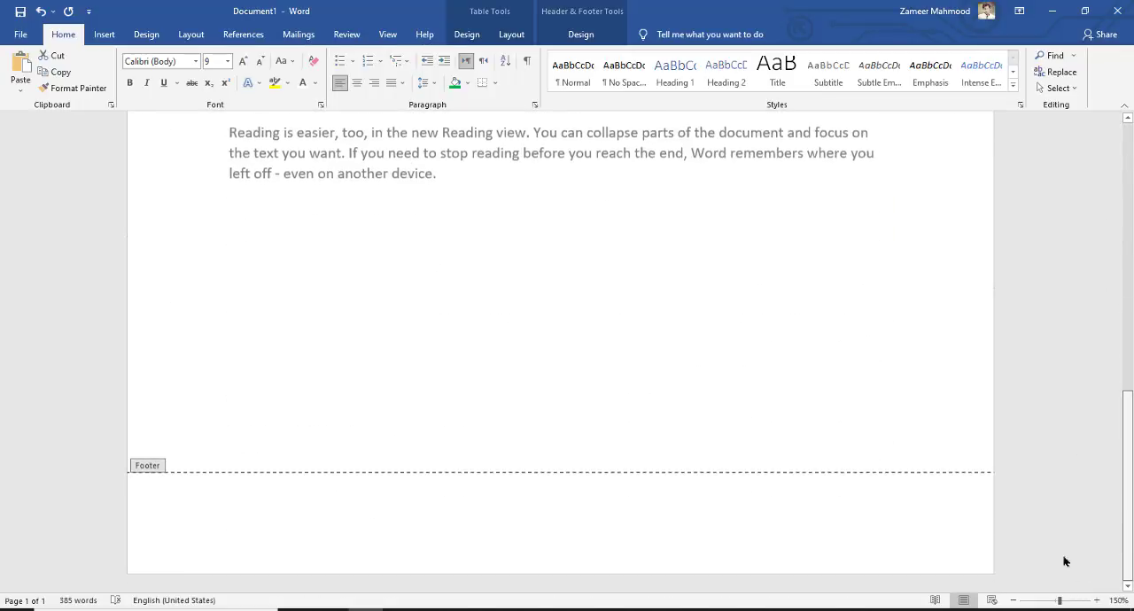
left_click(524, 548)
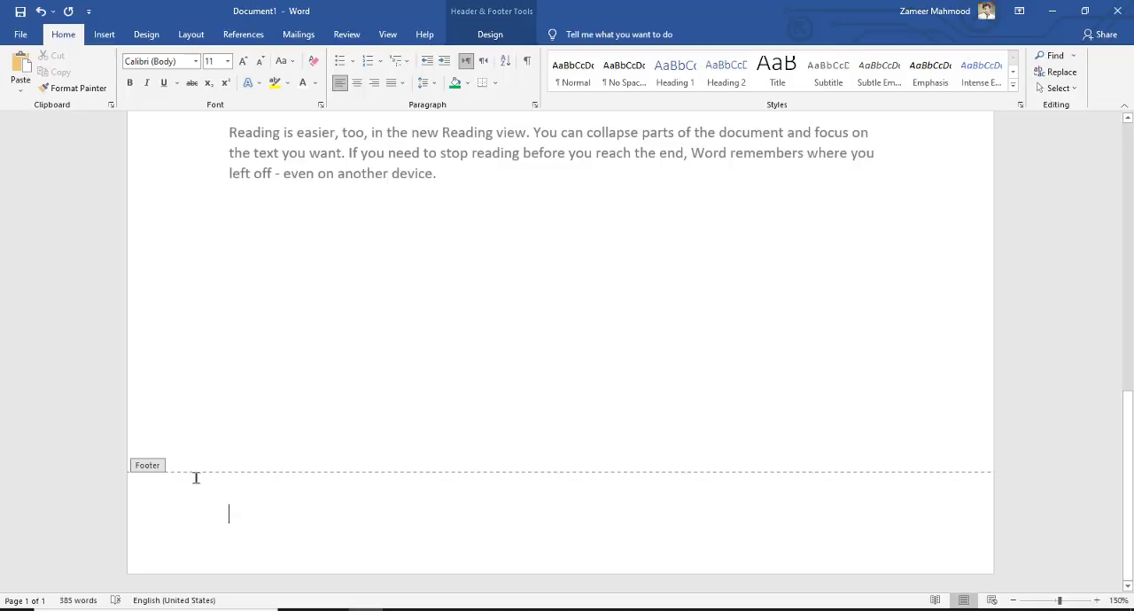
left_click(490, 34)
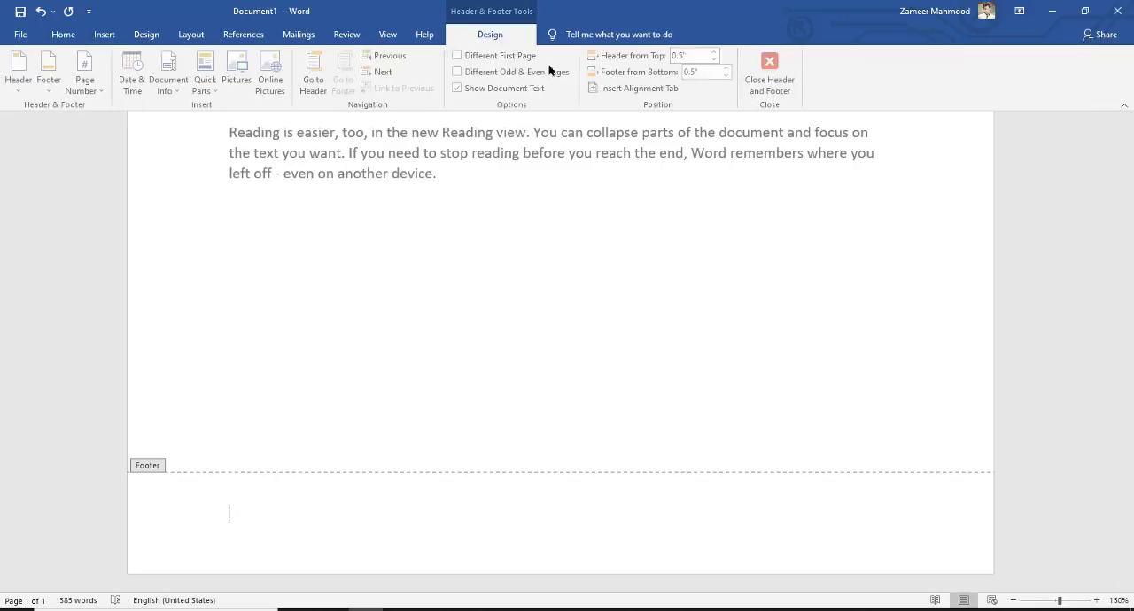
Close the header and footer editing and check the page from its header down to its bottom edge
left_click(777, 78)
scroll(654, 207, "up", 5)
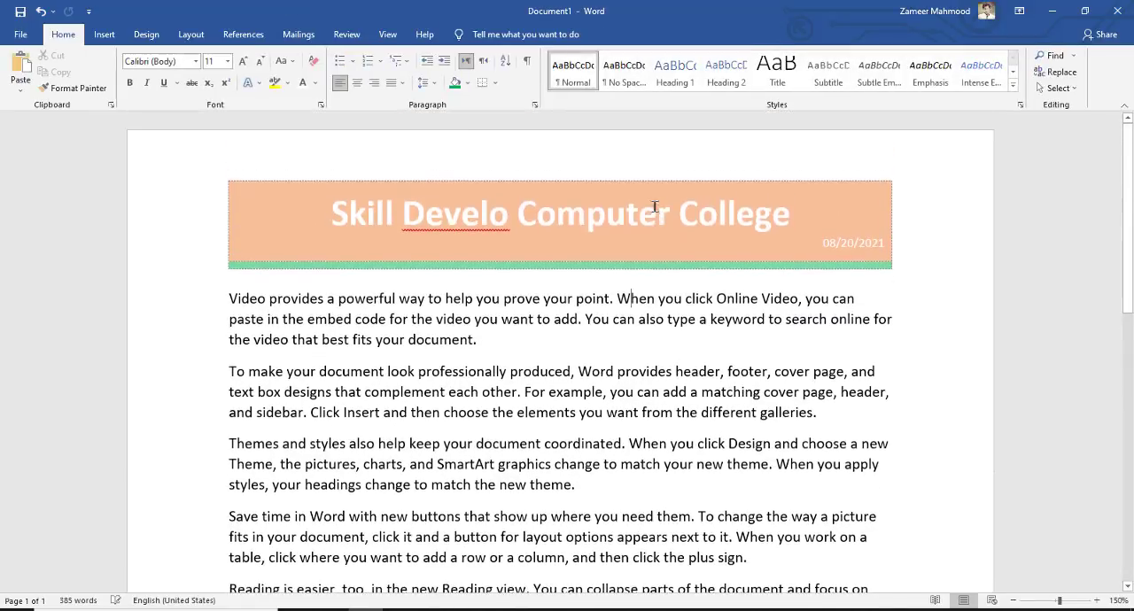
scroll(655, 207, "down", 5)
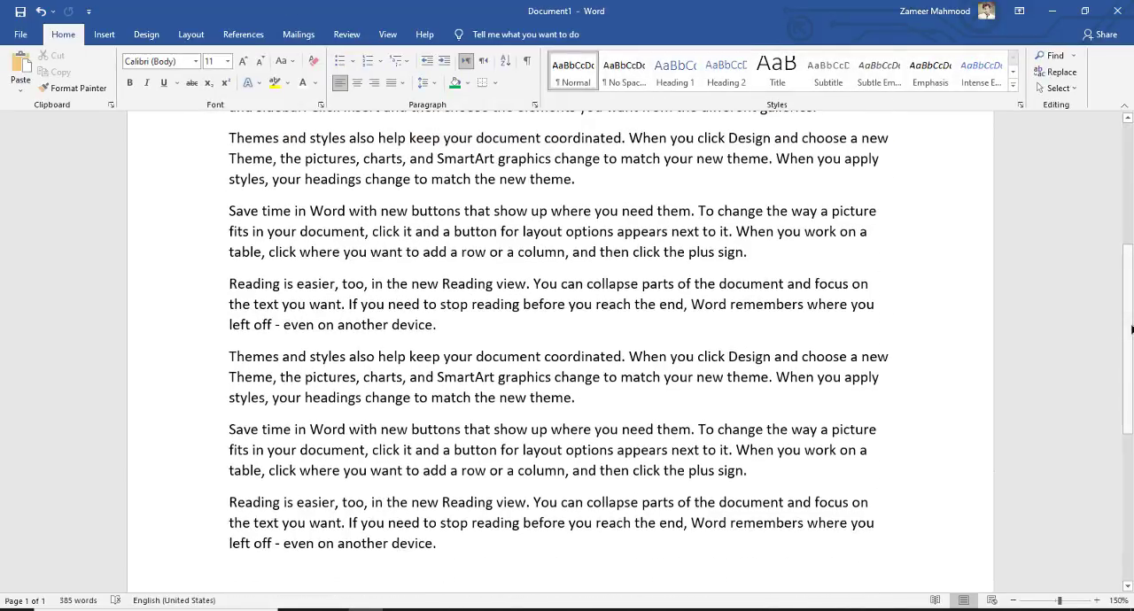
left_click_drag(1131, 330, 1098, 477)
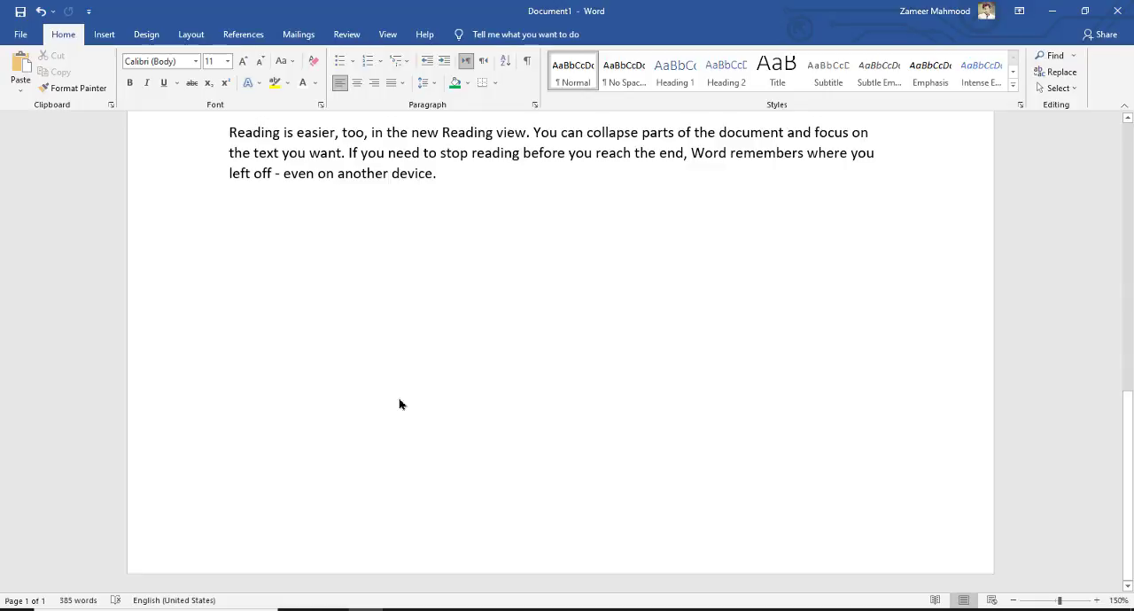
scroll(651, 265, "up", 11)
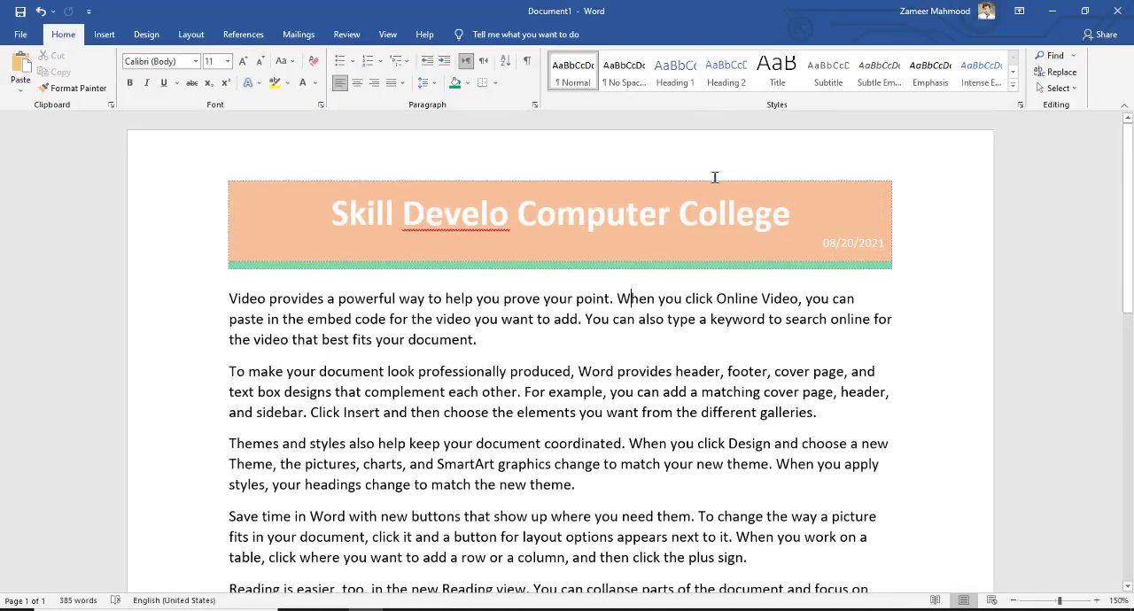
Copy the last three body paragraphs and paste them twice at the document's end to extend the text onto page 2
scroll(715, 177, "down", 10)
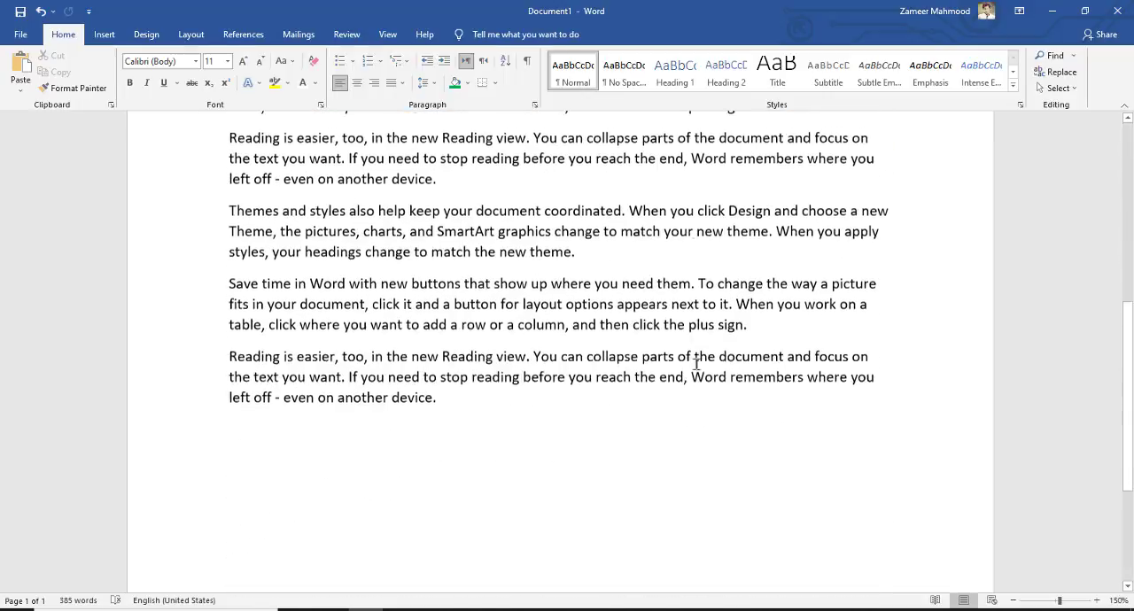
left_click_drag(459, 389, 215, 218)
key("ctrl+c")
scroll(391, 332, "down", 4)
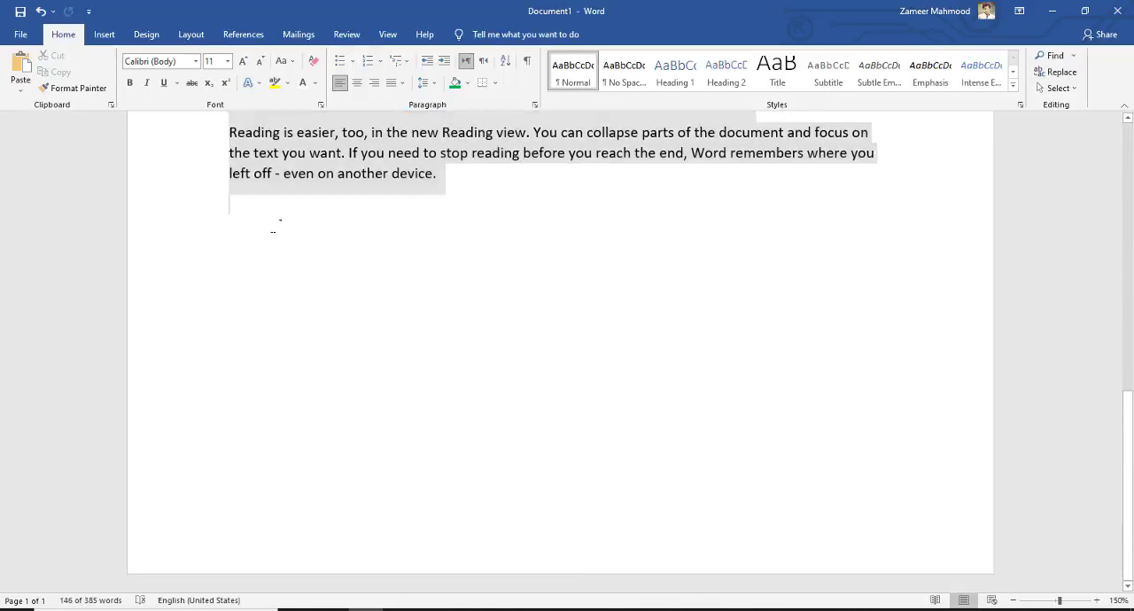
key("Delete")
key("ctrl+v")
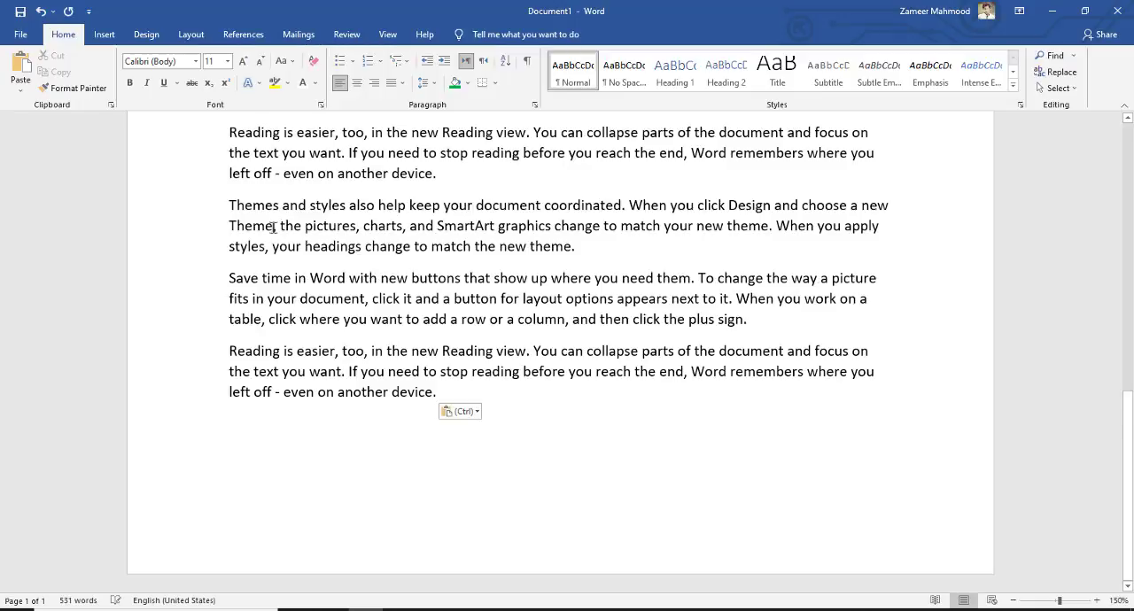
scroll(462, 264, "up", 2)
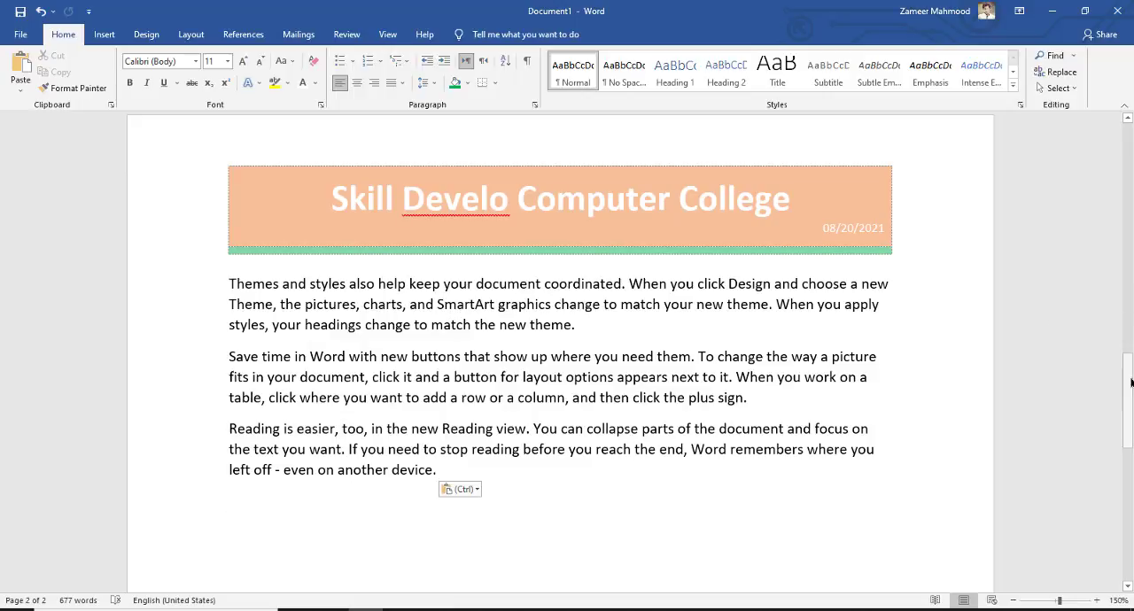
Try the built-in Banded design in place of the customized page header and undo the replacement
left_click_drag(1125, 390, 1123, 194)
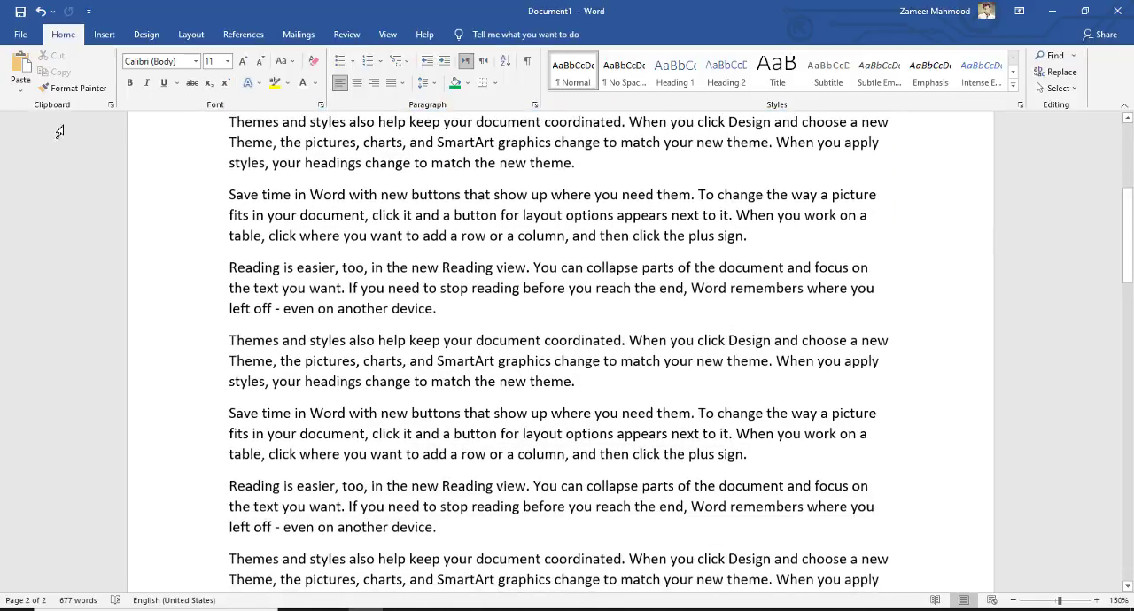
scroll(597, 275, "up", 5)
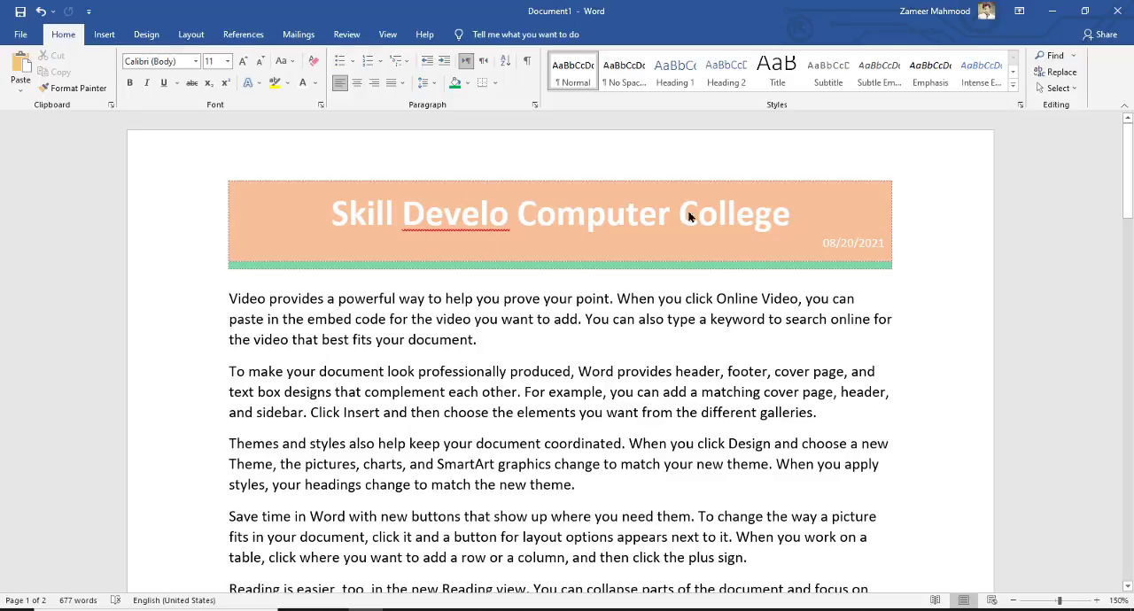
double_click(621, 206)
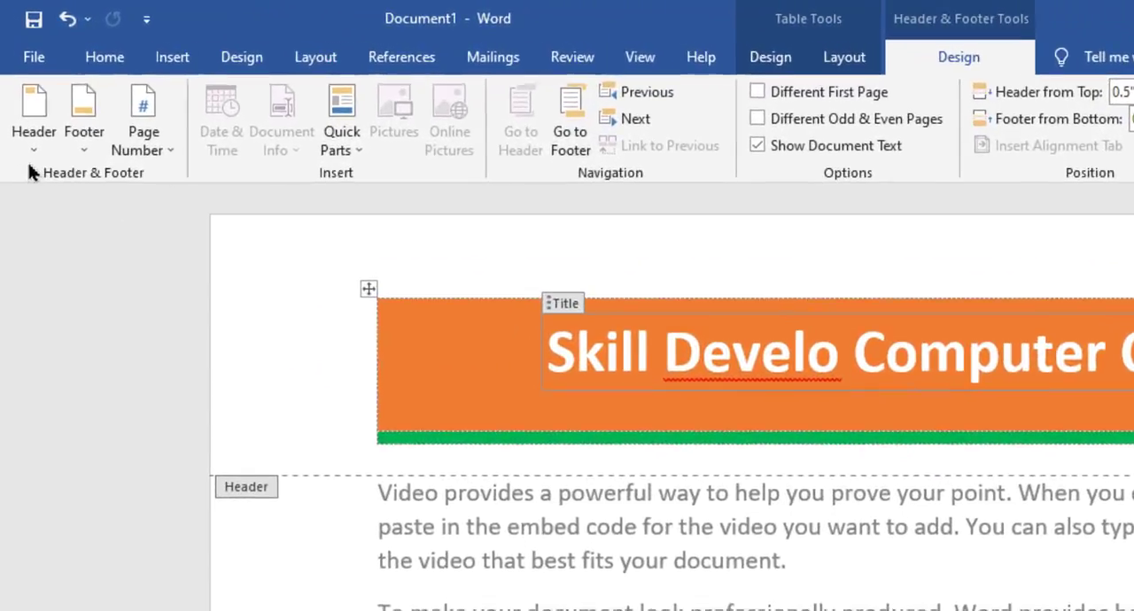
left_click(20, 93)
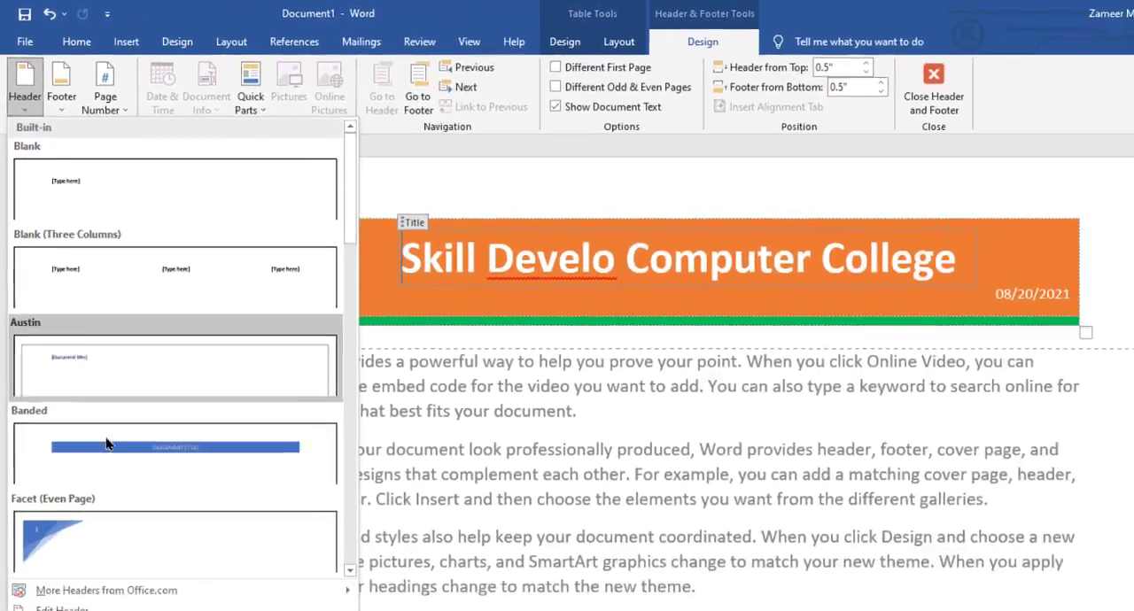
left_click(124, 598)
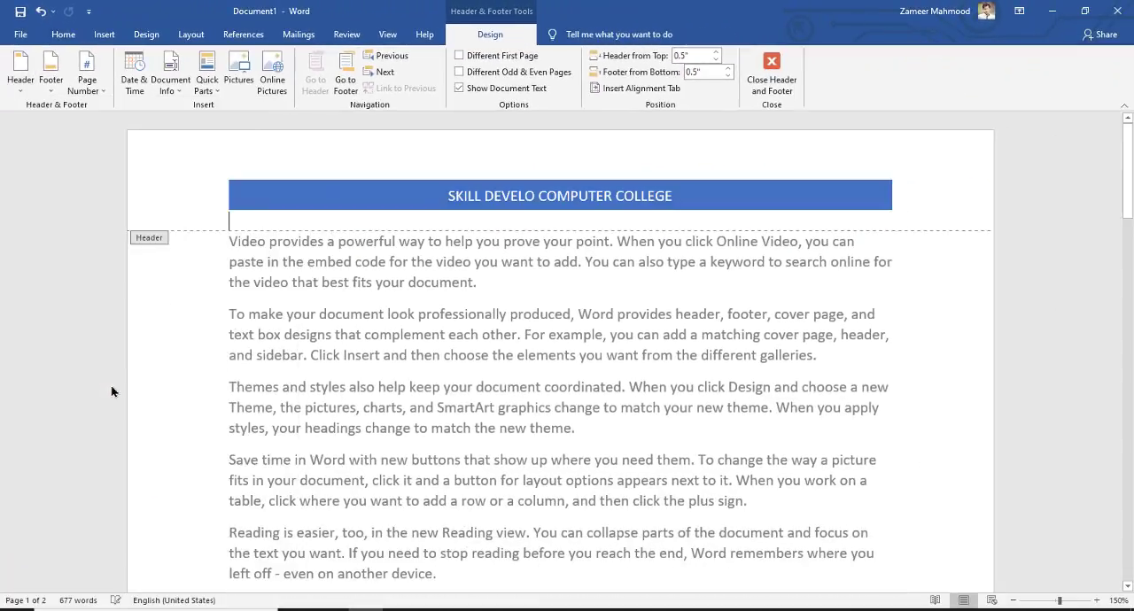
key("ctrl+z")
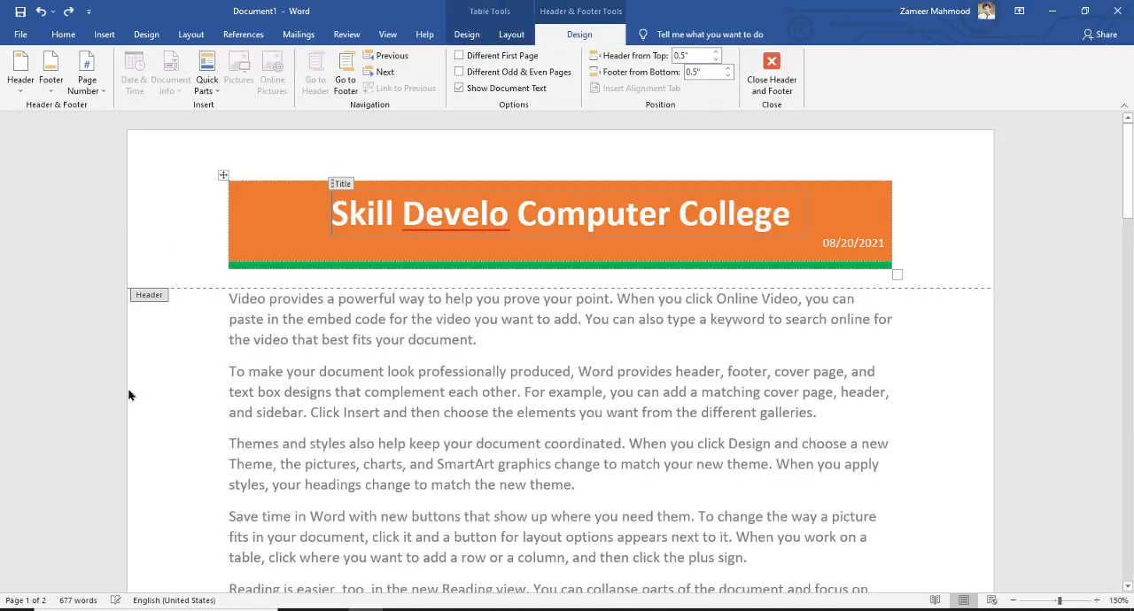
Insert the built-in Banded footer with a centered page number
left_click(51, 92)
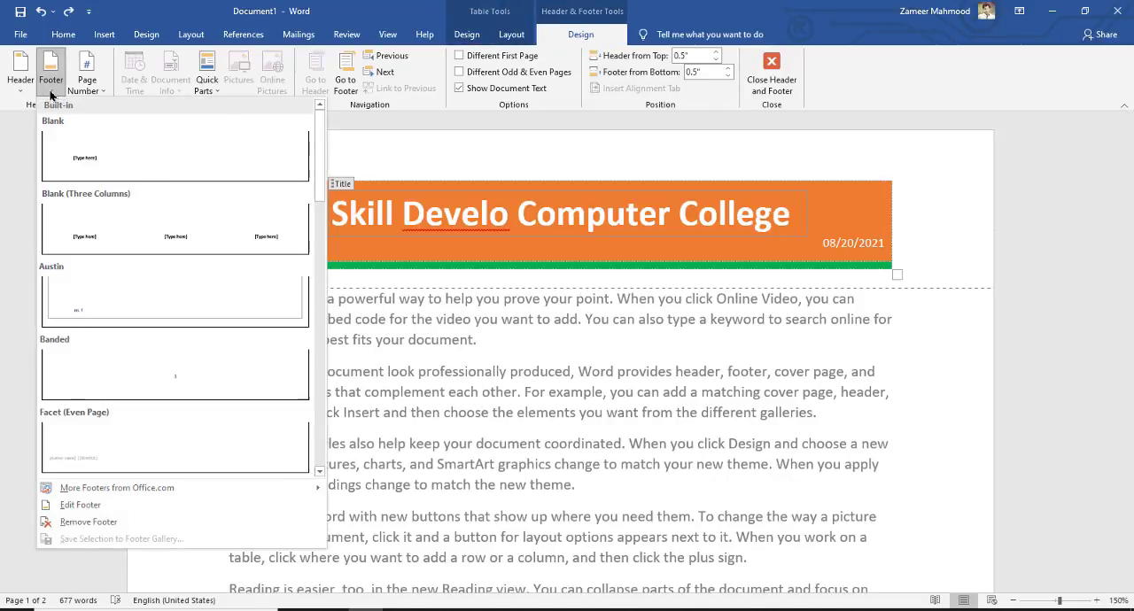
scroll(606, 324, "down", 10)
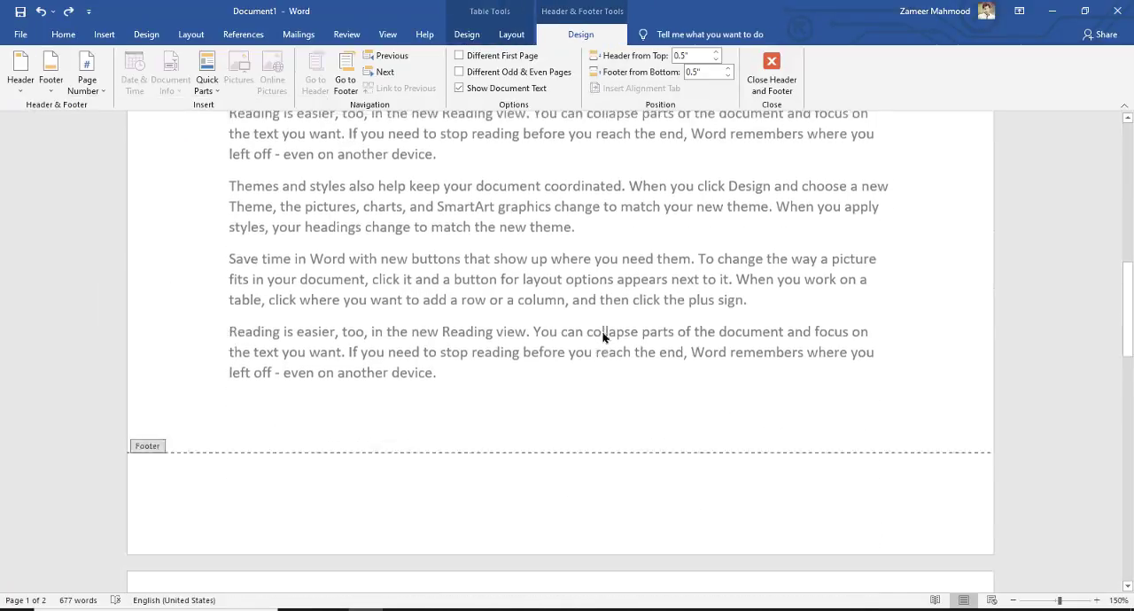
scroll(606, 325, "down", 3)
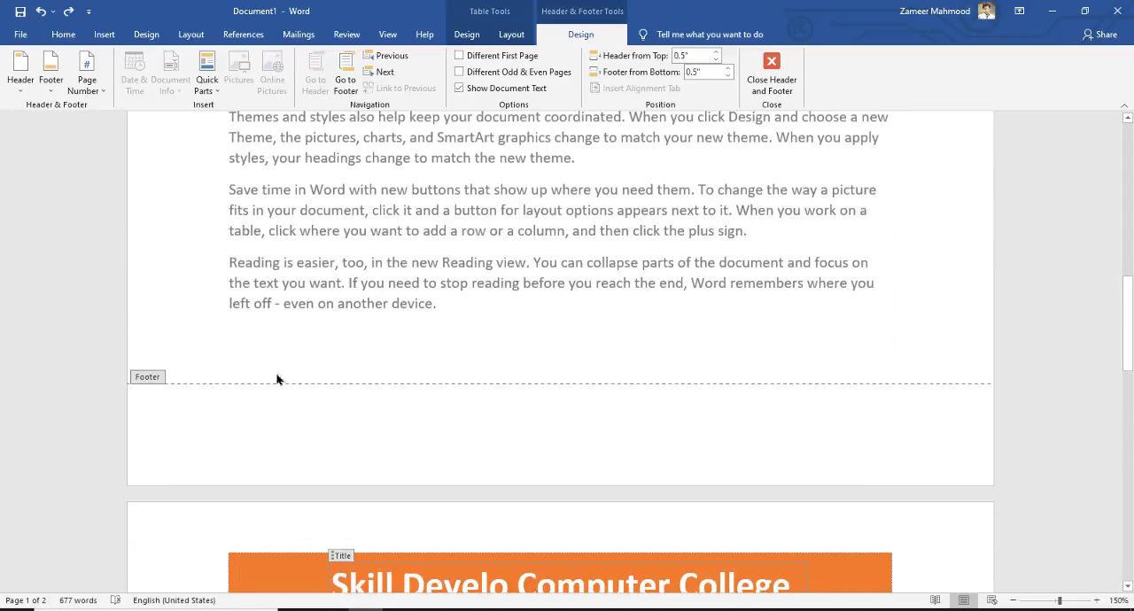
left_click(51, 85)
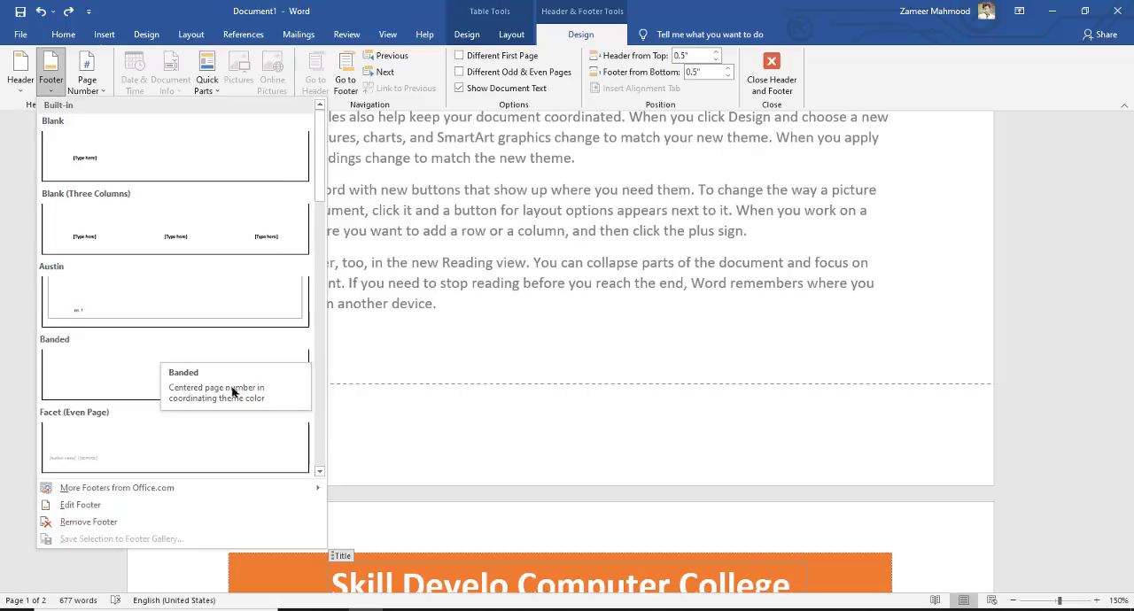
left_click(170, 360)
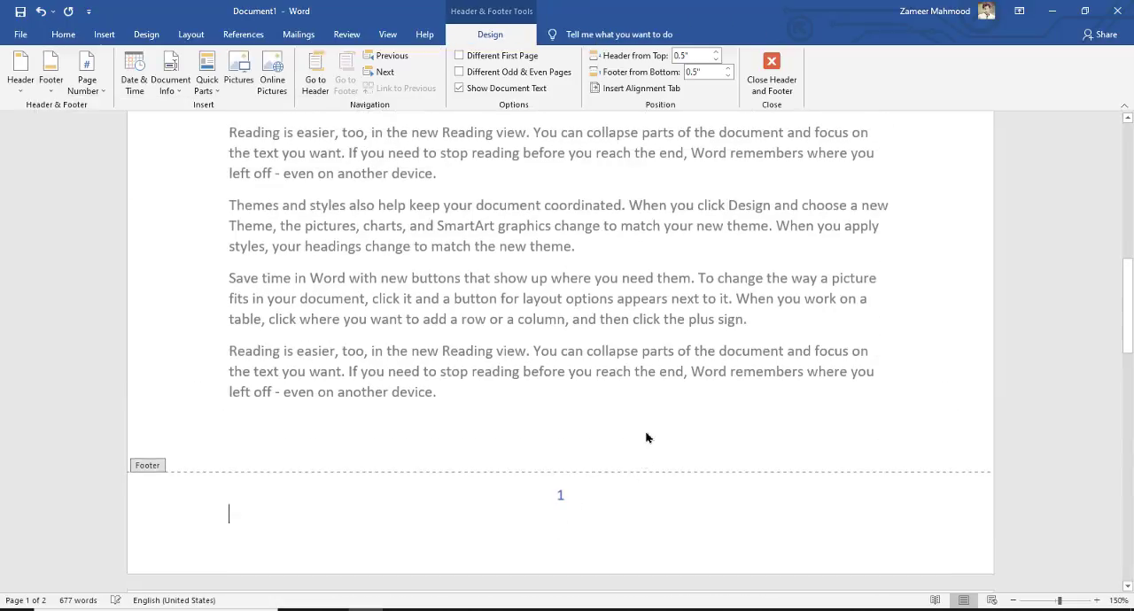
Check the header and footer on both pages and return to editing the body text on page 2
scroll(646, 438, "up", 3)
left_click_drag(1128, 269, 1132, 168)
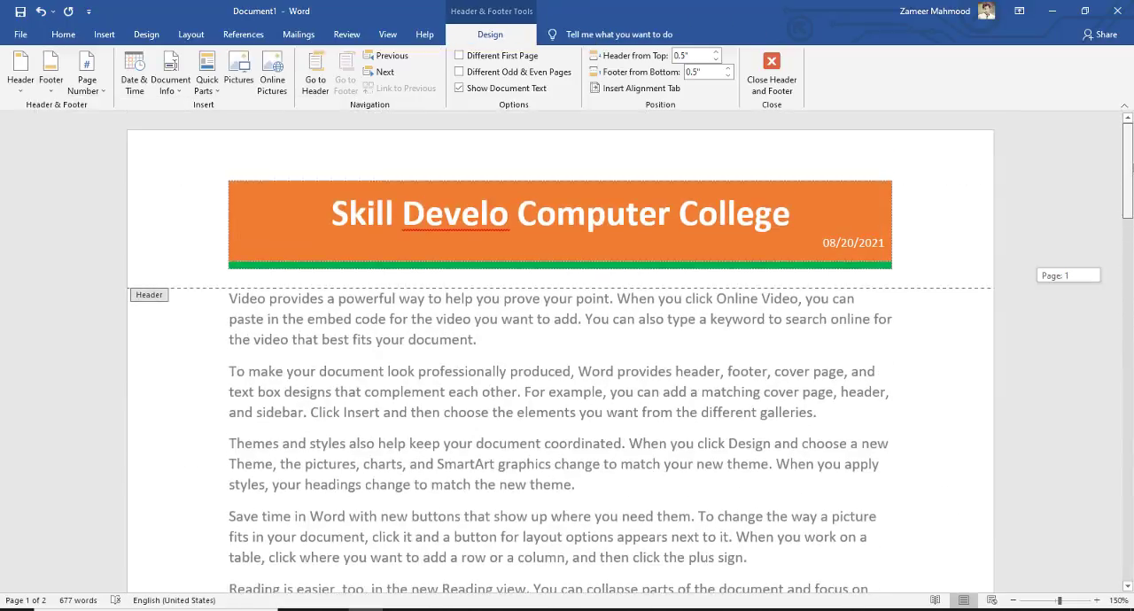
scroll(1105, 363, "down", 15)
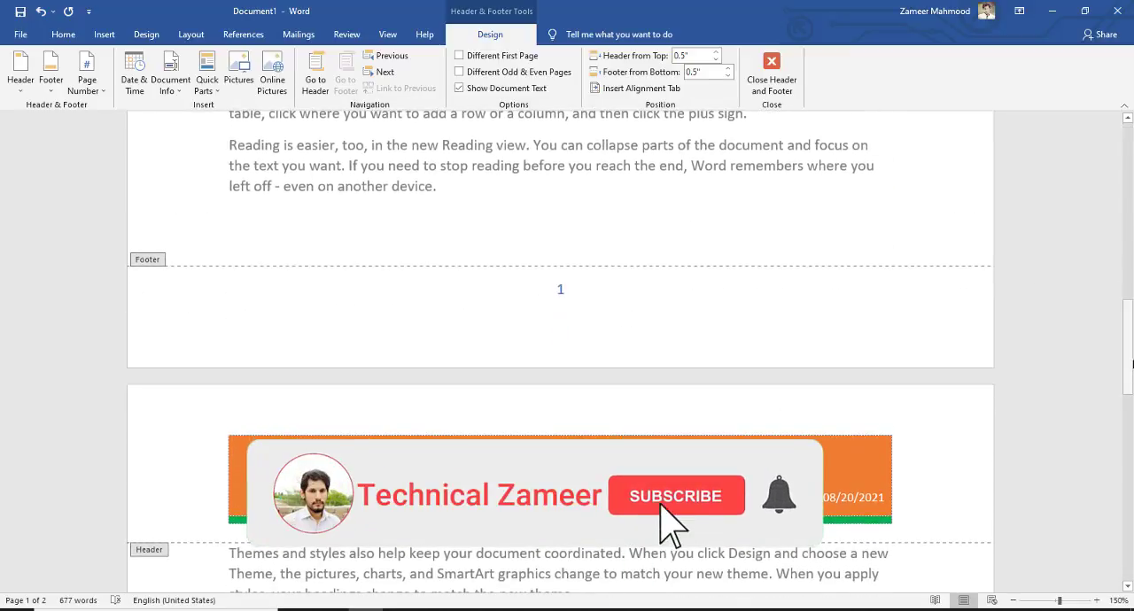
left_click_drag(1127, 348, 1127, 393)
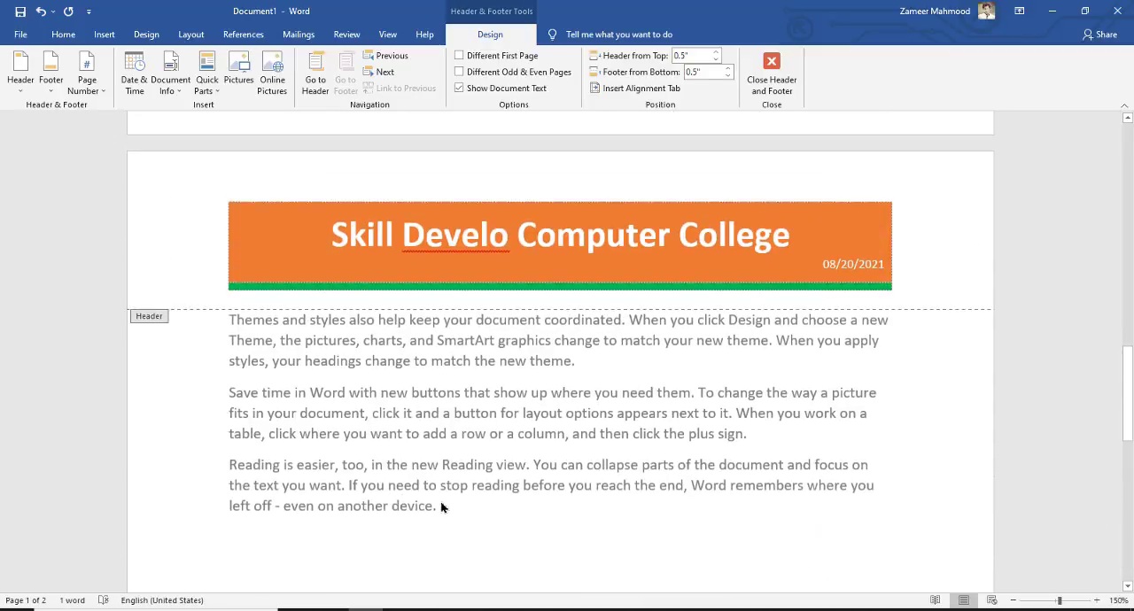
double_click(446, 512)
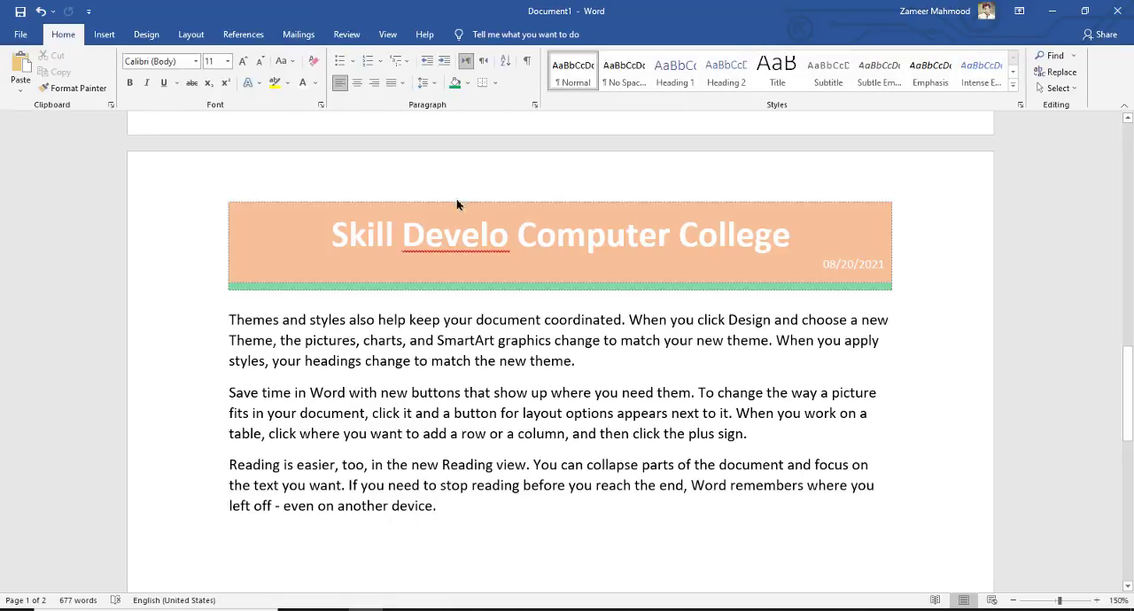
Copy the last two body paragraphs and paste them repeatedly at the document's end until the text reaches page 3
left_click_drag(460, 517, 222, 398)
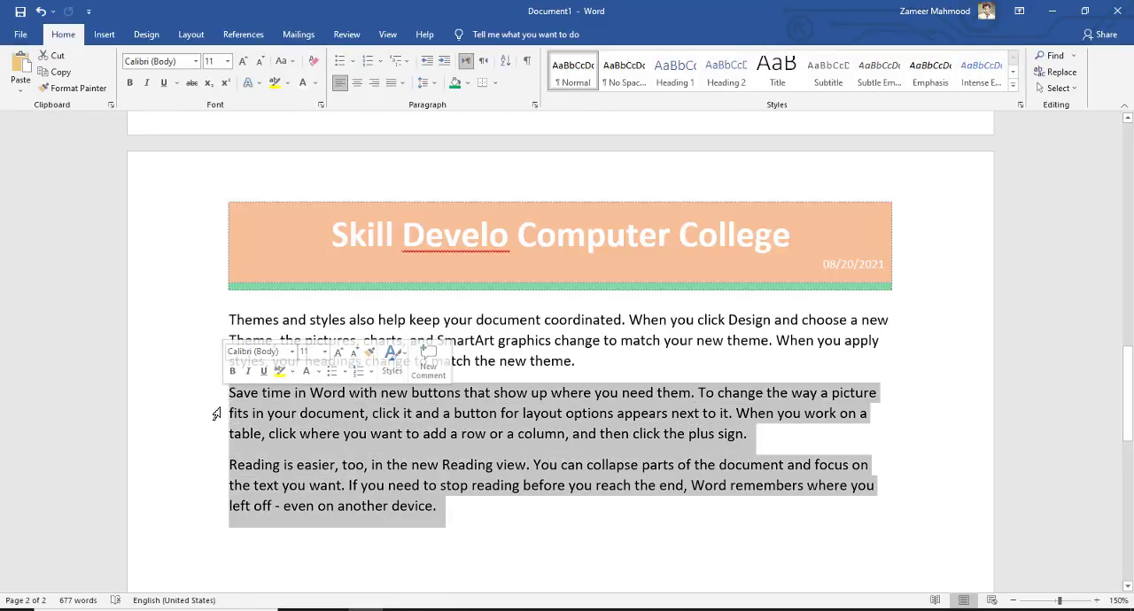
key("ctrl+c")
scroll(379, 374, "down", 3)
left_click(286, 324)
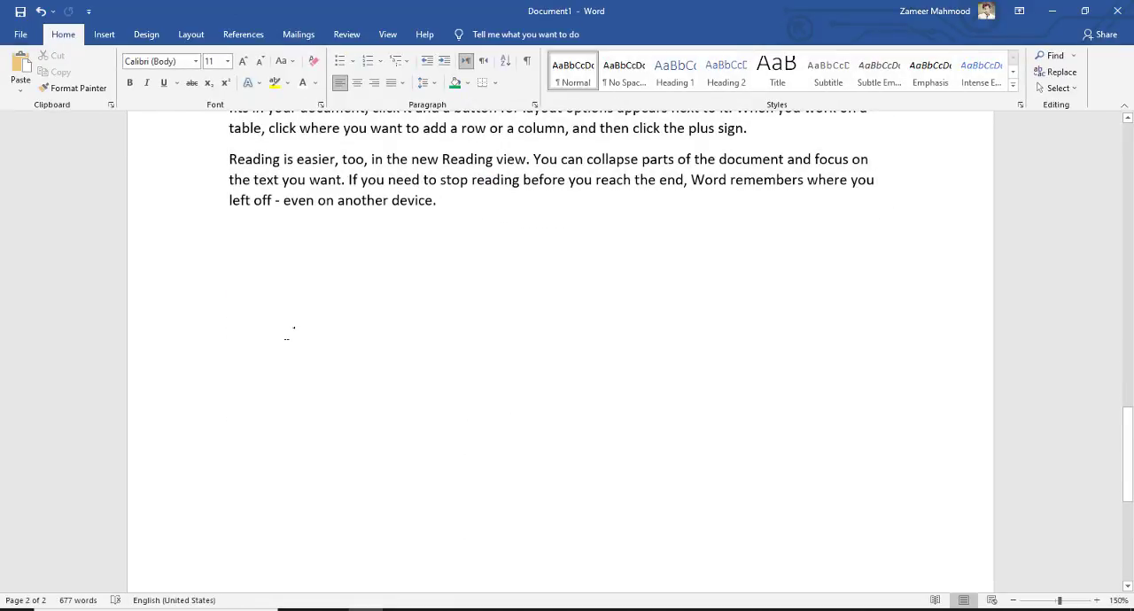
key("ctrl+v")
key("ctrl+v")
key("ctrl+v")
key("ctrl+v")
scroll(484, 419, "down", 6)
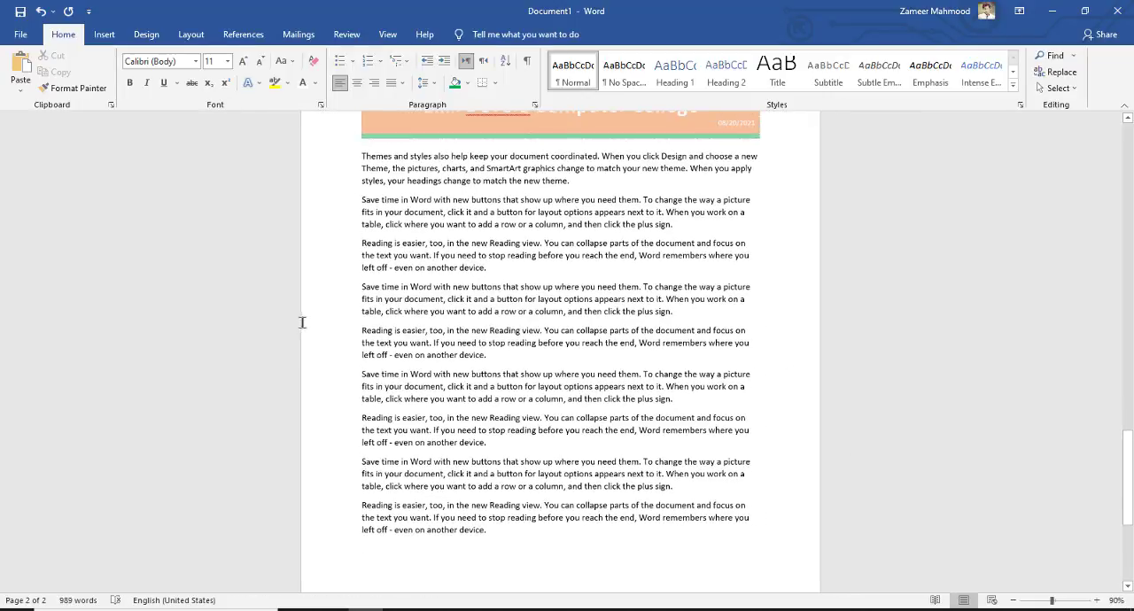
scroll(483, 418, "down", 3)
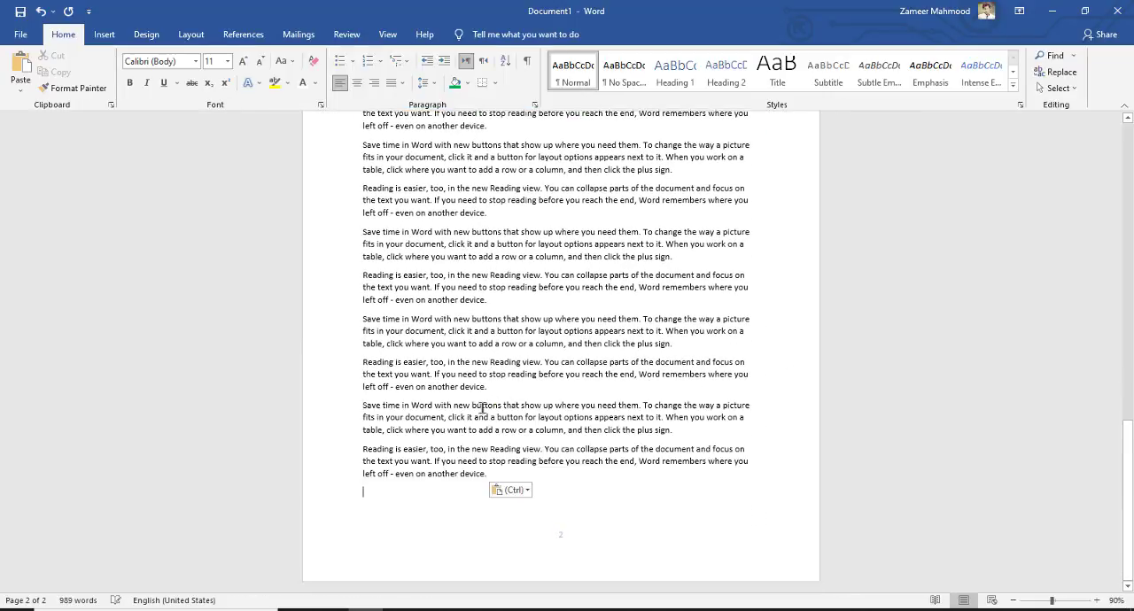
key("ctrl+v")
key("ctrl+v")
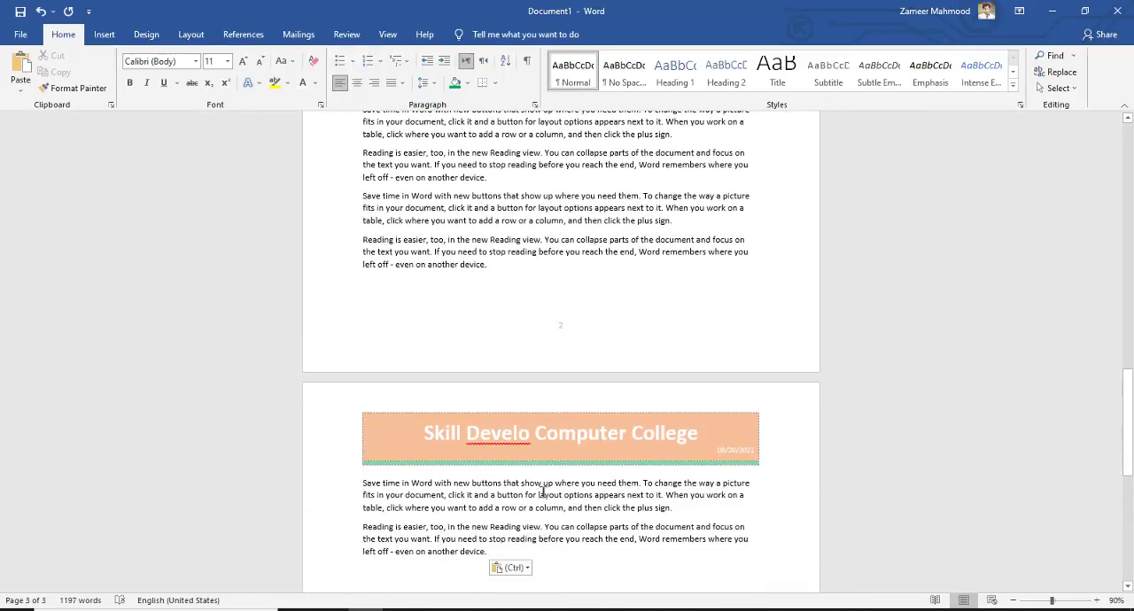
Examine the header and page-number footer across the three pages and show the commands for inserting document elements
scroll(623, 467, "up", 7)
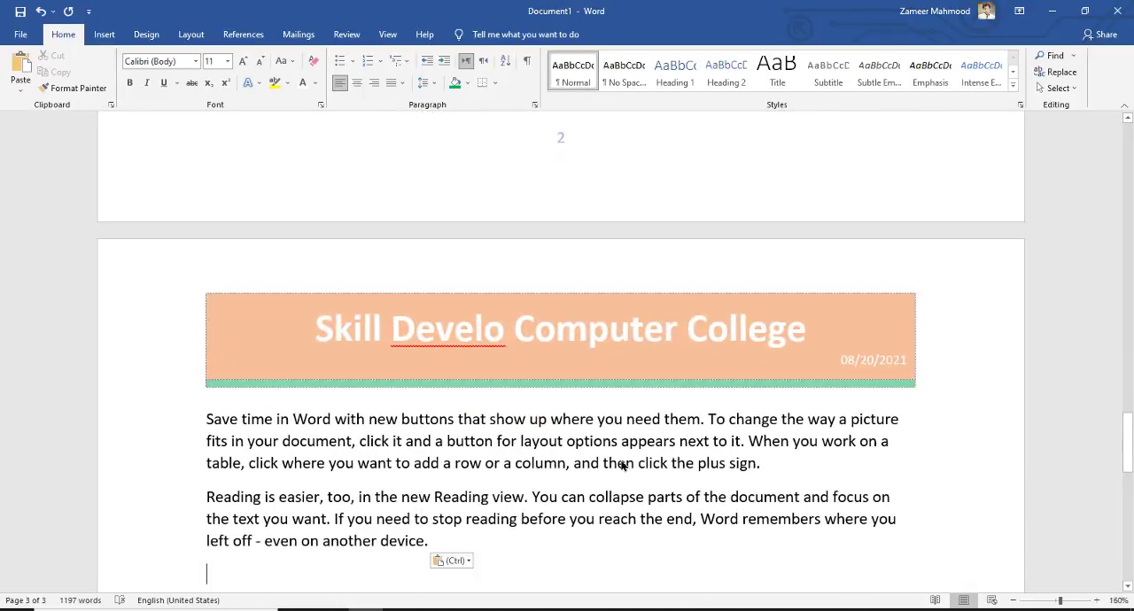
left_click_drag(1126, 449, 1114, 549)
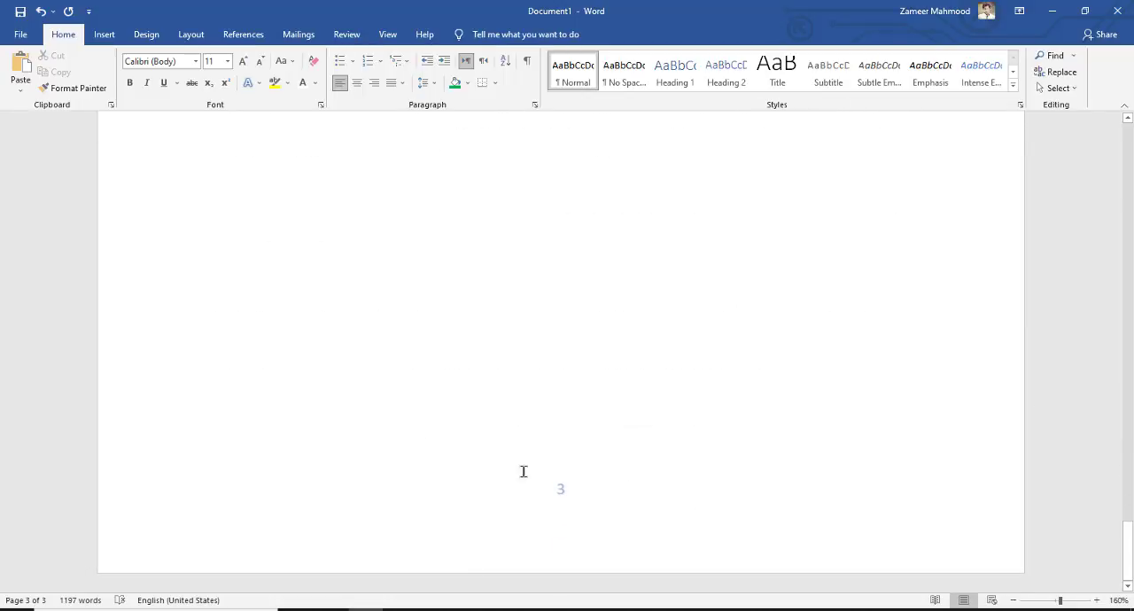
left_click_drag(1131, 549, 1131, 144)
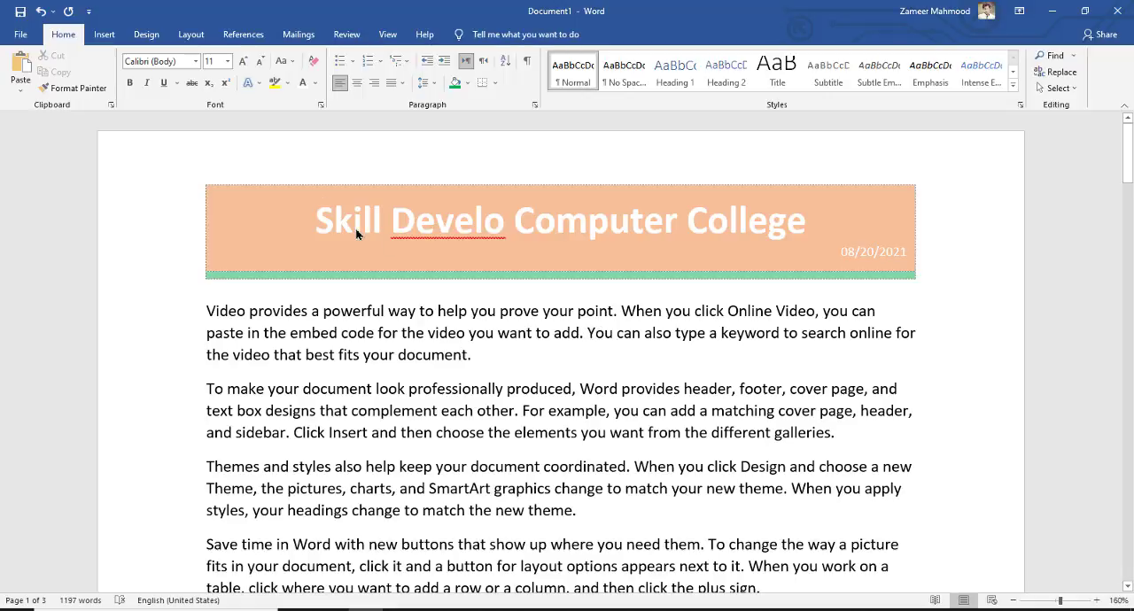
left_click(105, 34)
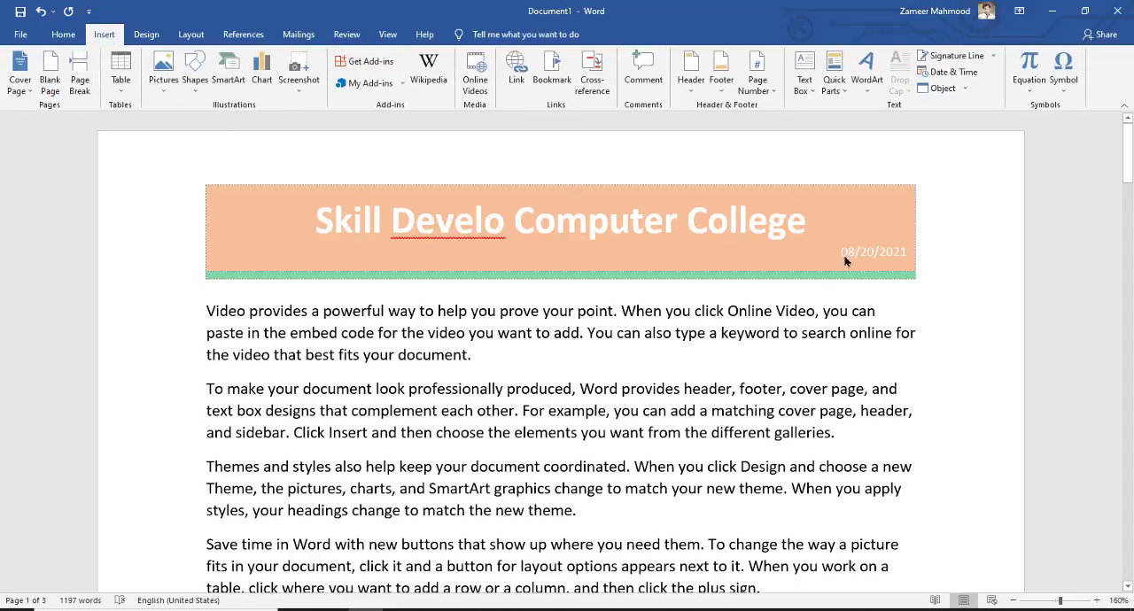
scroll(675, 374, "down", 5)
scroll(669, 370, "up", 1)
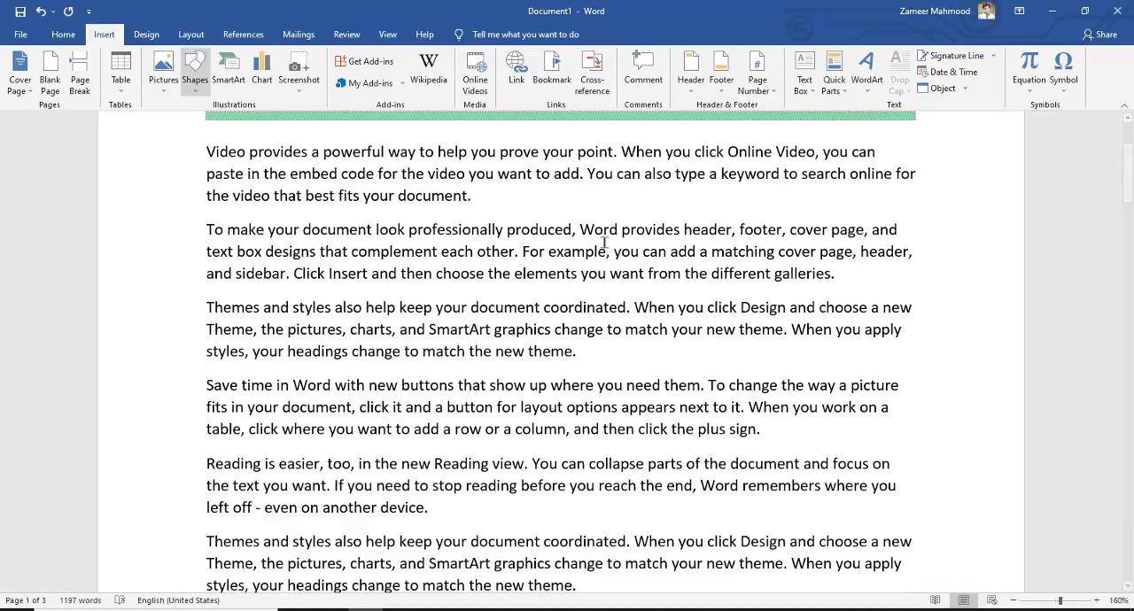
scroll(647, 355, "down", 4)
scroll(643, 337, "down", 8)
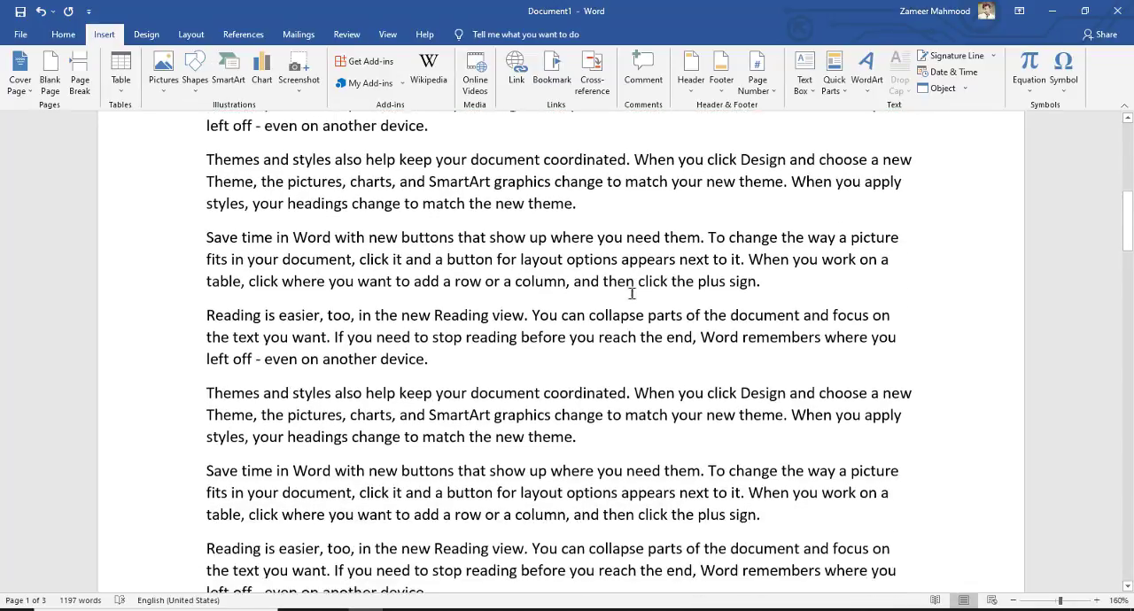
scroll(630, 292, "down", 4)
scroll(620, 285, "up", 15)
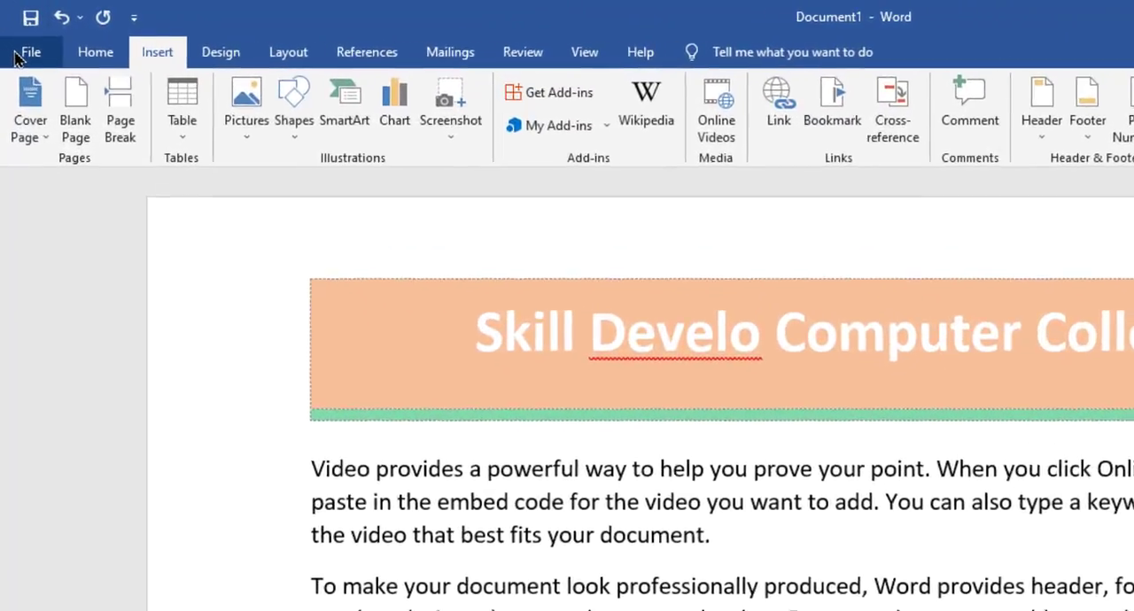
Preview the document's three pages for printing, checking the header and page number on each, and return to editing
left_click(17, 34)
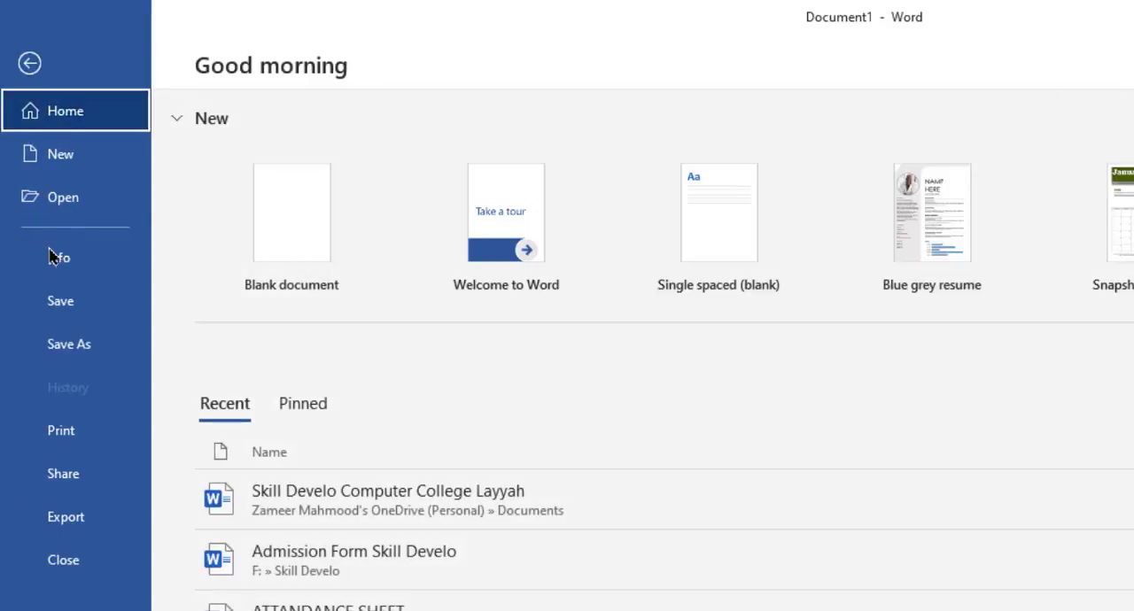
left_click(53, 440)
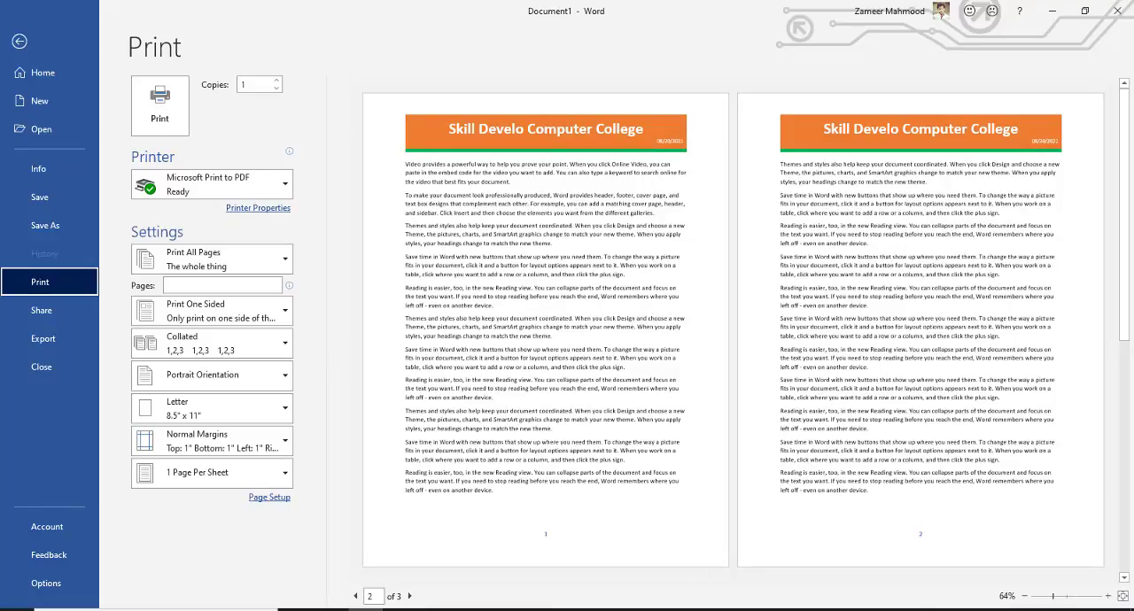
left_click(412, 597)
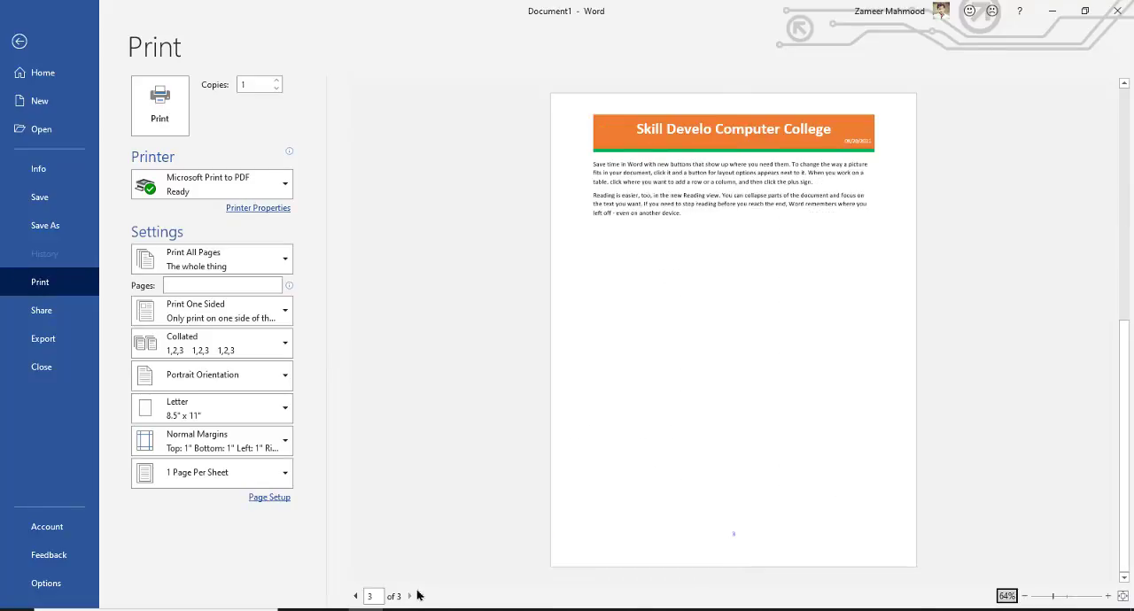
left_click(355, 597)
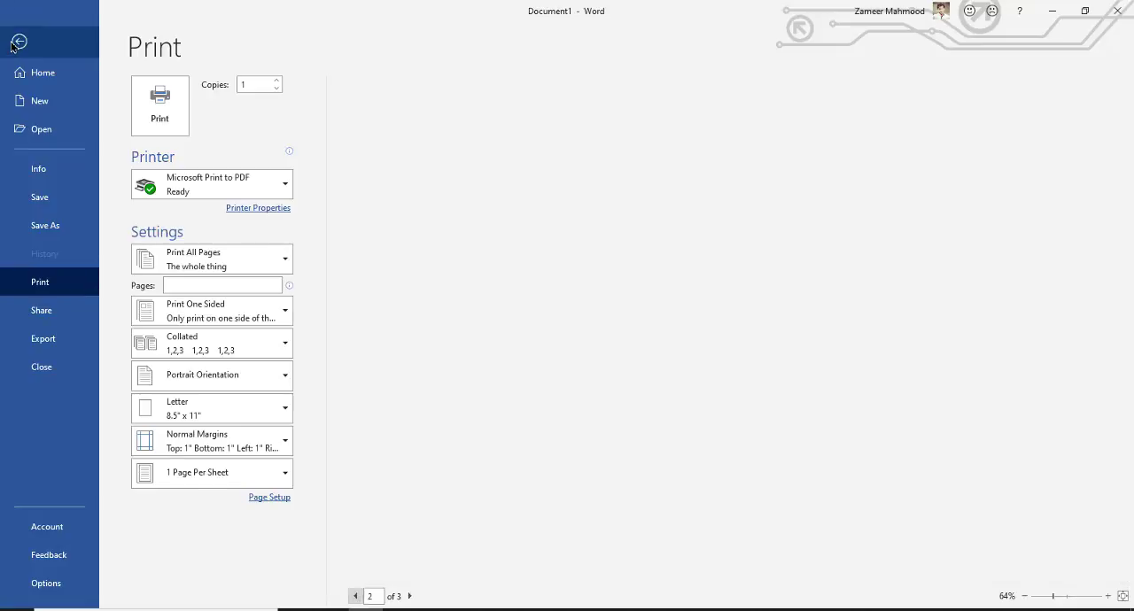
left_click(18, 40)
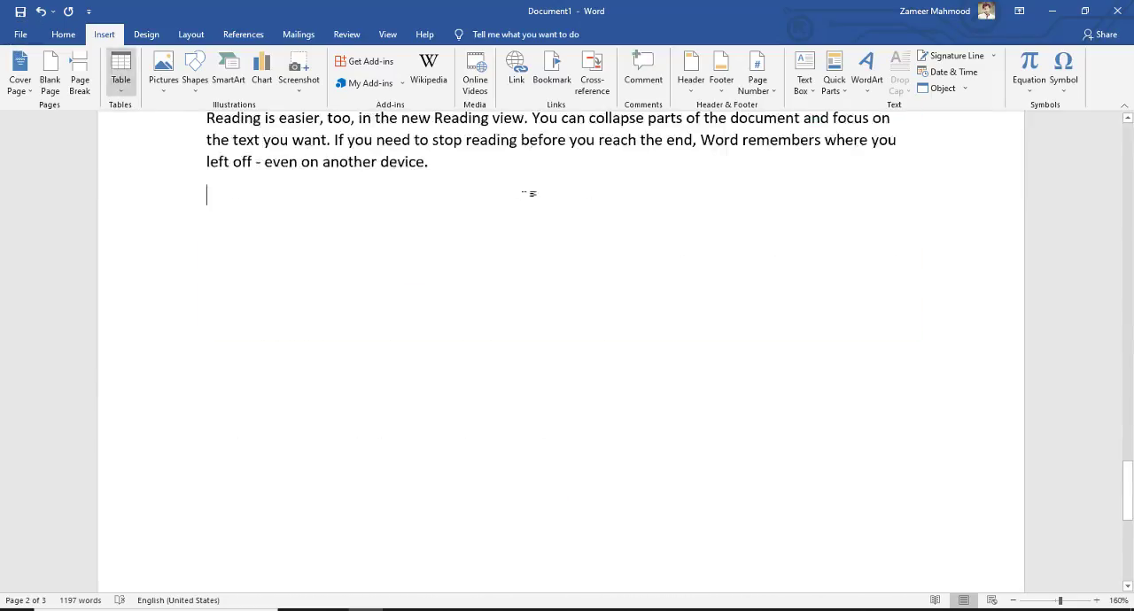
Open the header on page 1 for editing and go over its title and date fields
scroll(574, 295, "up", 3)
left_click_drag(1128, 390, 1129, 120)
scroll(526, 403, "down", 1)
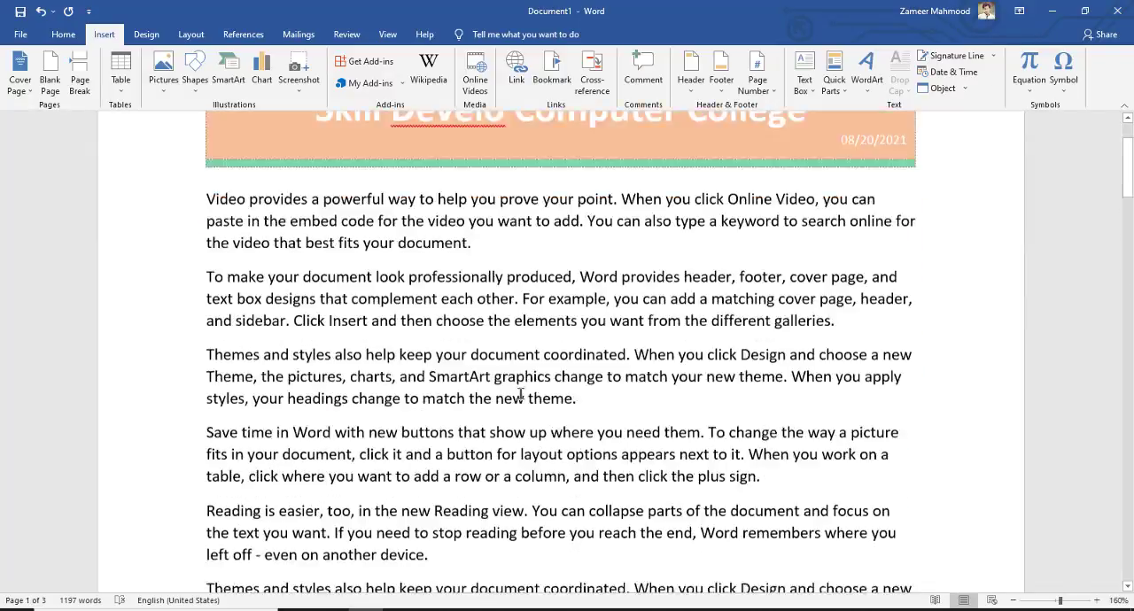
scroll(434, 373, "up", 1)
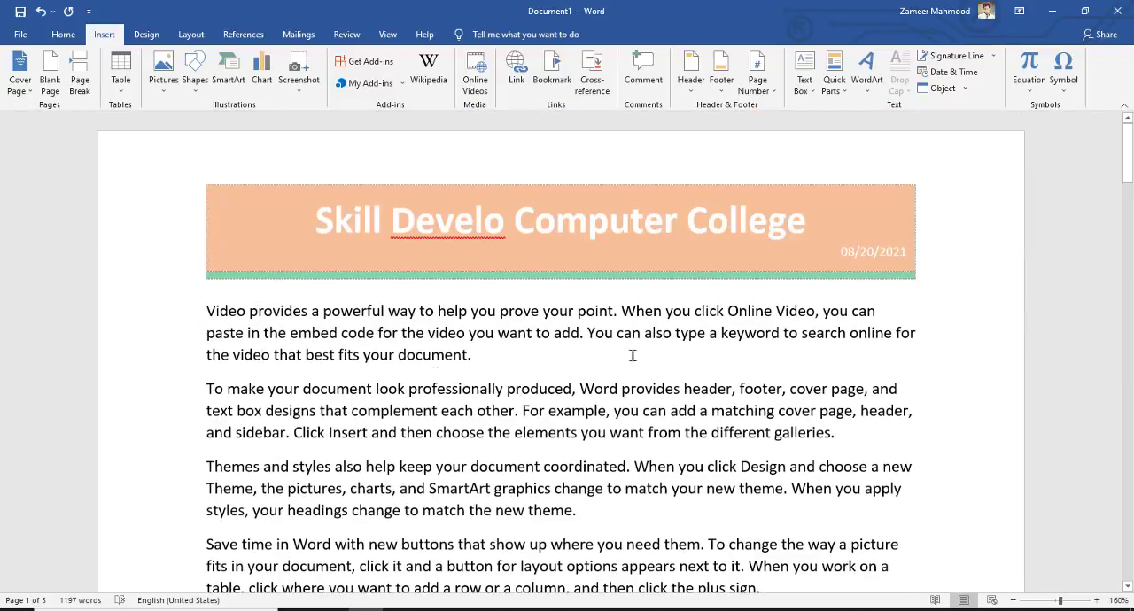
double_click(635, 246)
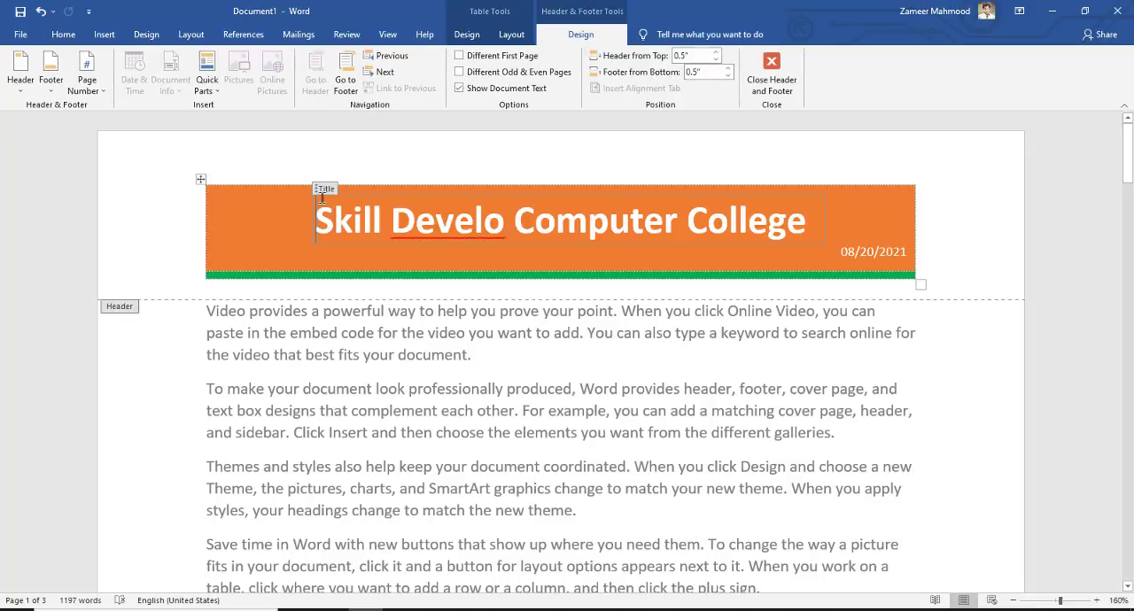
left_click_drag(810, 223, 328, 227)
left_click(844, 253)
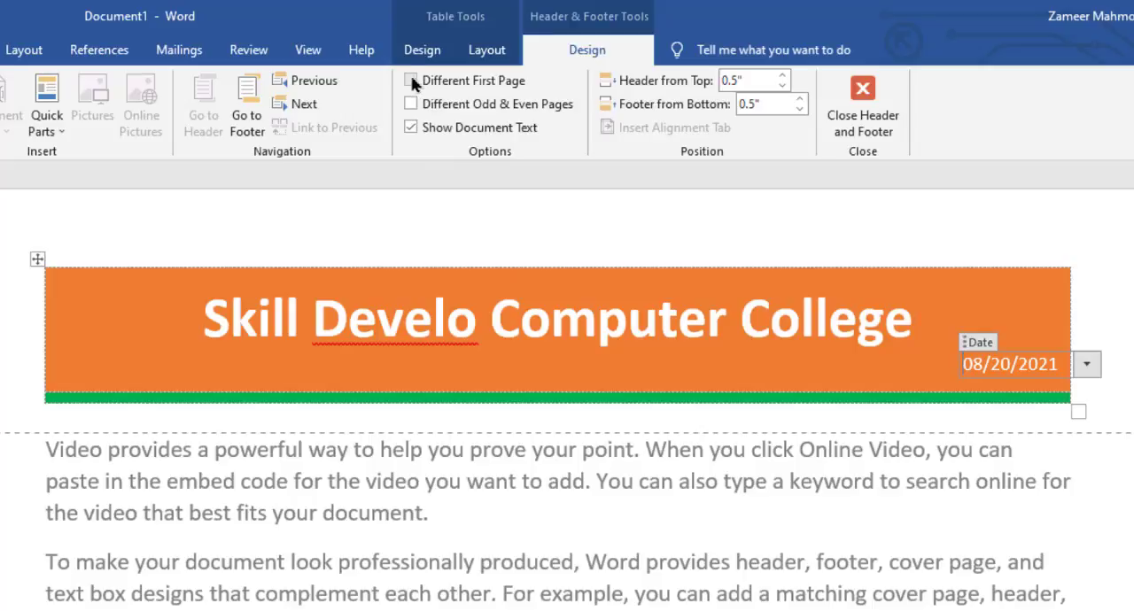
Try out the Different First Page option and hiding the document text, restoring both header options
left_click(411, 81)
scroll(455, 355, "down", 5)
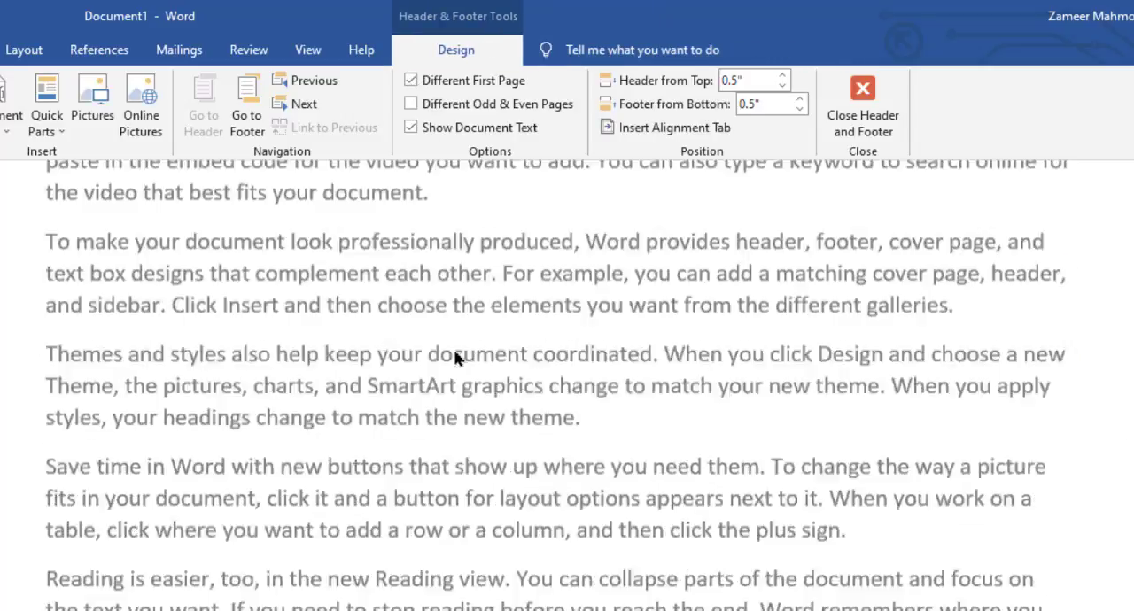
scroll(567, 385, "down", 12)
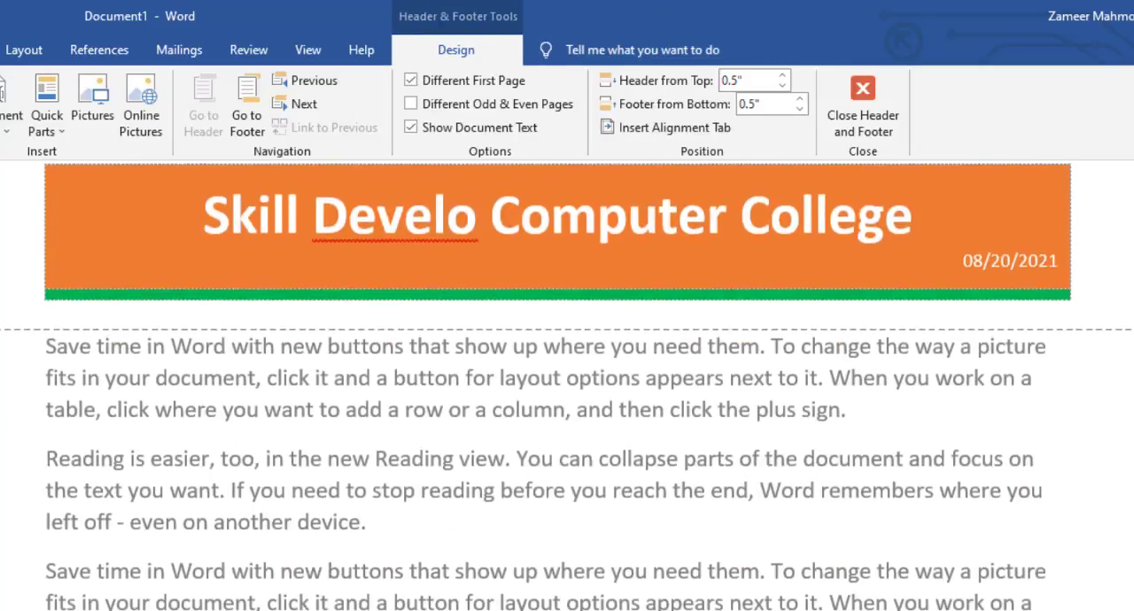
scroll(567, 385, "up", 4)
scroll(567, 386, "up", 5)
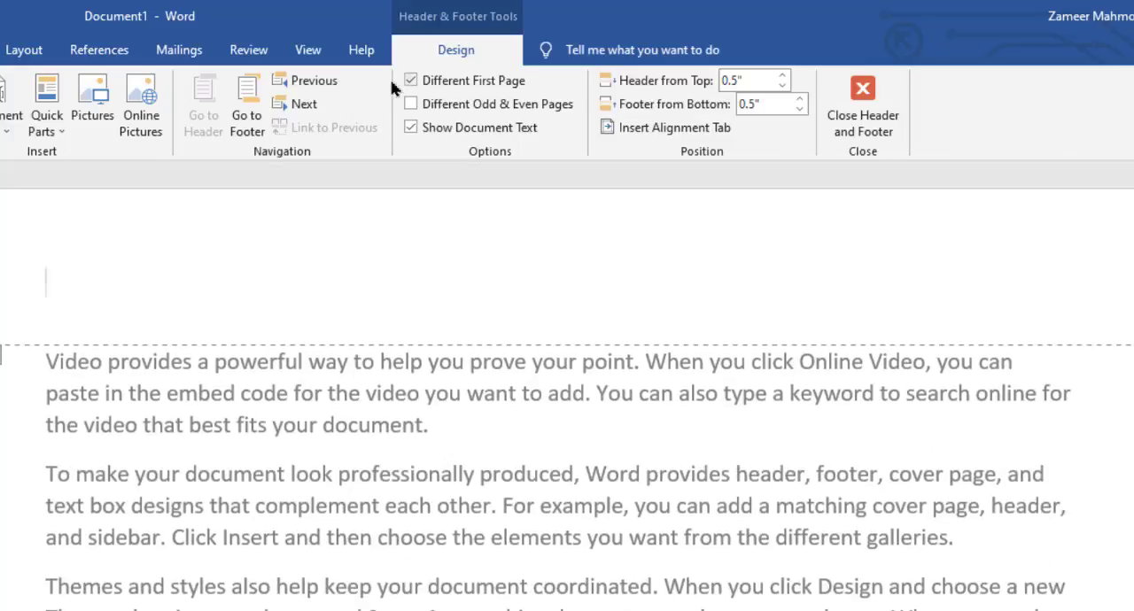
left_click(411, 81)
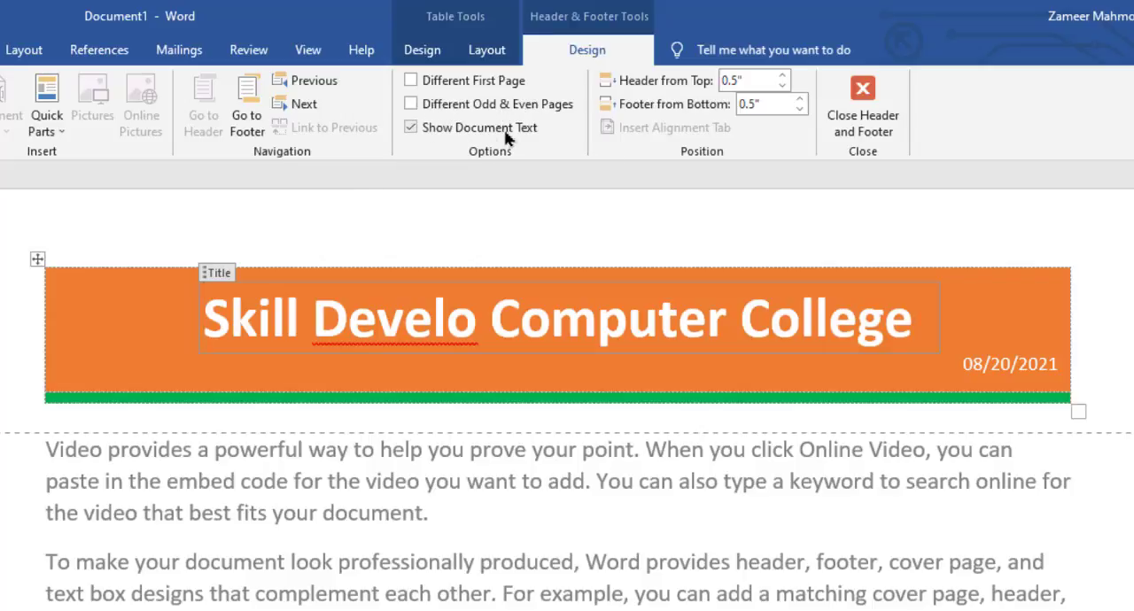
left_click(411, 130)
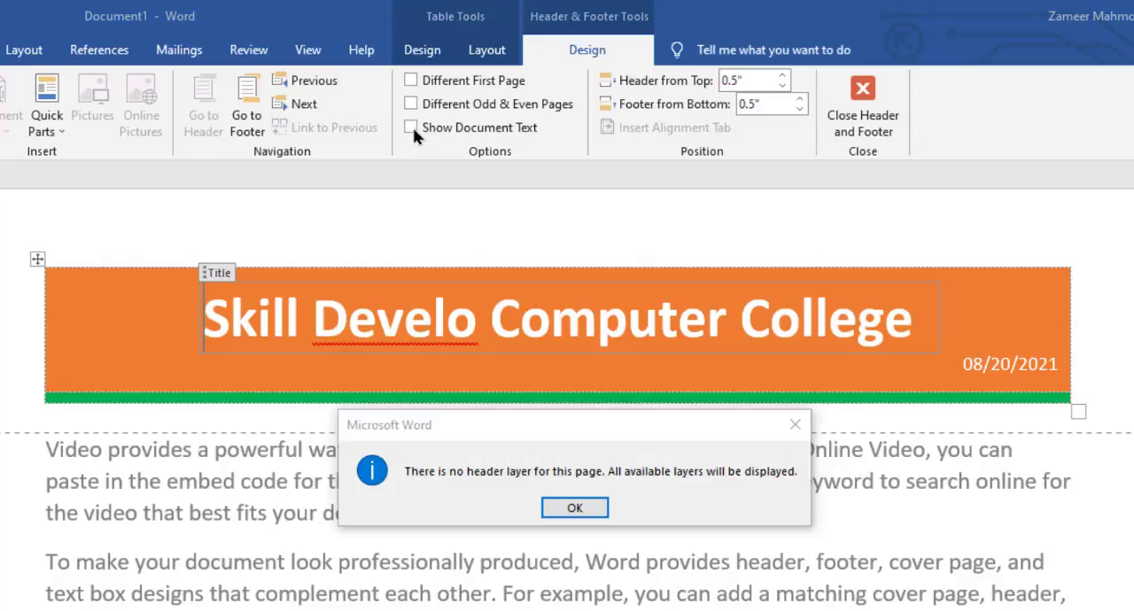
left_click(797, 417)
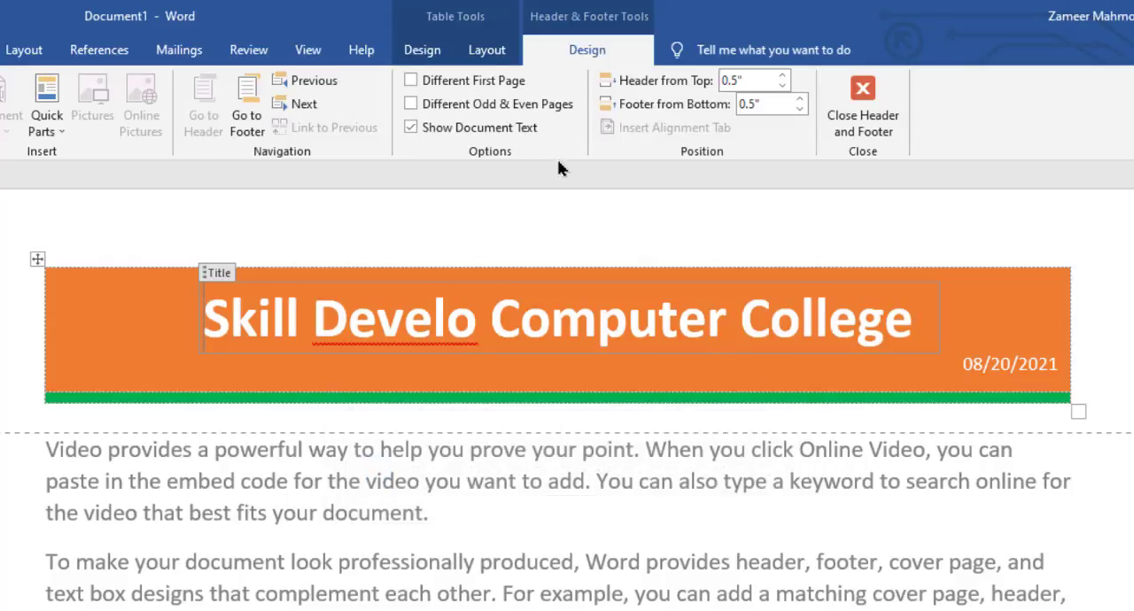
Set both the header's distance from the top and the footer's distance from the bottom to 0.2"
left_click(781, 77)
left_click(781, 77)
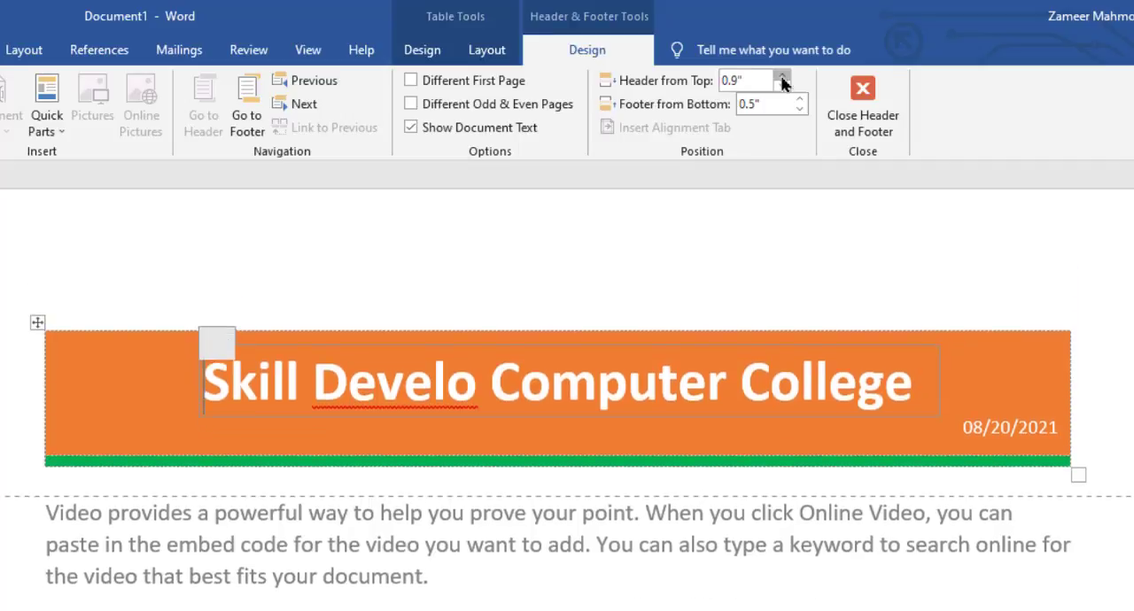
left_click(782, 77)
left_click(781, 87)
left_click(782, 87)
left_click(782, 87)
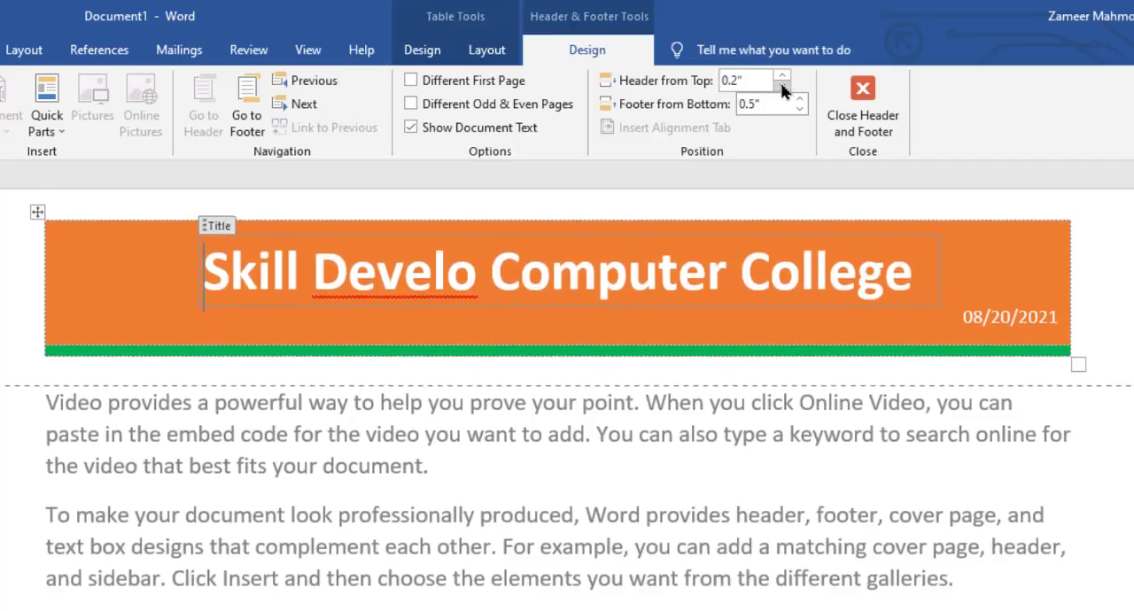
left_click(781, 86)
left_click(782, 78)
left_click(782, 78)
left_click(782, 78)
left_click(783, 78)
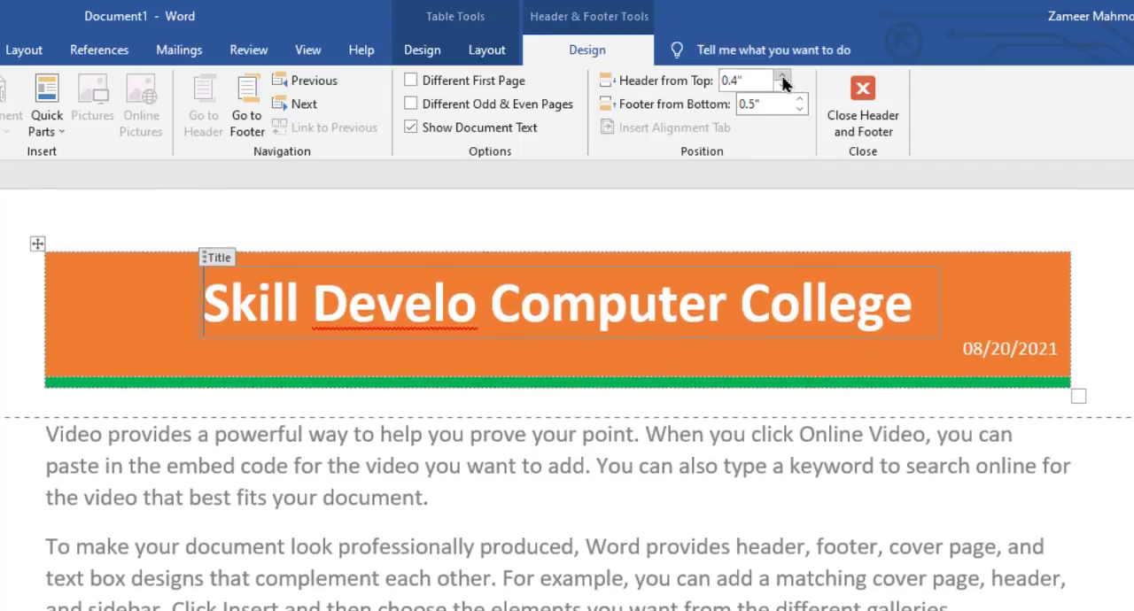
left_click(782, 87)
left_click(782, 86)
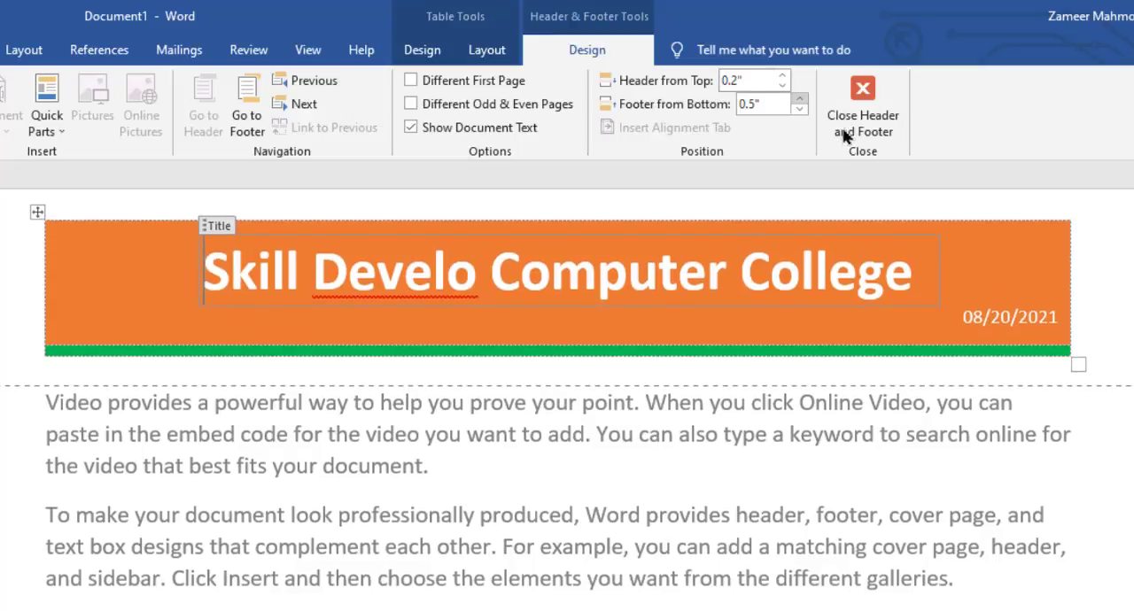
left_click(799, 98)
left_click(799, 99)
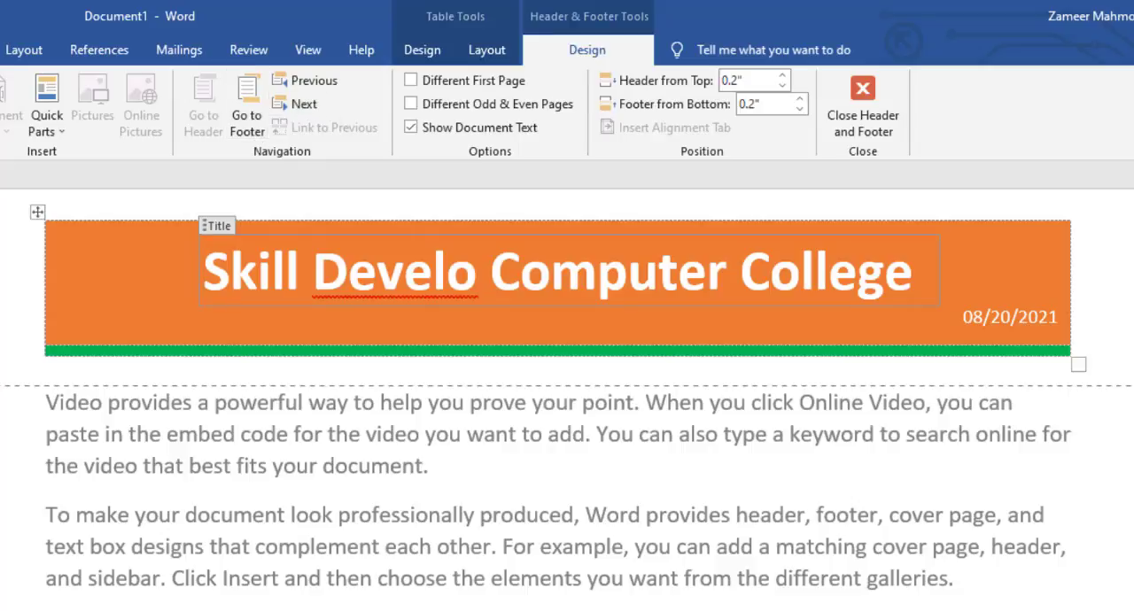
Return to the body text, add blank lines before "and sidebar" in the second paragraph, and insert a 6x3 table there
left_click(478, 58)
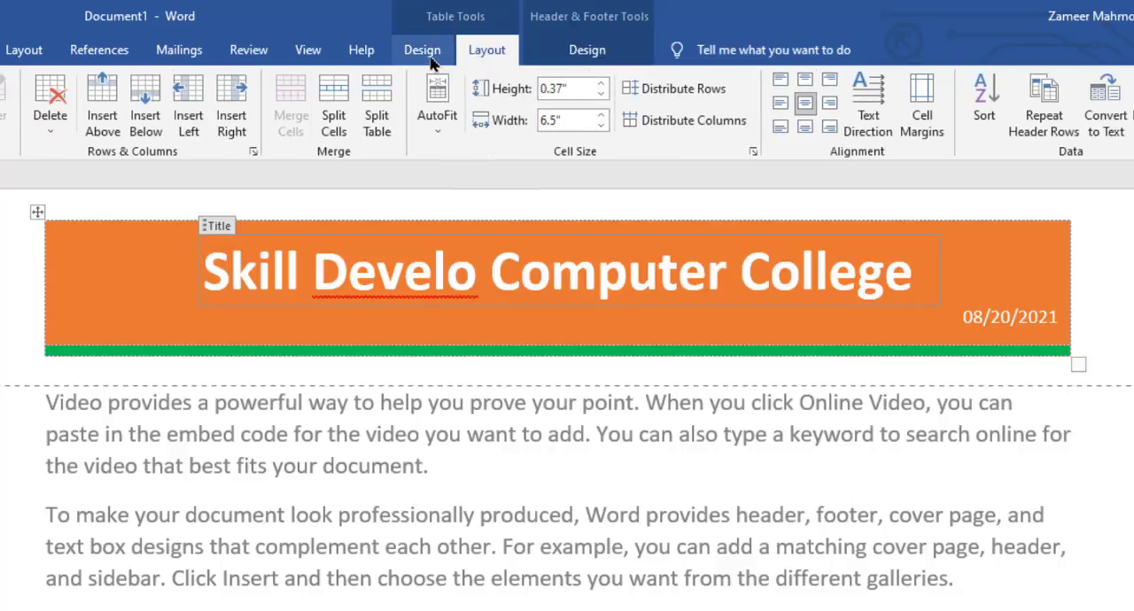
double_click(392, 592)
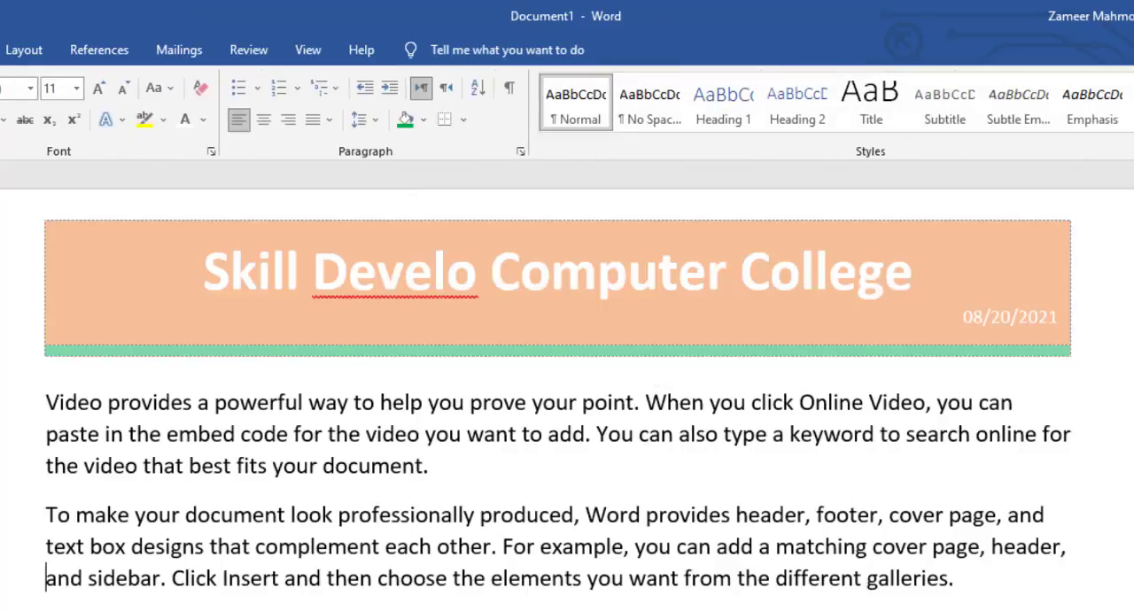
key("Return")
key("Return")
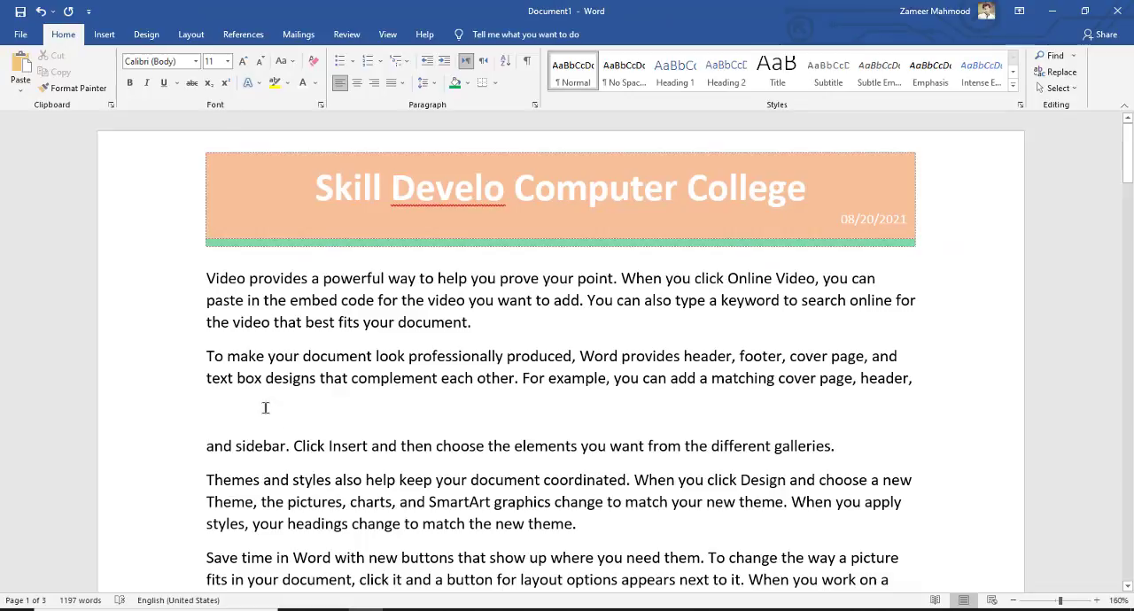
left_click(104, 34)
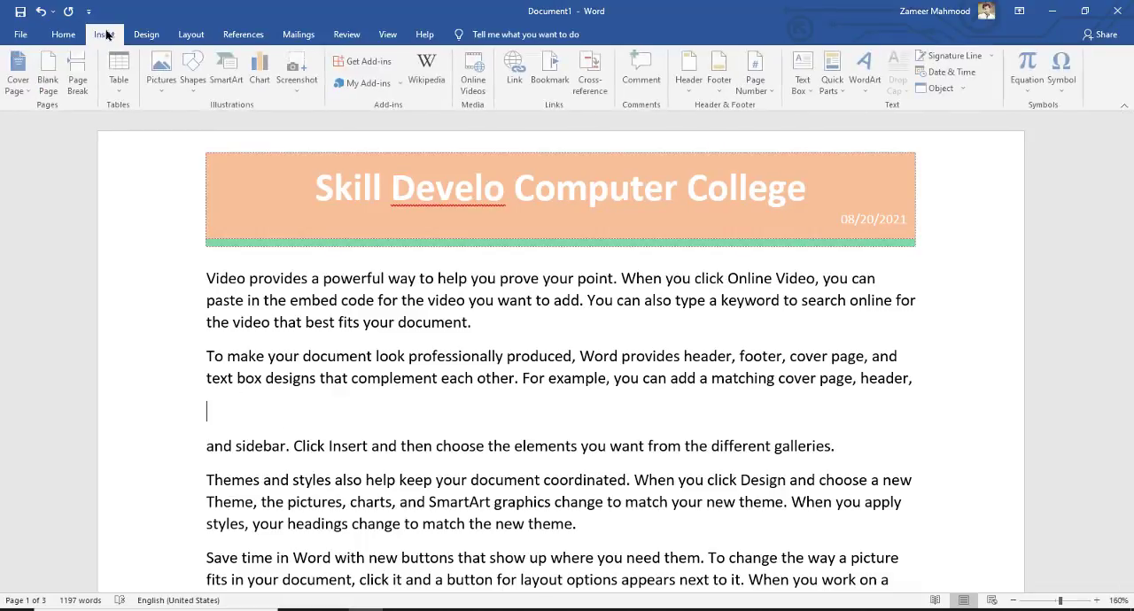
left_click(113, 83)
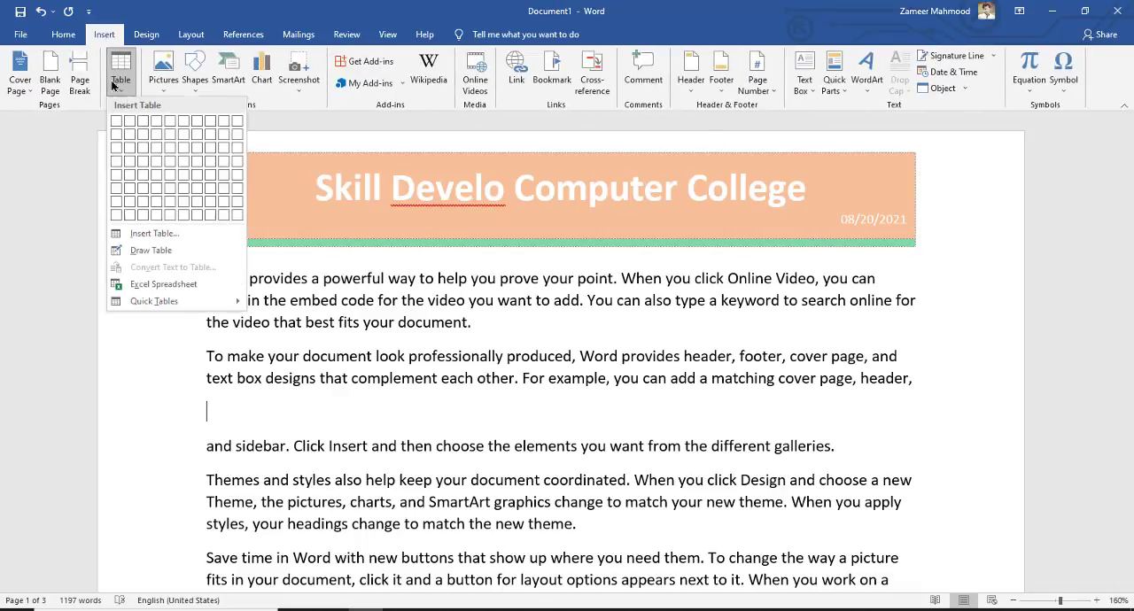
left_click(183, 148)
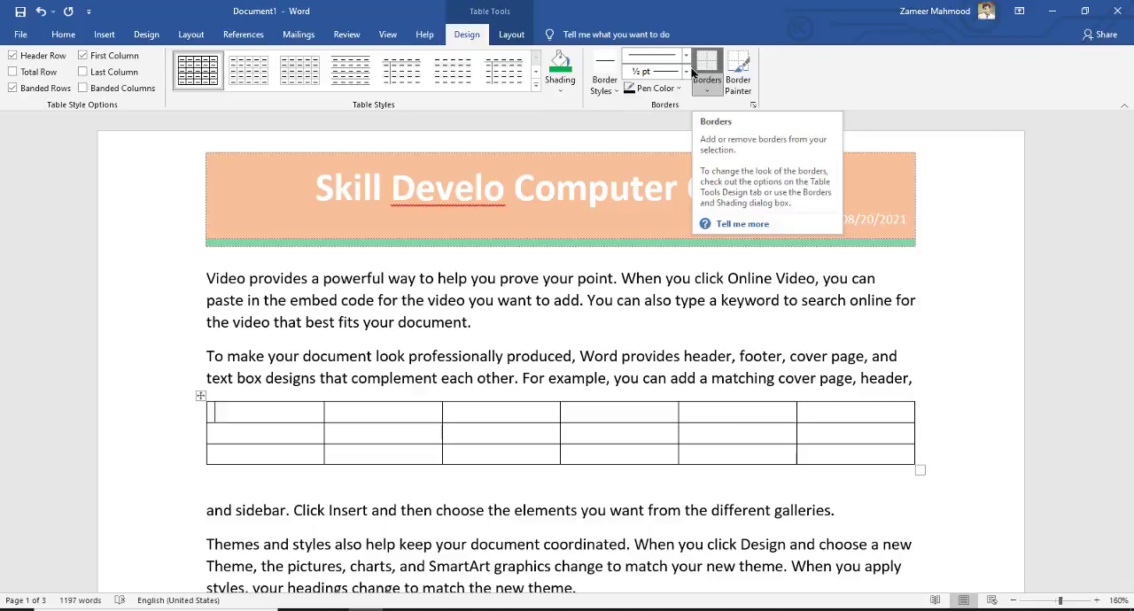
Show the new table's layout commands and trial-select the first five cells of its upper two rows
left_click(513, 35)
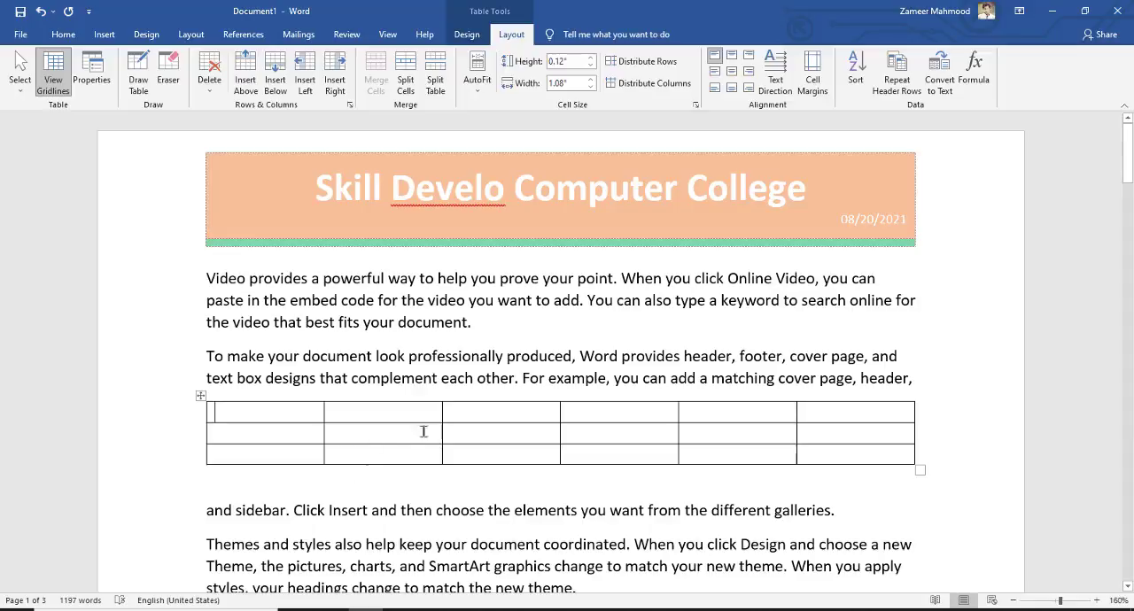
left_click_drag(443, 426, 705, 240)
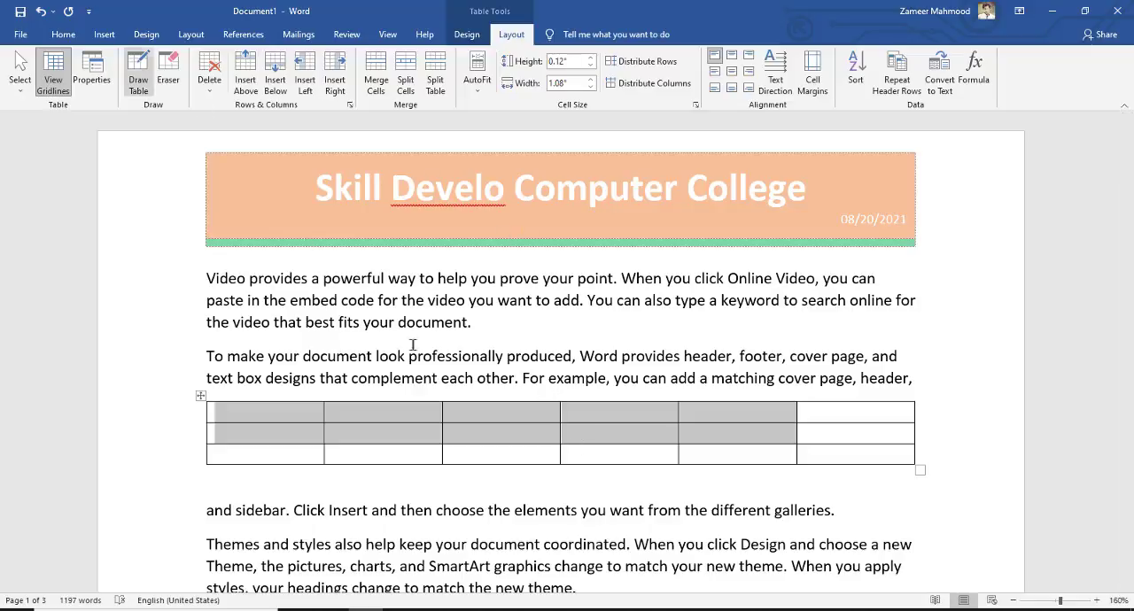
left_click(499, 435)
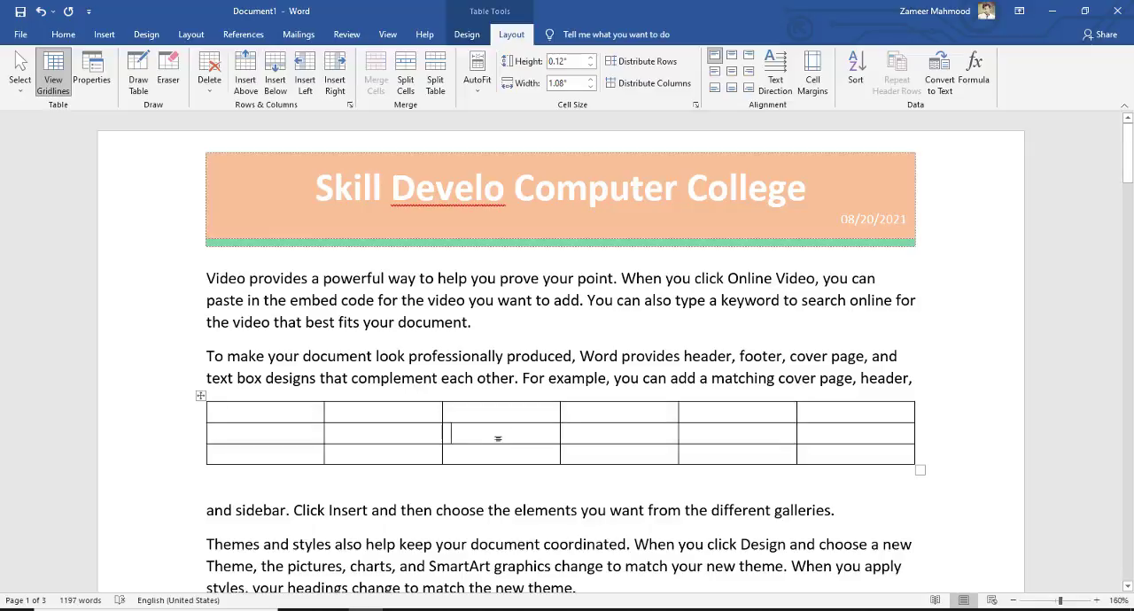
Reopen the header, review its table layout and design options, and preview shading colours on the banner without applying one
double_click(550, 229)
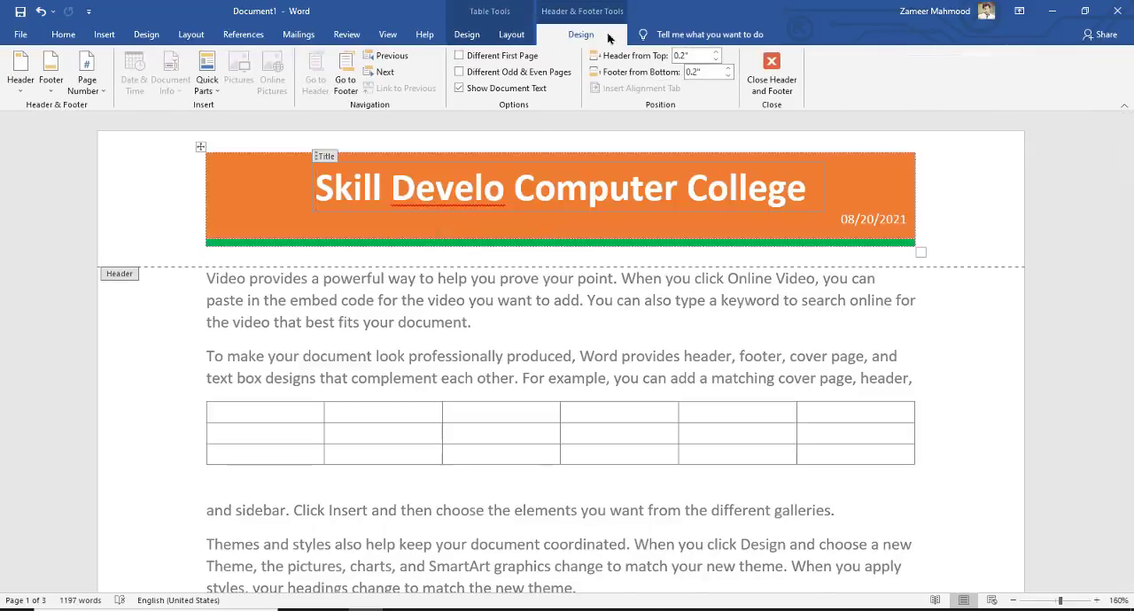
left_click(461, 35)
left_click(515, 37)
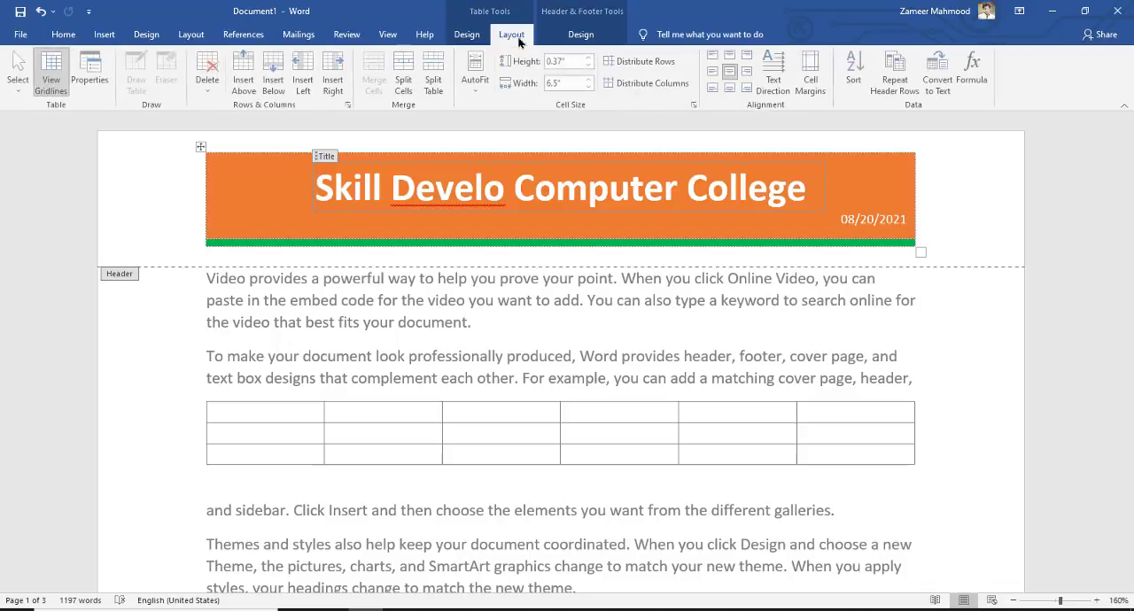
left_click(467, 39)
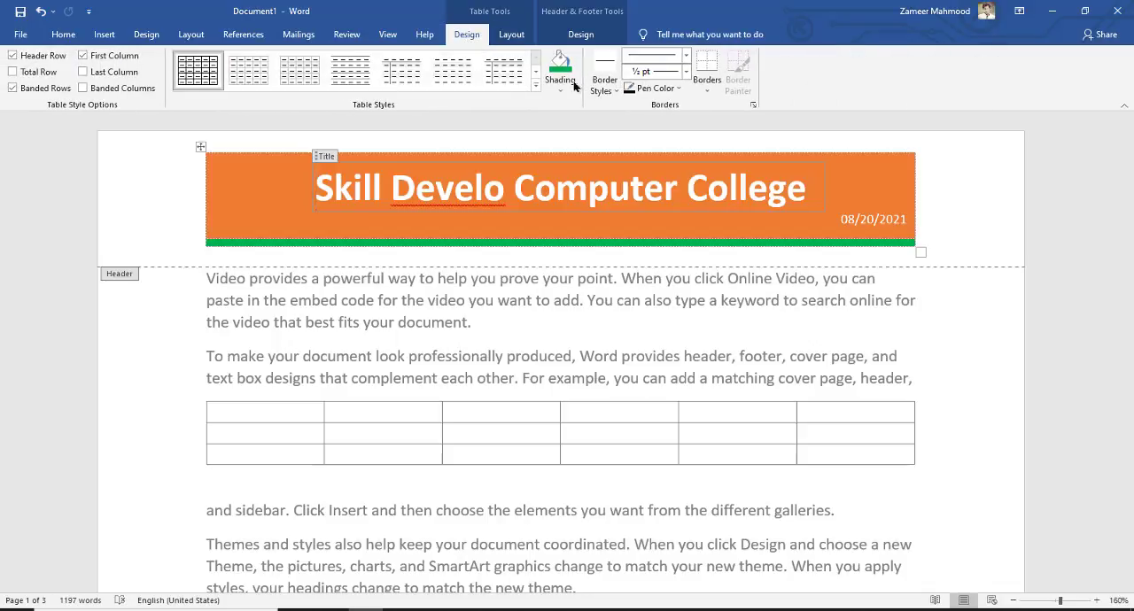
left_click(560, 85)
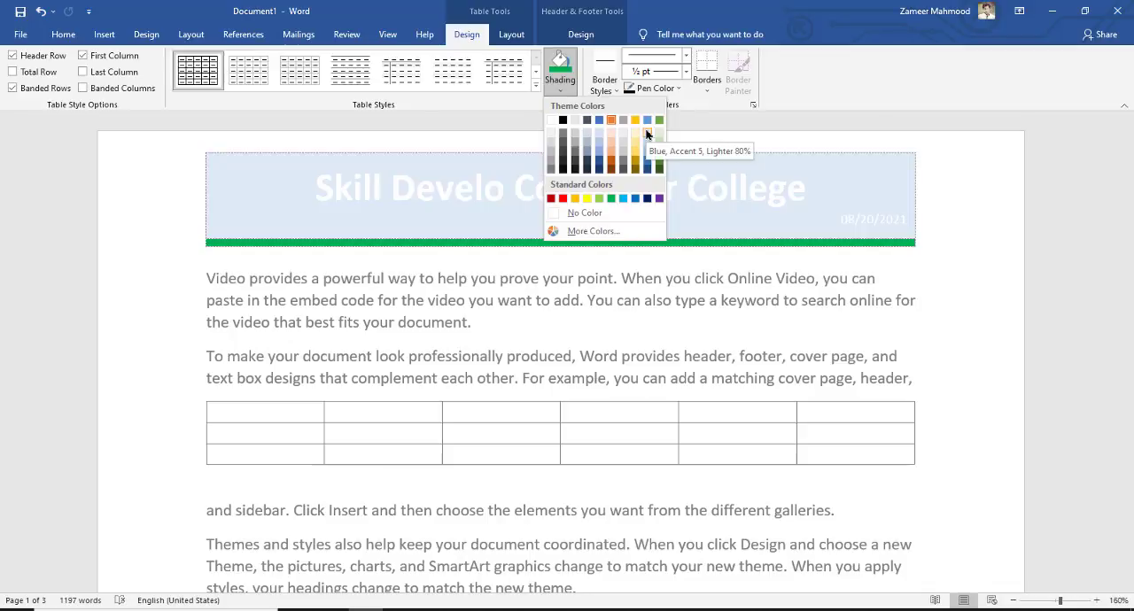
left_click(778, 122)
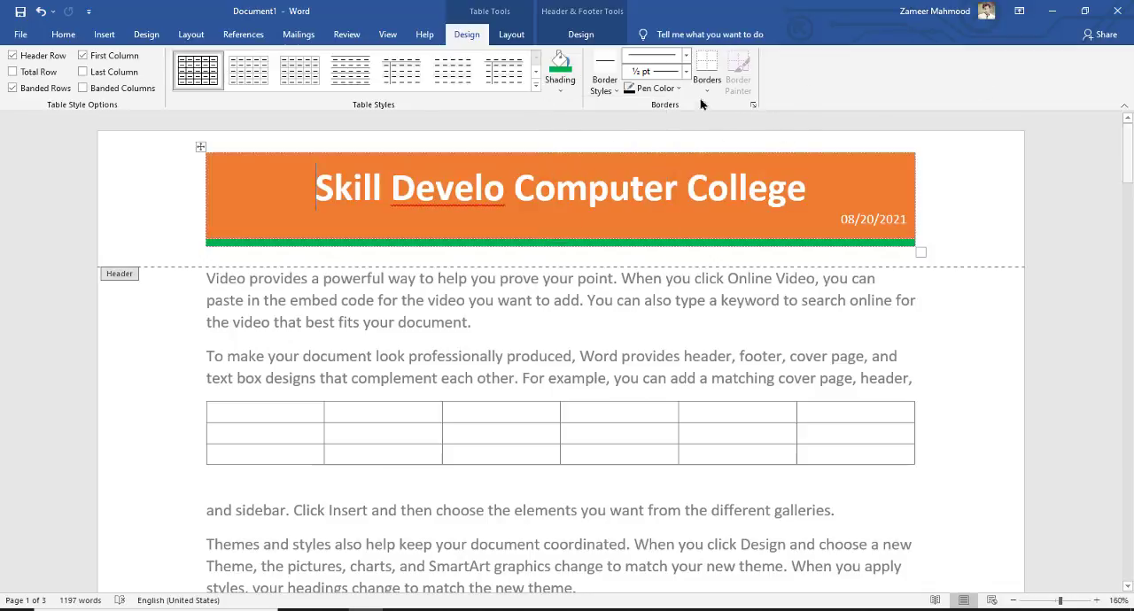
Choose the orange double-line theme border style for the header table
left_click(609, 87)
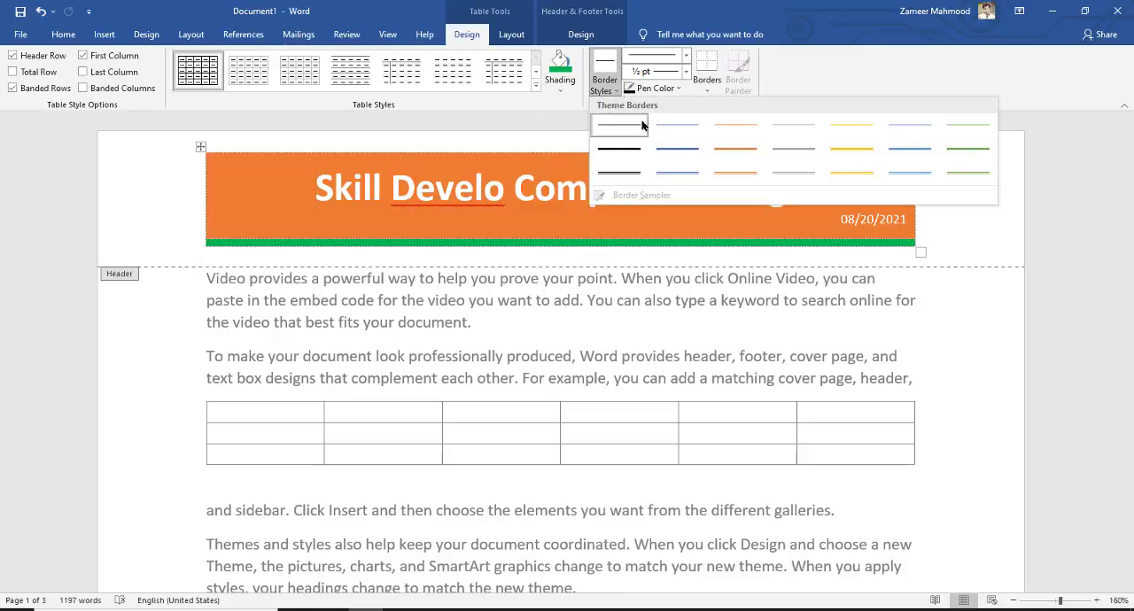
left_click(753, 181)
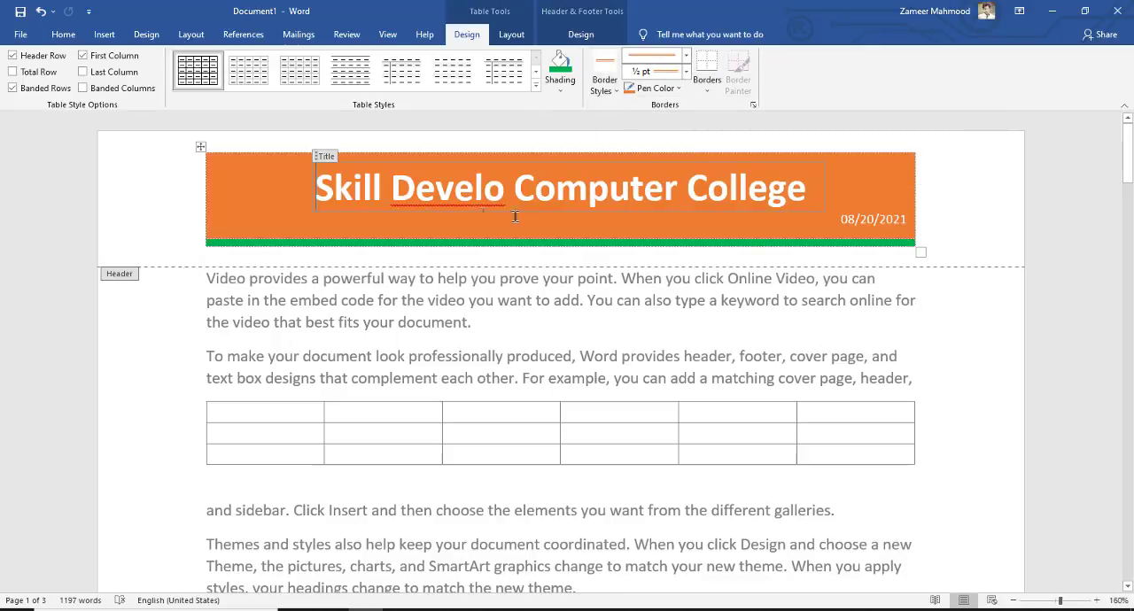
Set the header table's border pen to a 1½ pt line weight and yellow colour
left_click(686, 71)
left_click(664, 148)
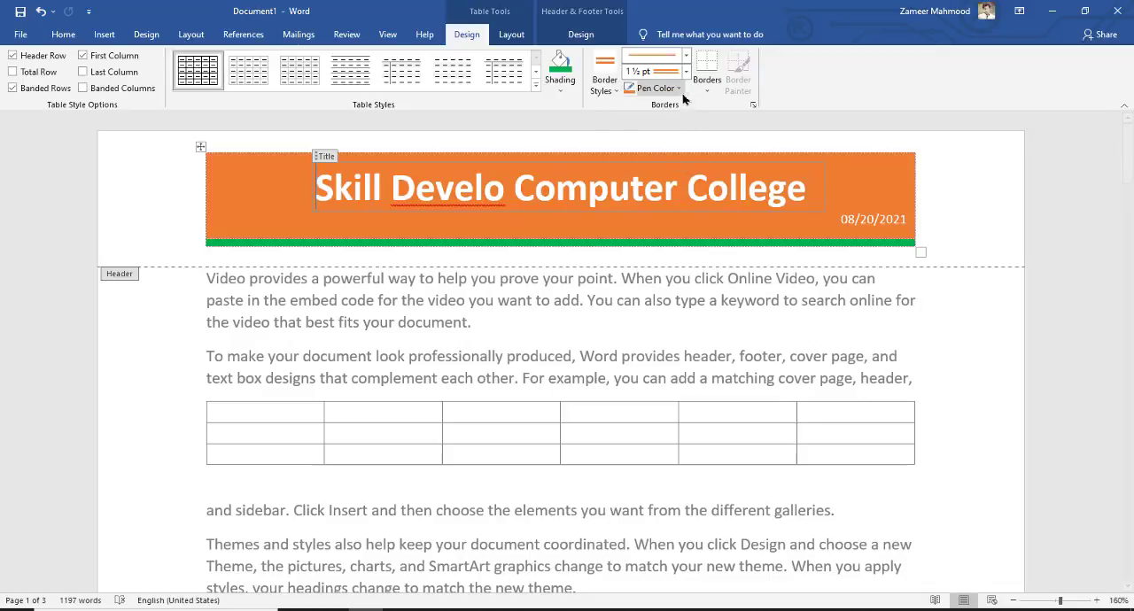
left_click(657, 87)
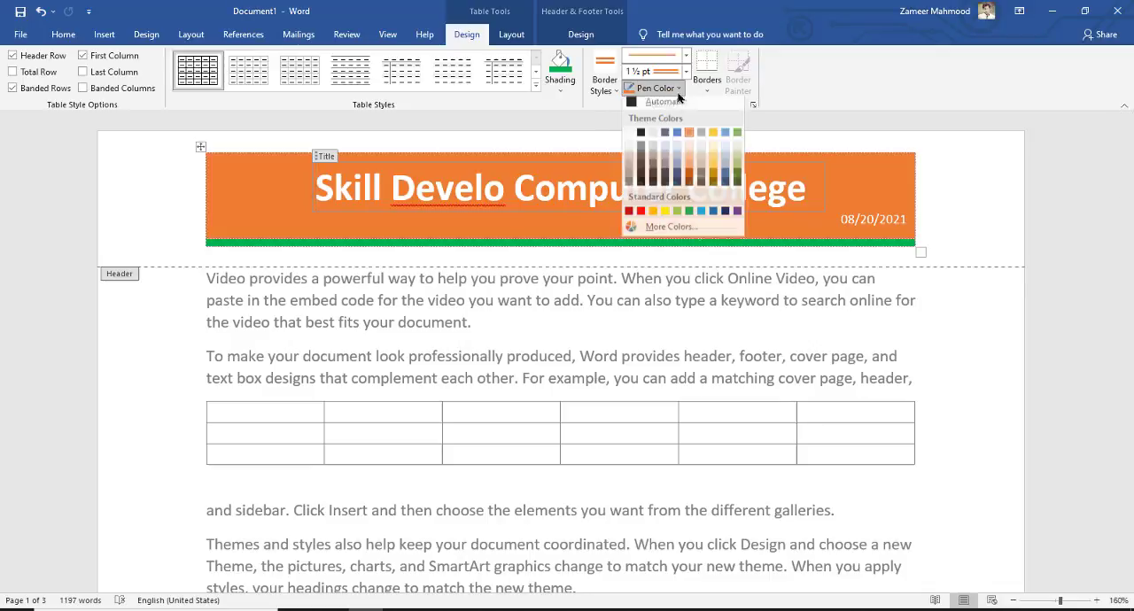
left_click(666, 216)
left_click(917, 159)
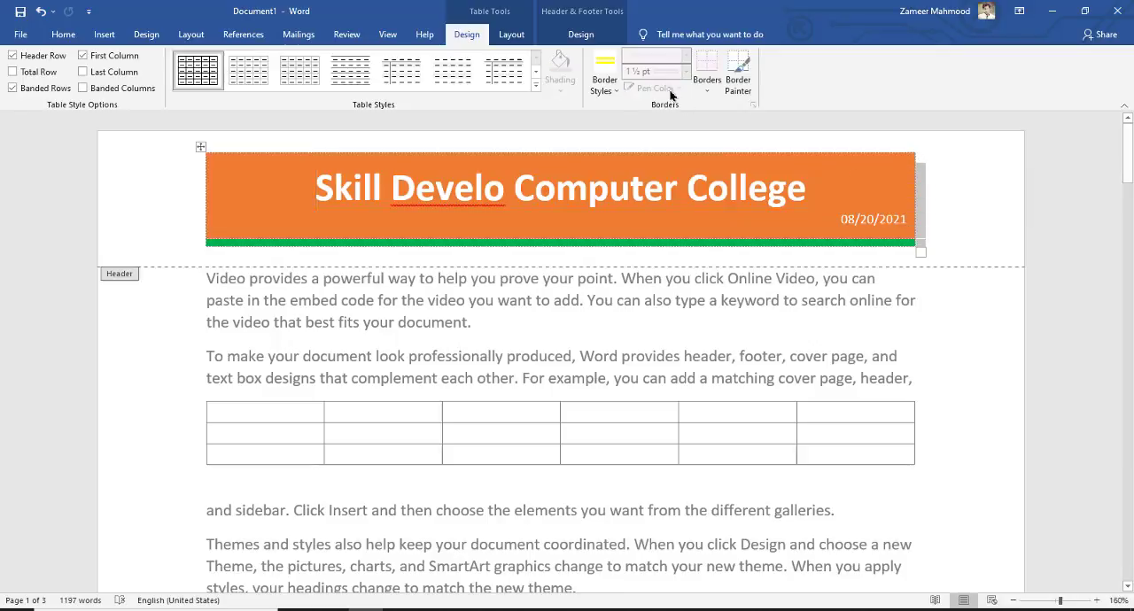
Choose a blue single-line border style, paint it on the banner's right edge and above the green strip, and return to the body text
left_click(605, 84)
left_click(922, 171)
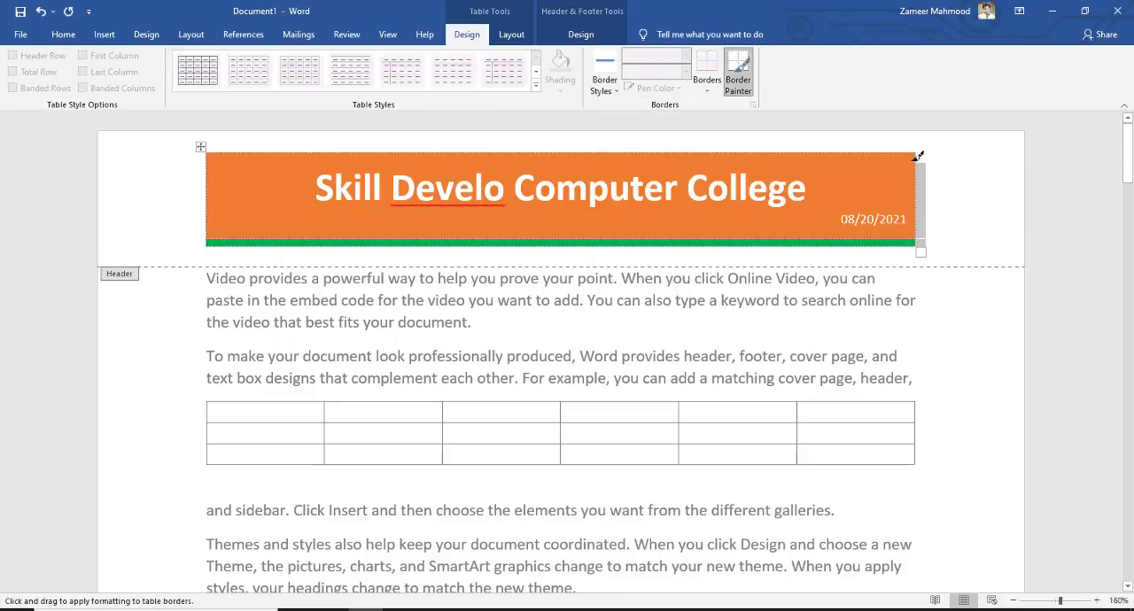
left_click_drag(920, 158, 915, 239)
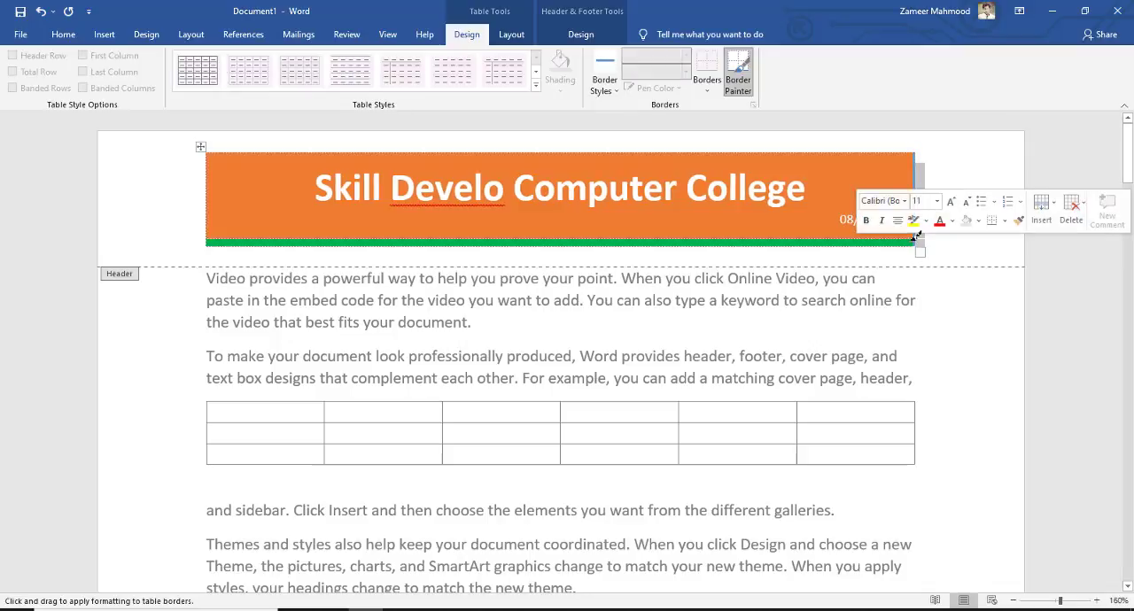
left_click_drag(225, 237, 753, 243)
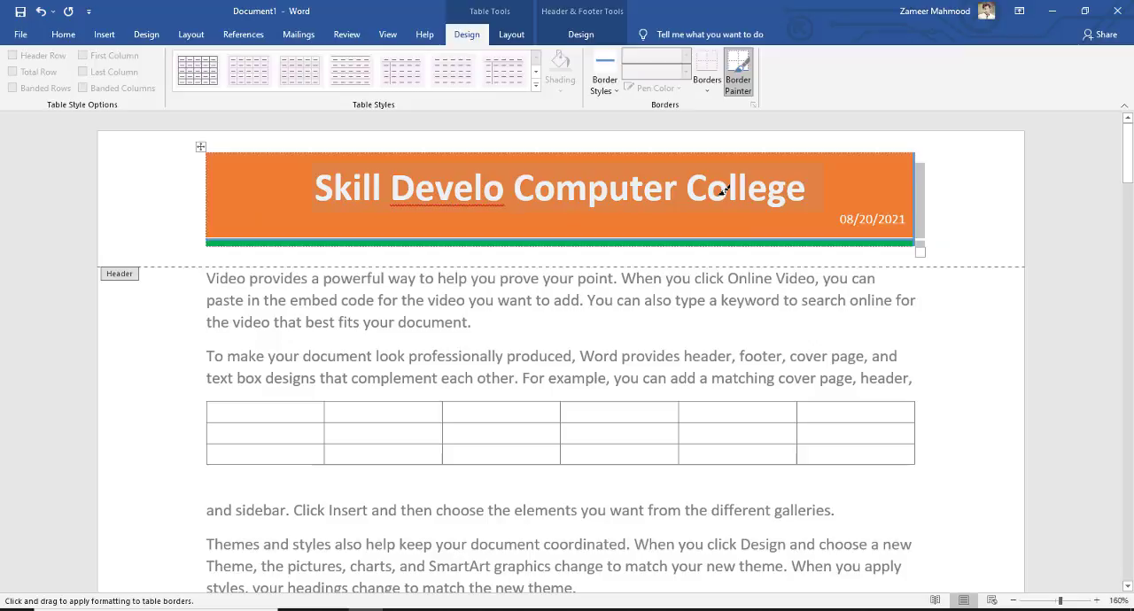
left_click(509, 37)
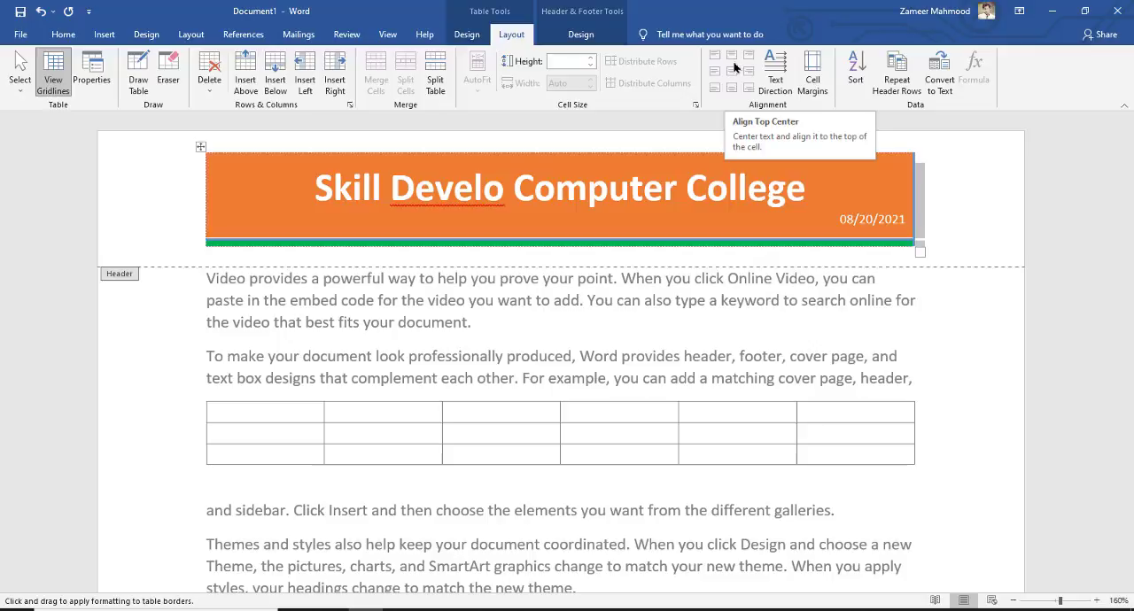
double_click(646, 302)
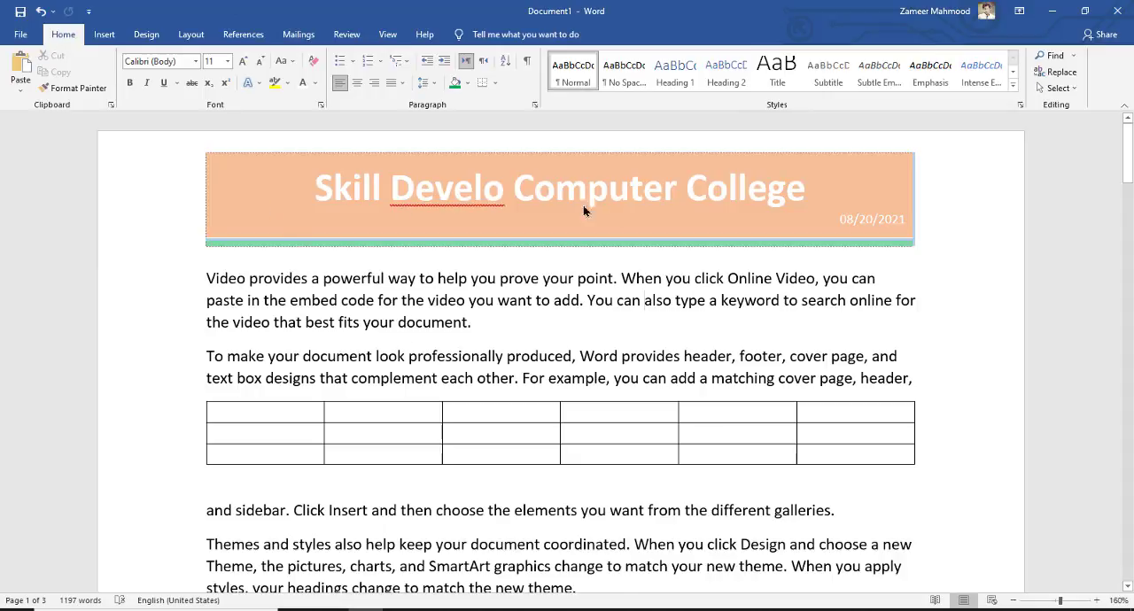
Try the Plain Number 2 page number at the top of the page and undo it
left_click(105, 35)
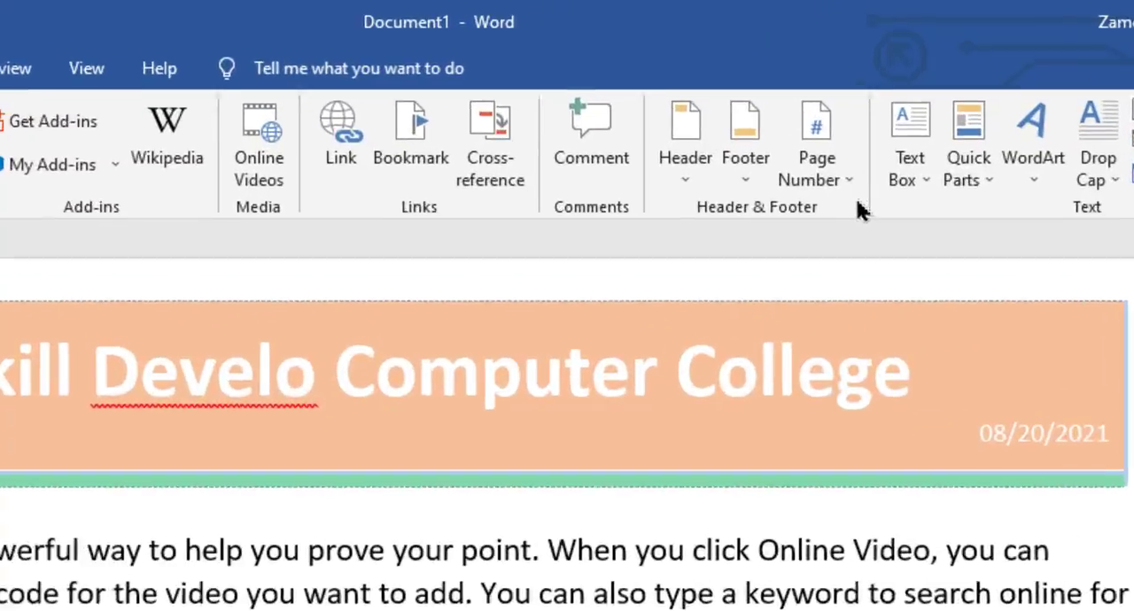
left_click(773, 88)
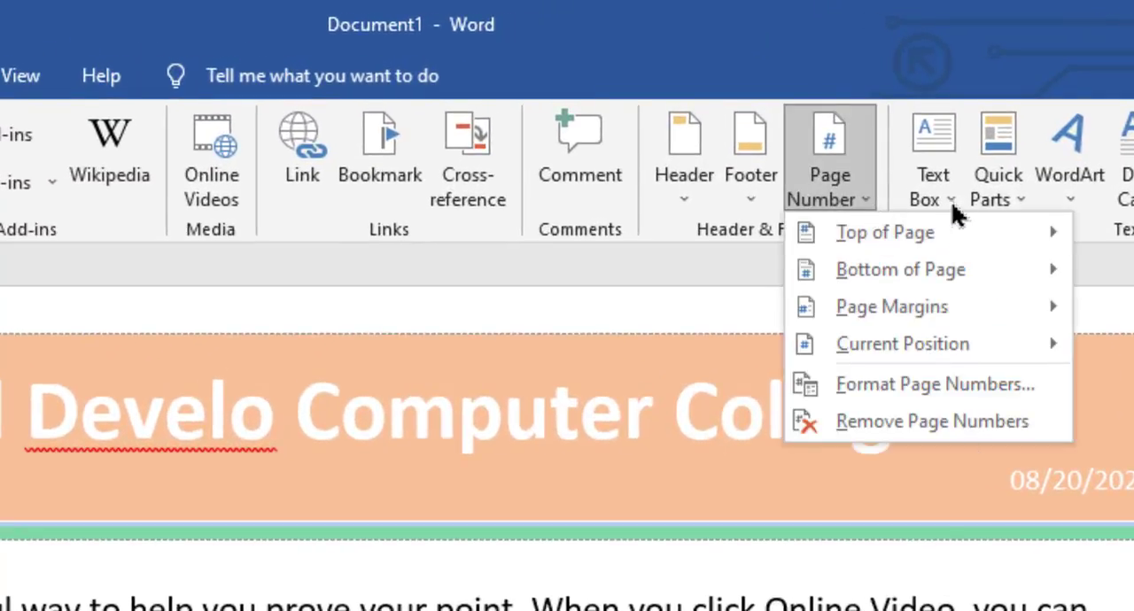
mouse_move(847, 236)
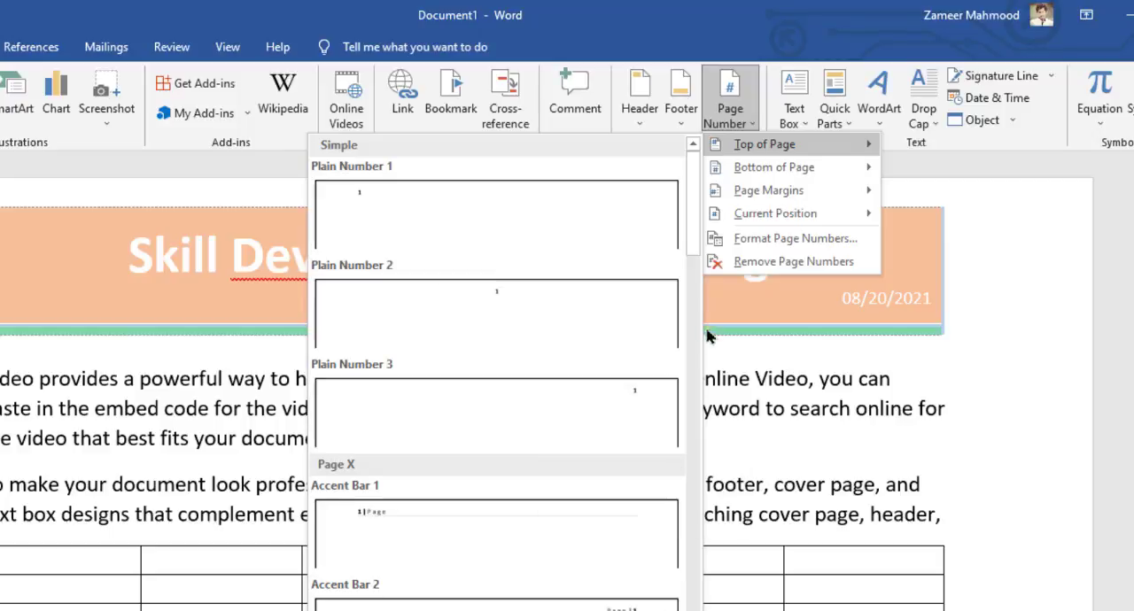
left_click_drag(694, 222, 686, 253)
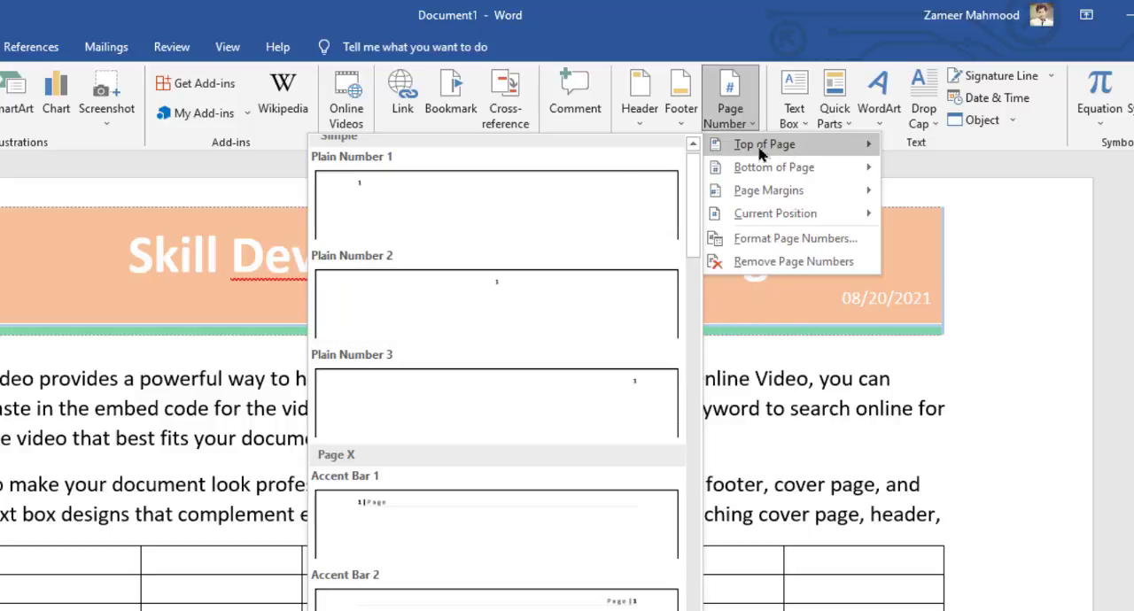
left_click(549, 301)
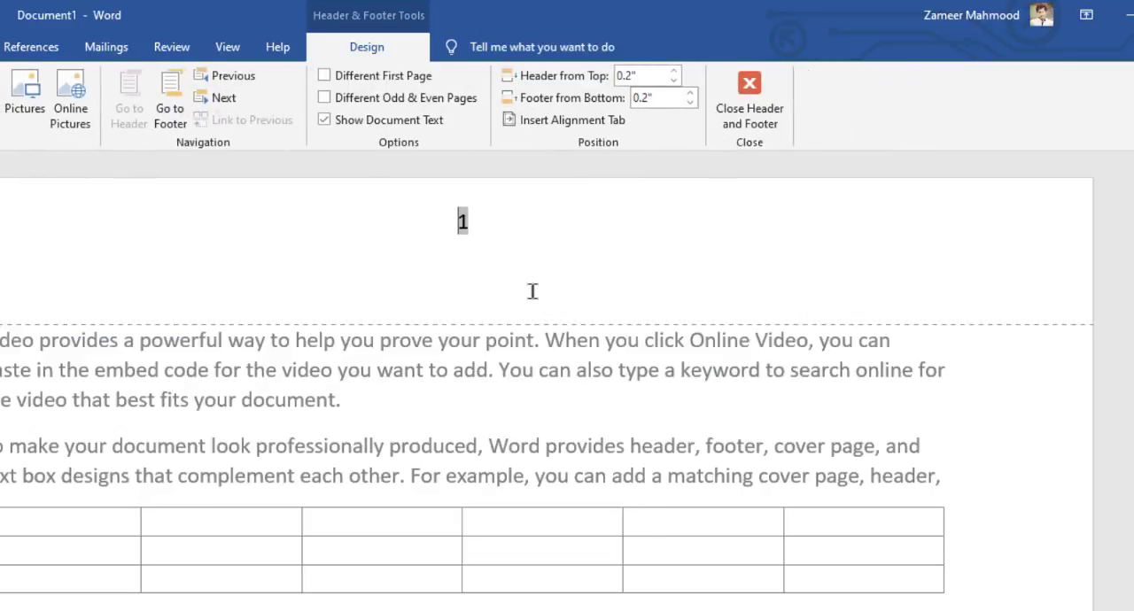
key("ctrl+z")
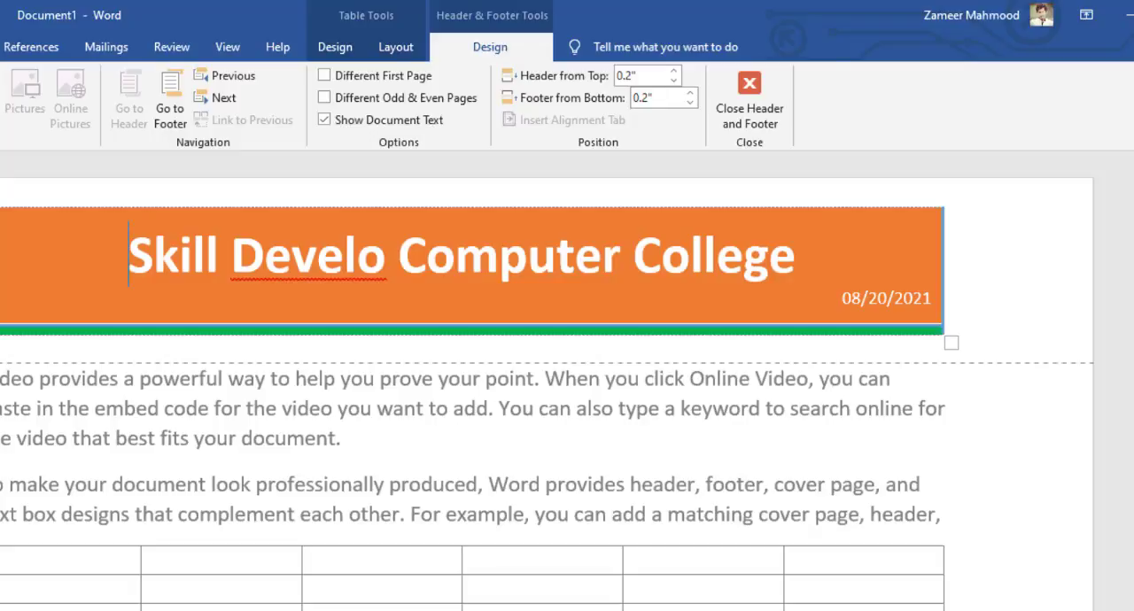
Browse the page number positions and insert the Mosaic page number at the current position, before the header title
left_click(750, 131)
mouse_move(791, 177)
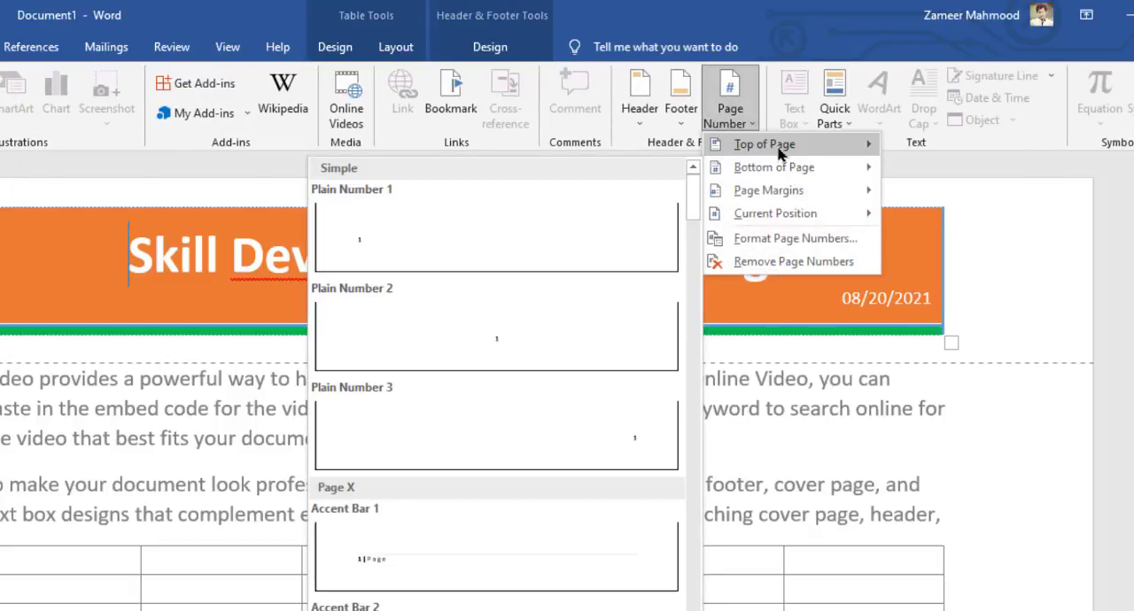
mouse_move(780, 152)
mouse_move(742, 177)
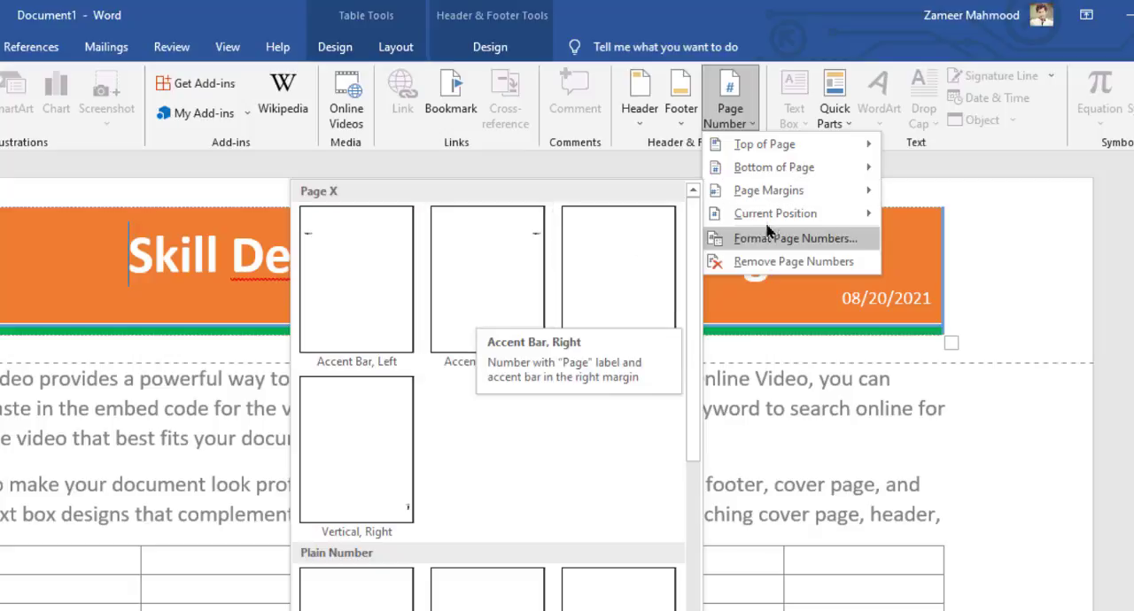
mouse_move(745, 219)
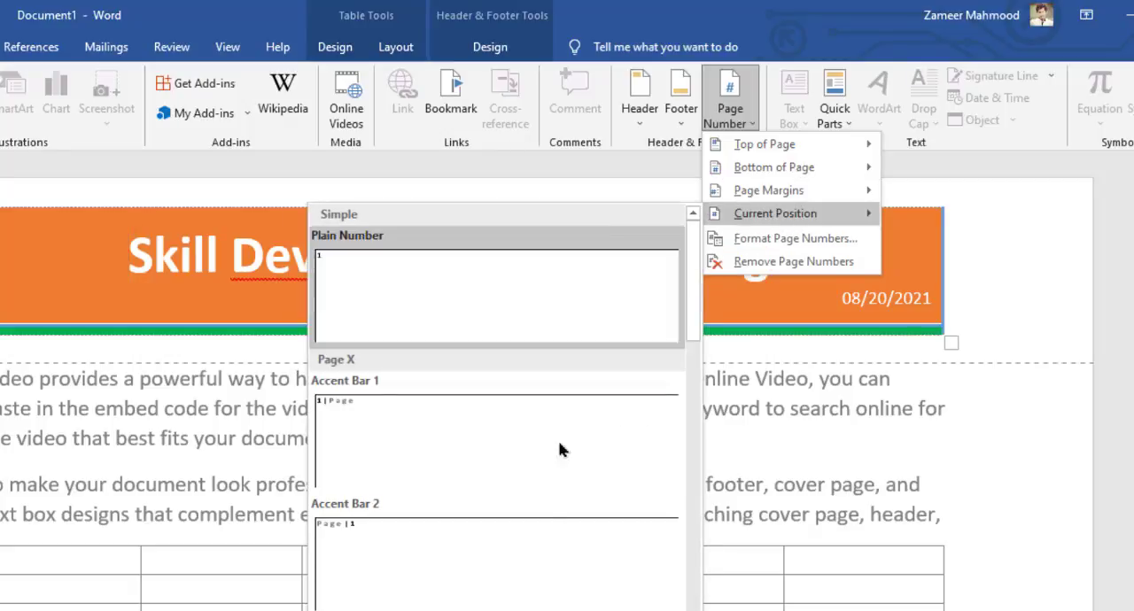
scroll(439, 390, "down", 5)
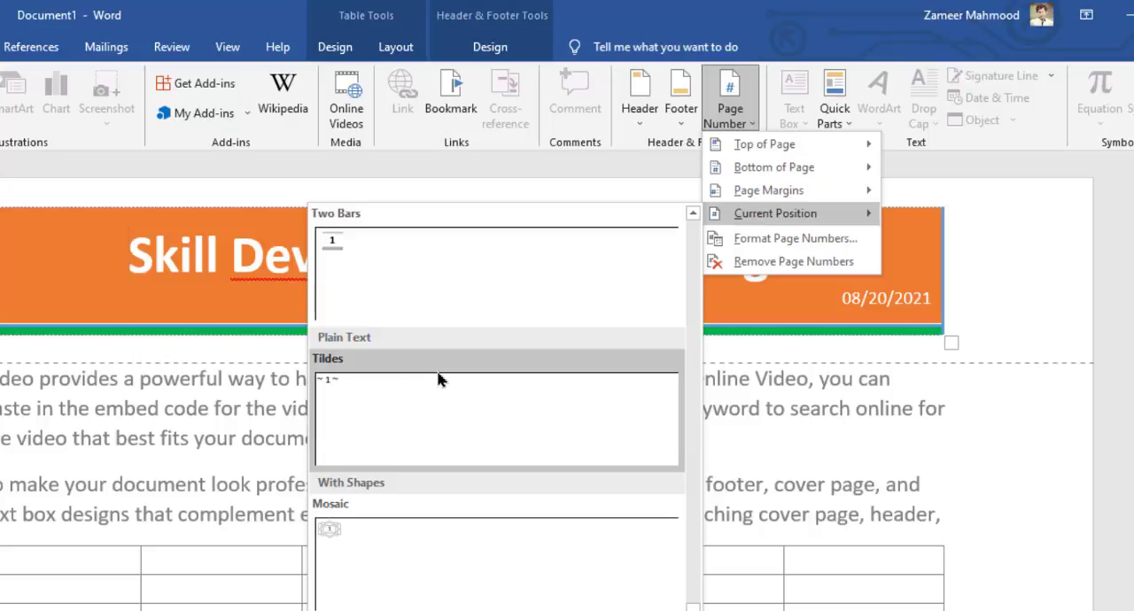
left_click(405, 547)
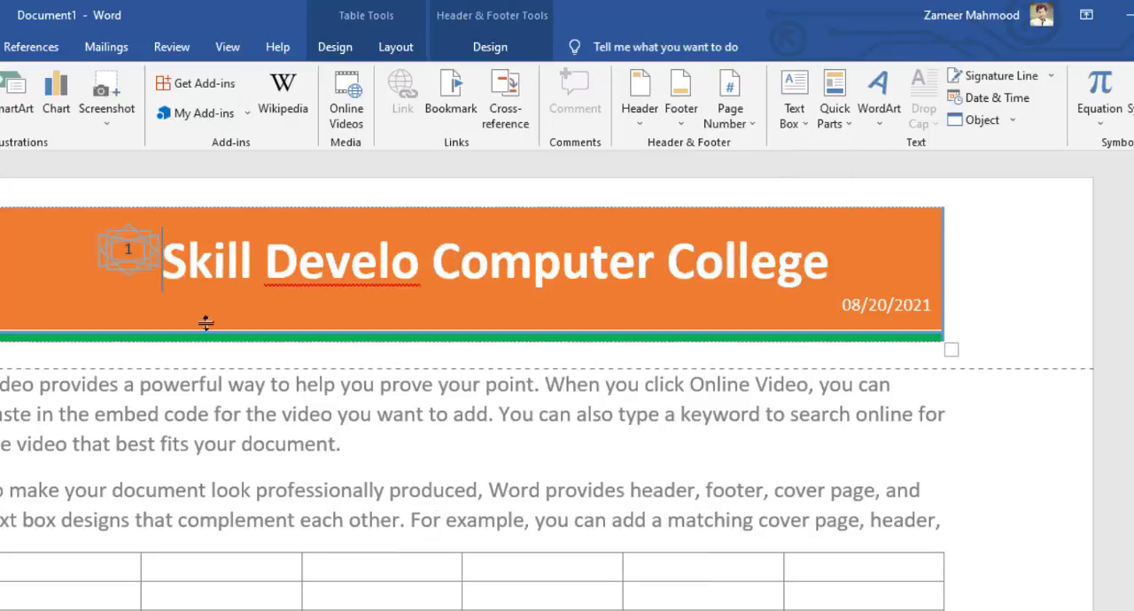
Select the Mosaic page number shape in the banner, try a blue shape fill on it, and undo the fill
left_click(113, 243)
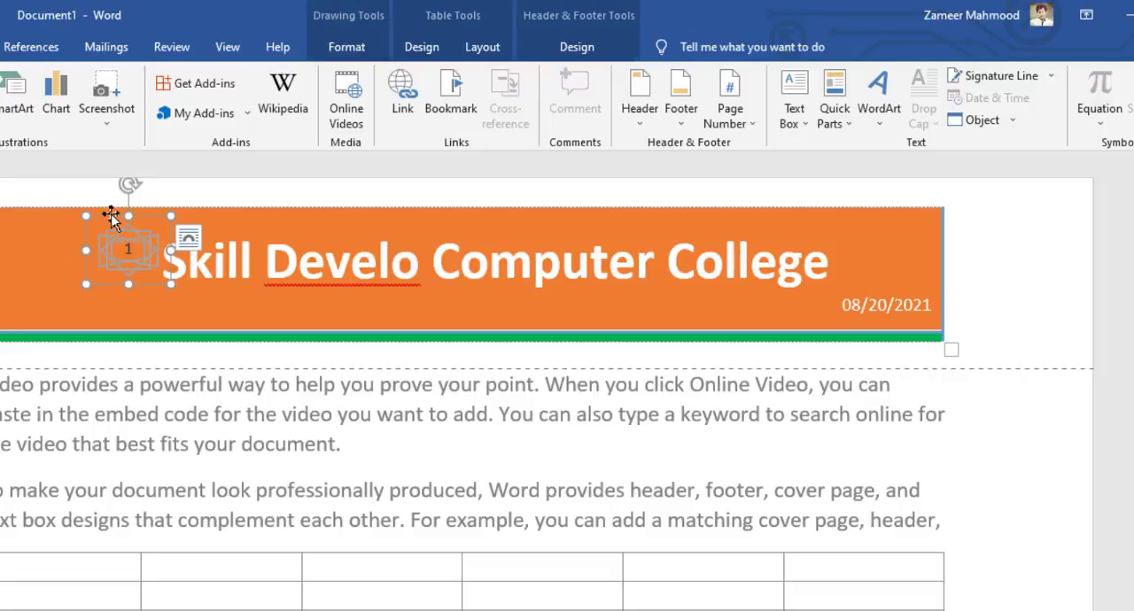
left_click(73, 279)
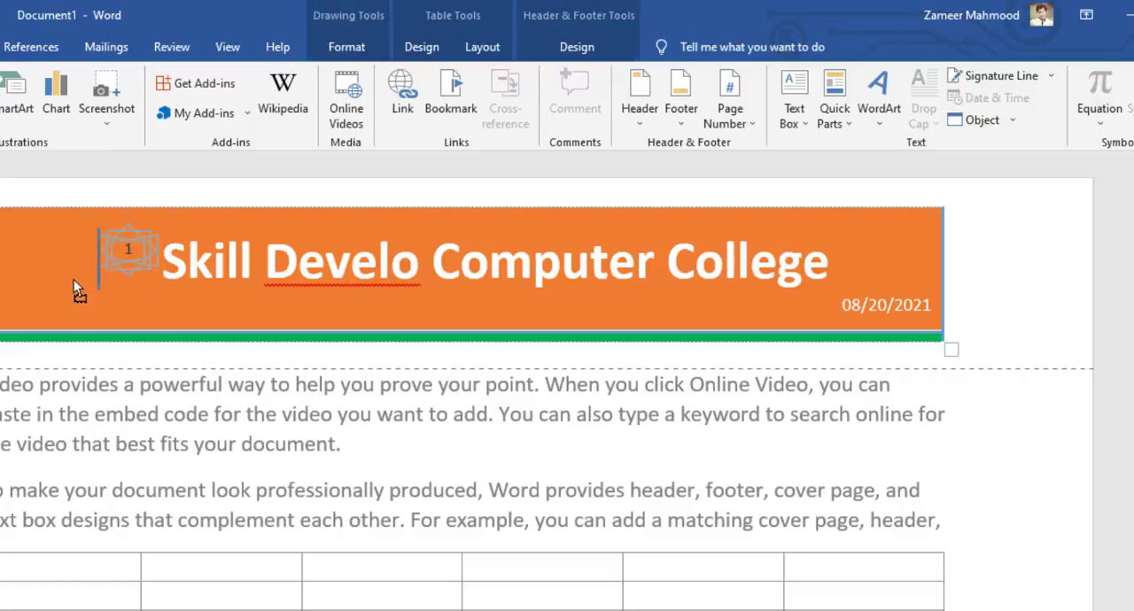
left_click(151, 275)
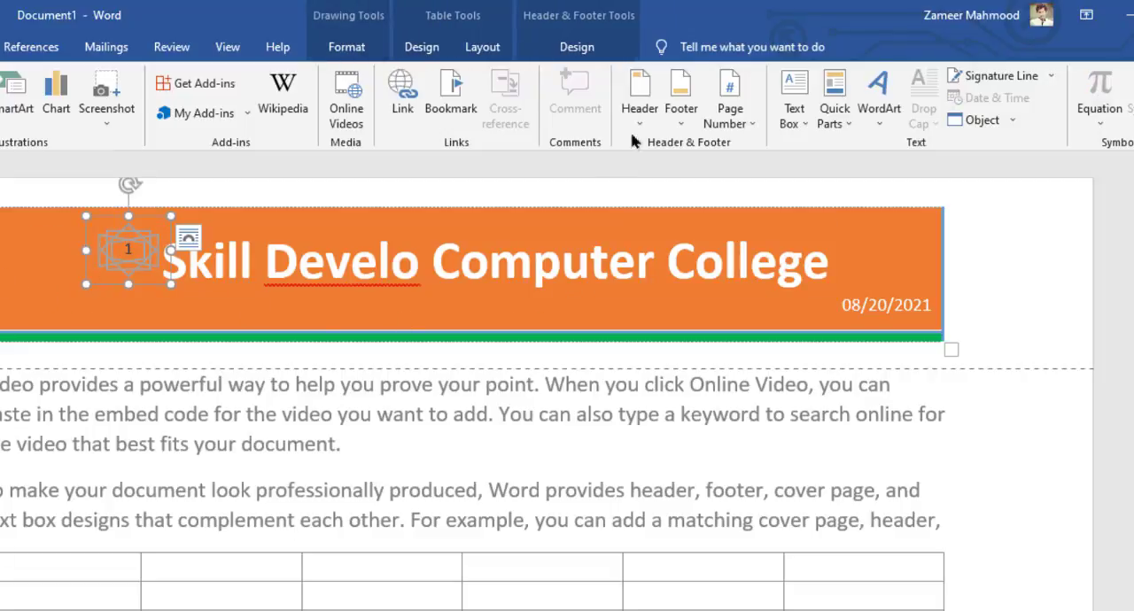
left_click(577, 47)
left_click(482, 47)
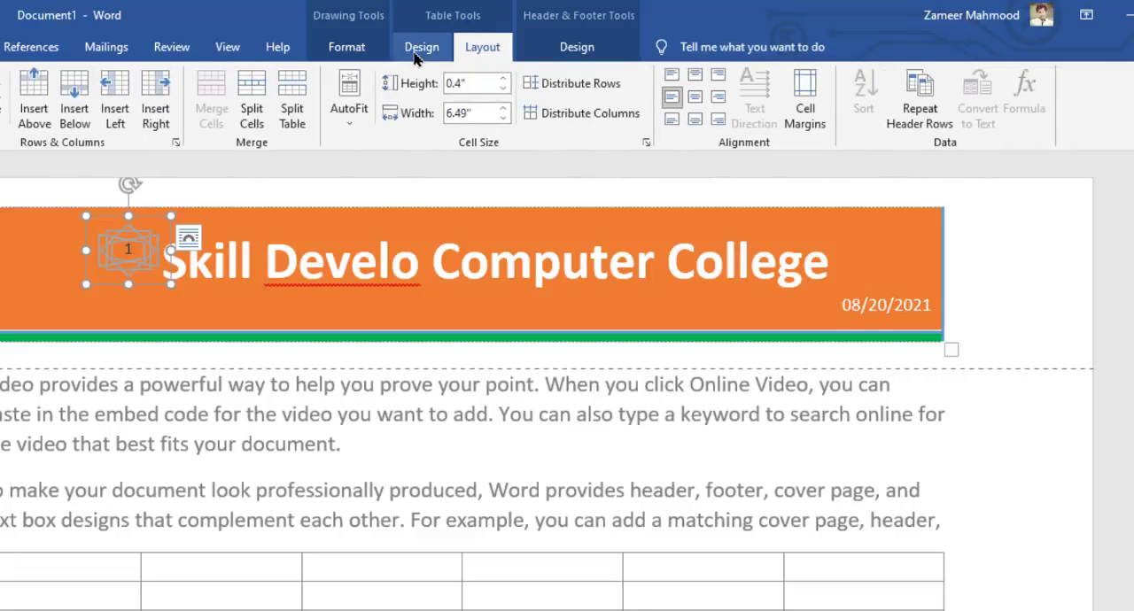
left_click(416, 51)
left_click(347, 49)
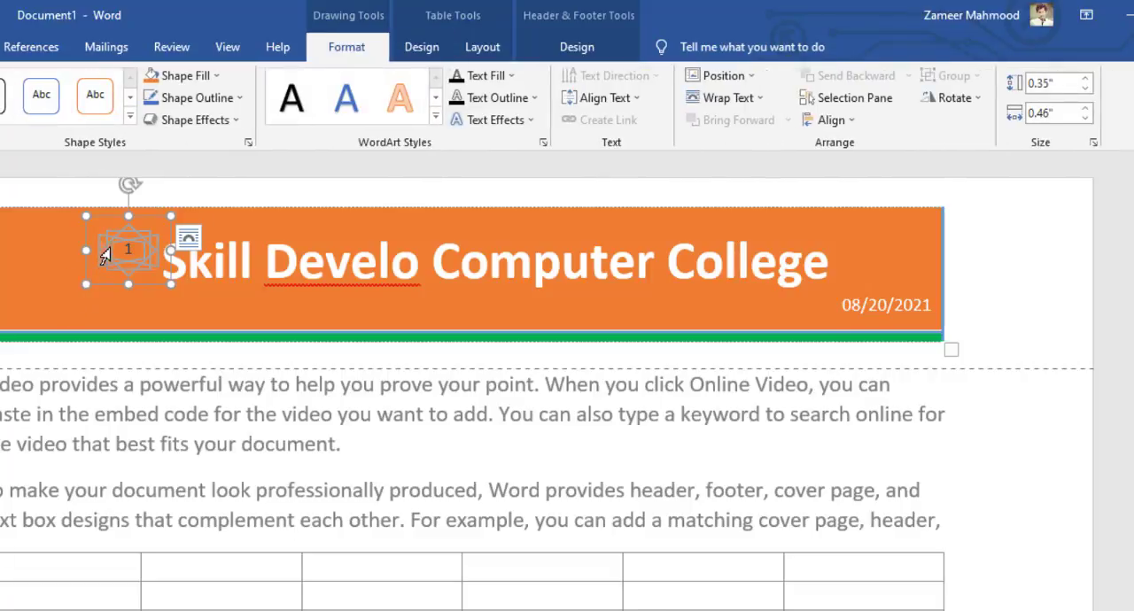
left_click(185, 75)
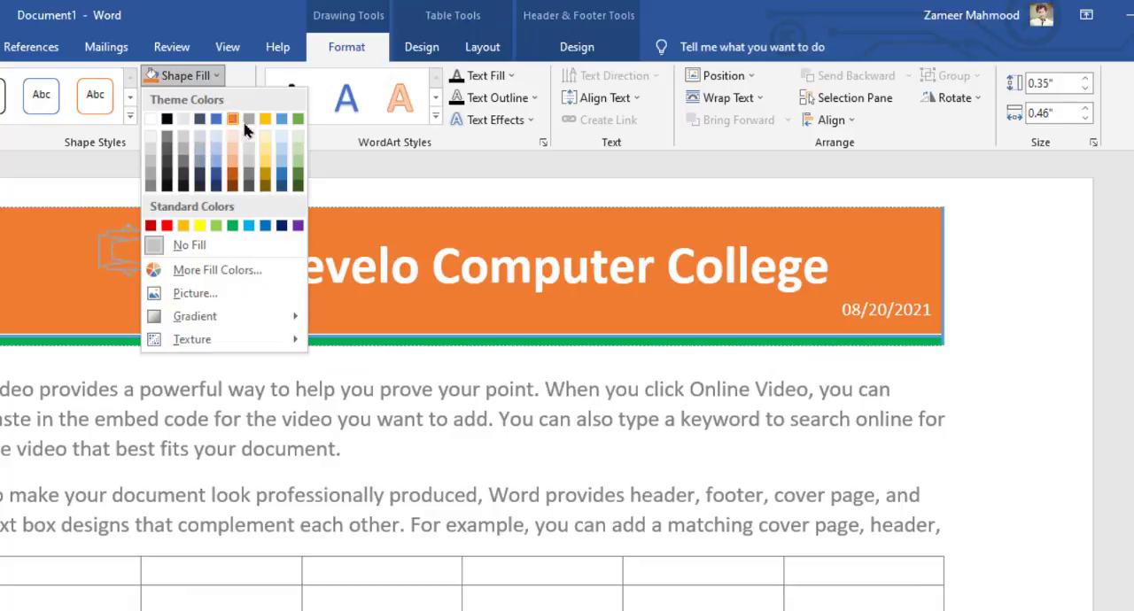
left_click(216, 120)
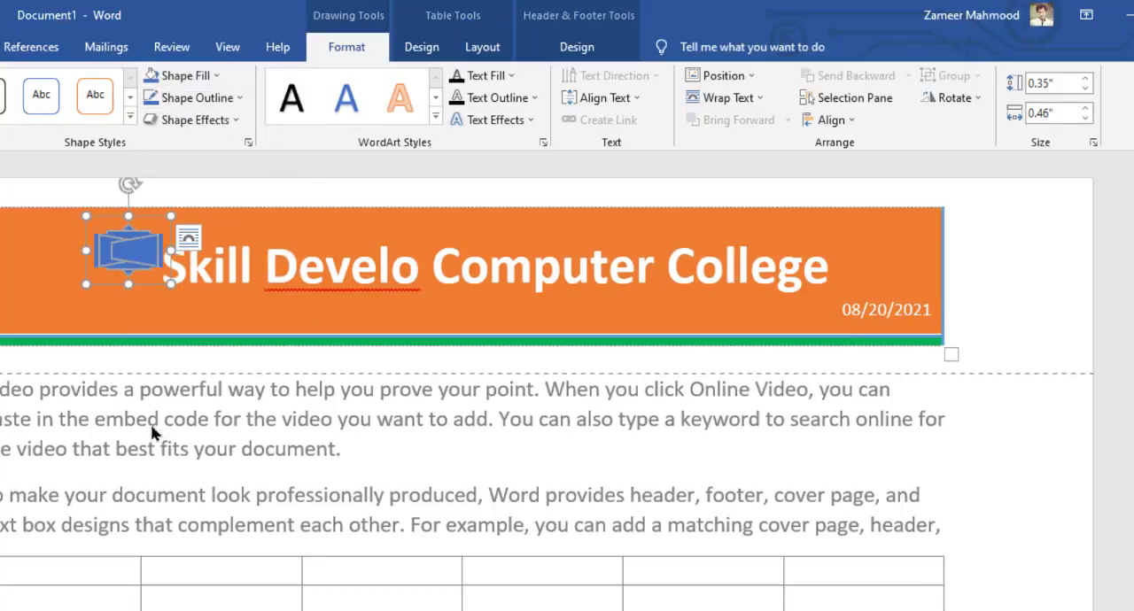
key("ctrl+z")
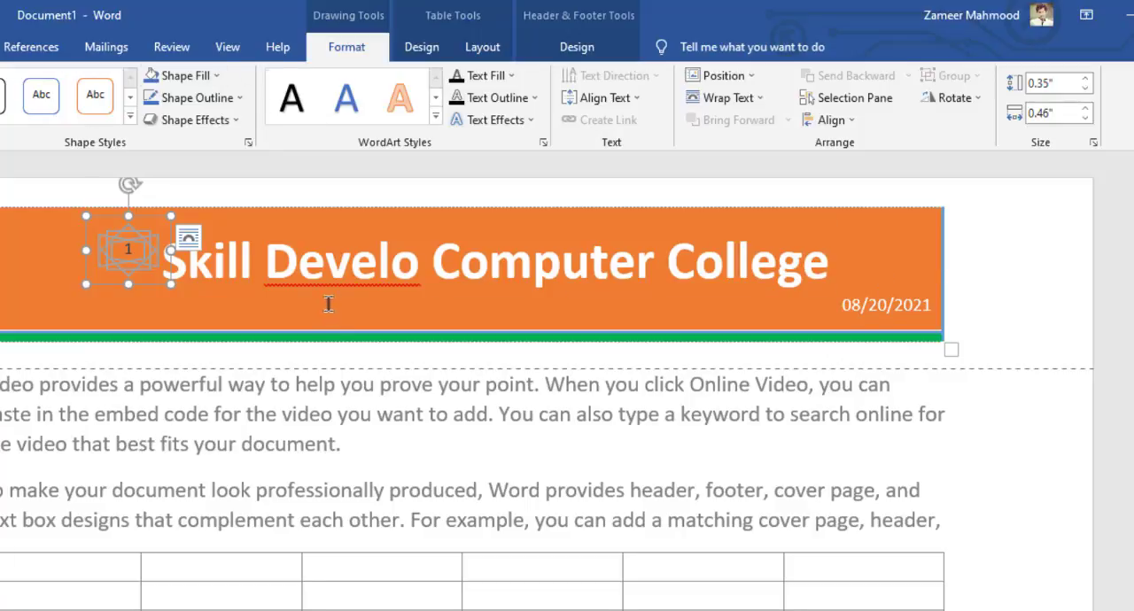
Enlarge the Mosaic page number shape to 0.36" high and 0.47" wide, and remove it from the header
mouse_move(82, 284)
left_mouse_down()
mouse_move(35, 304)
mouse_move(83, 286)
left_mouse_up()
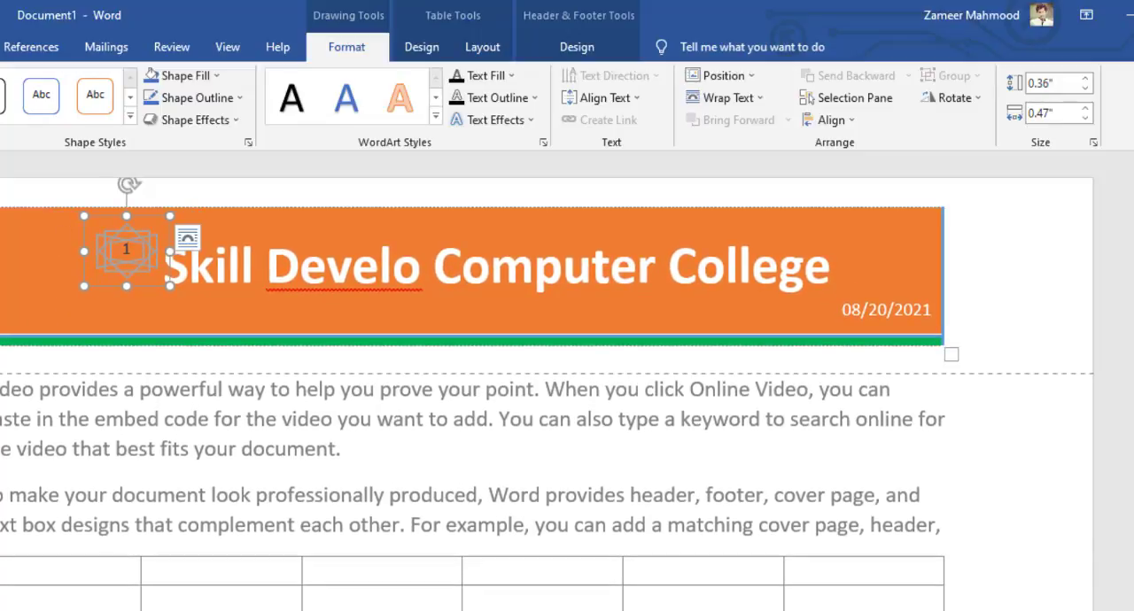
left_click(0, 47)
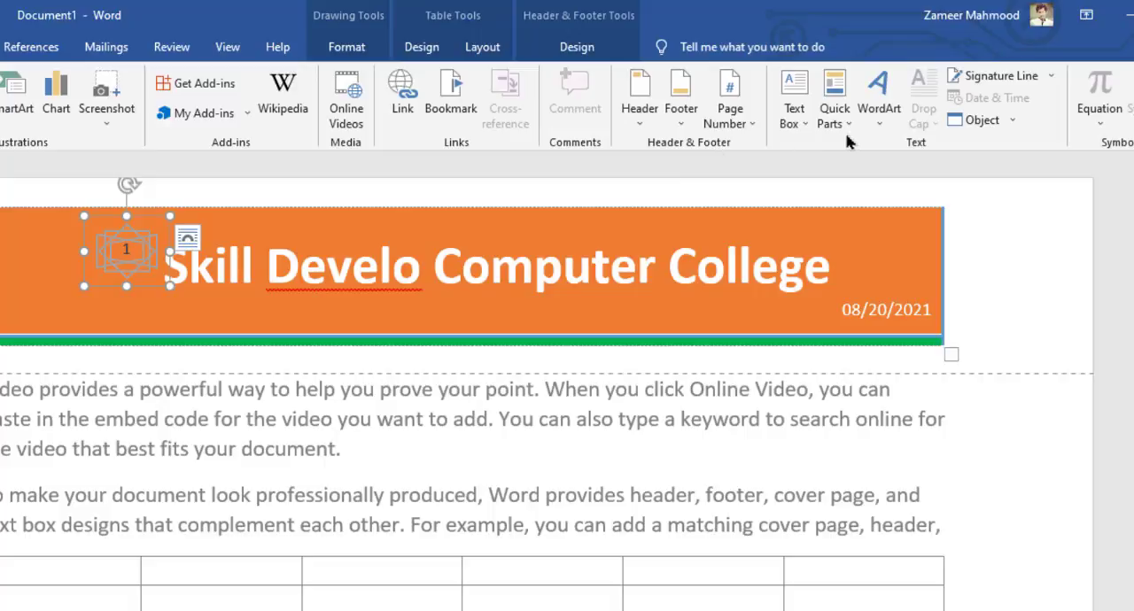
left_click(730, 117)
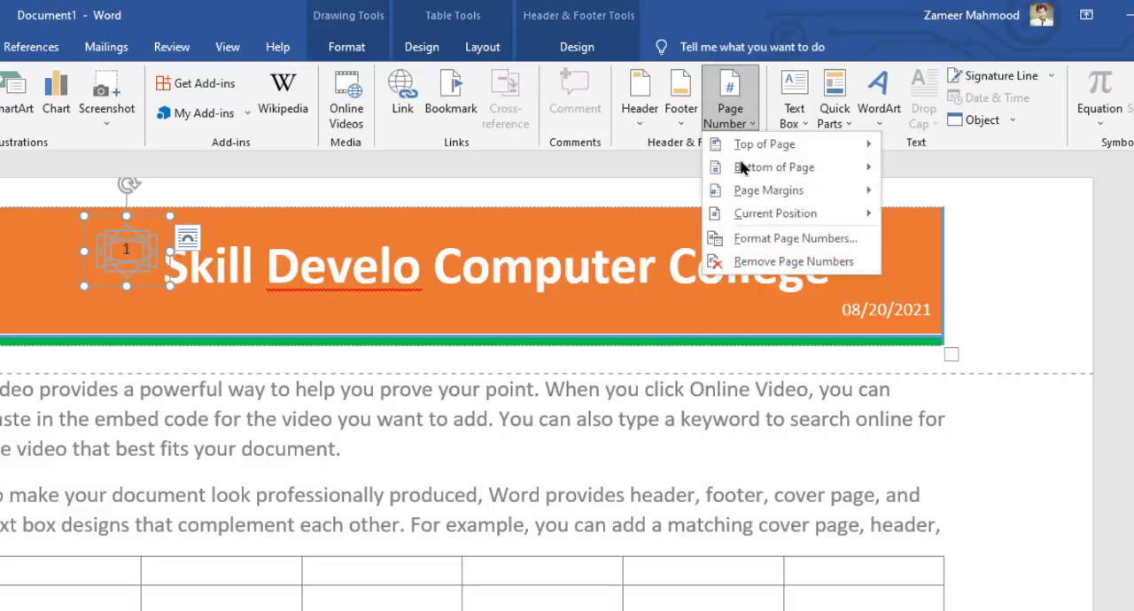
left_click(791, 262)
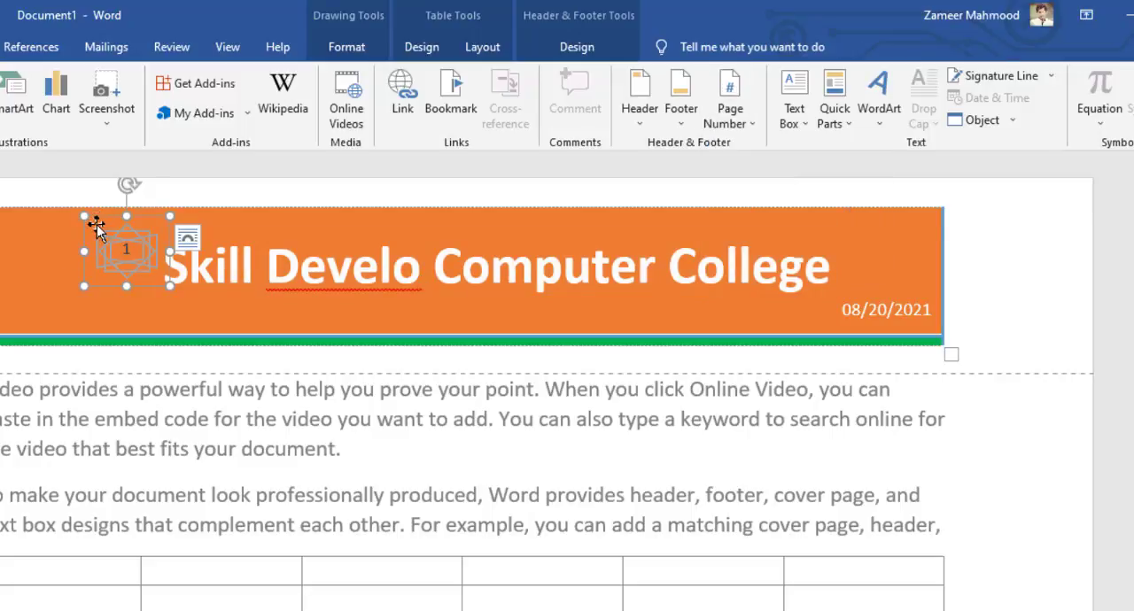
key("Delete")
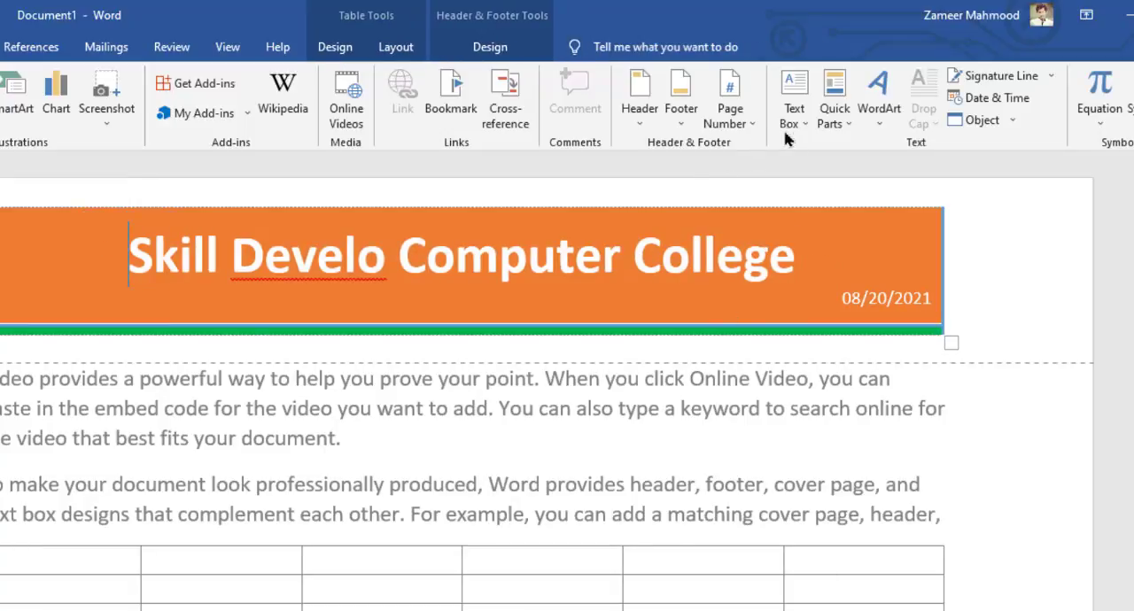
Return to the document body and delete the empty table below the second paragraph
scroll(776, 448, "down", 3)
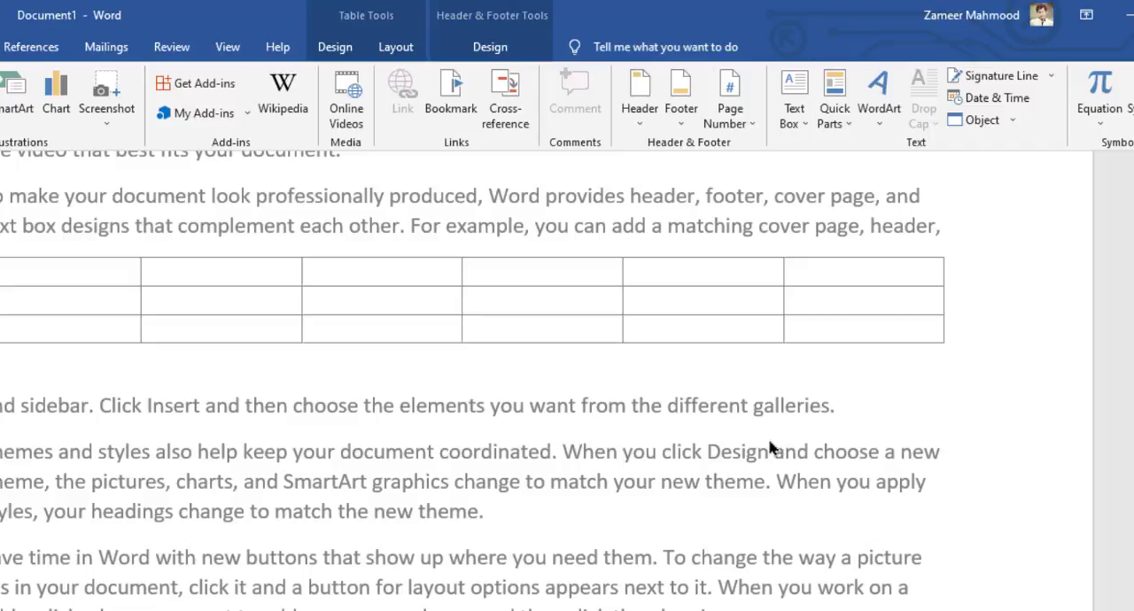
double_click(796, 383)
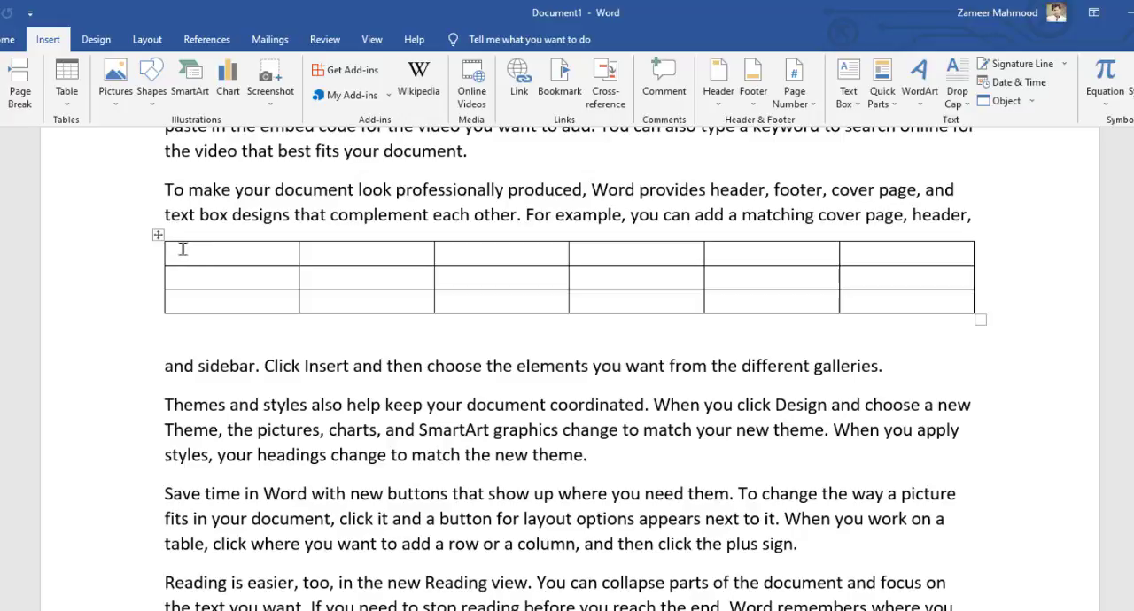
left_click(182, 249)
left_click(158, 235)
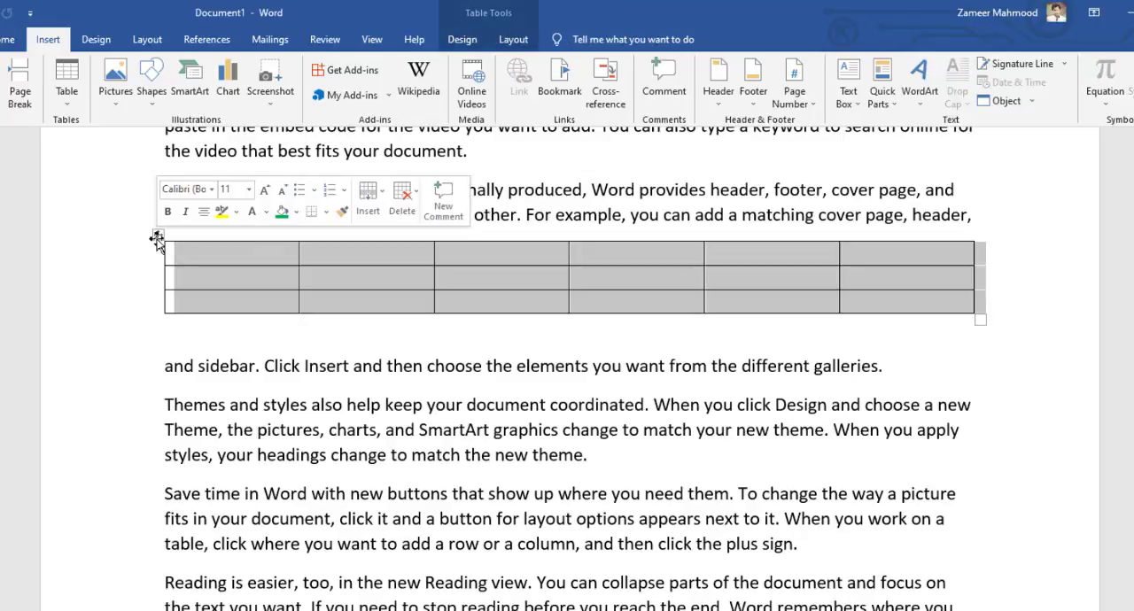
key("BackSpace")
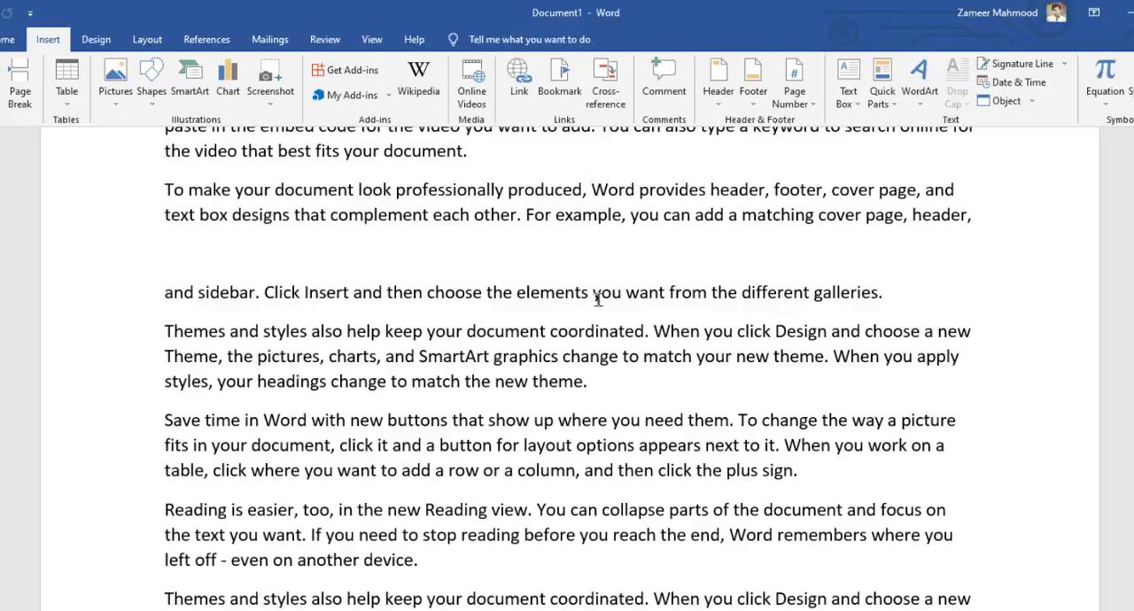
Insert a Simple Text Box, place it right of the second paragraph, and resize it to 1.83" high and 1.87" wide
left_click(858, 112)
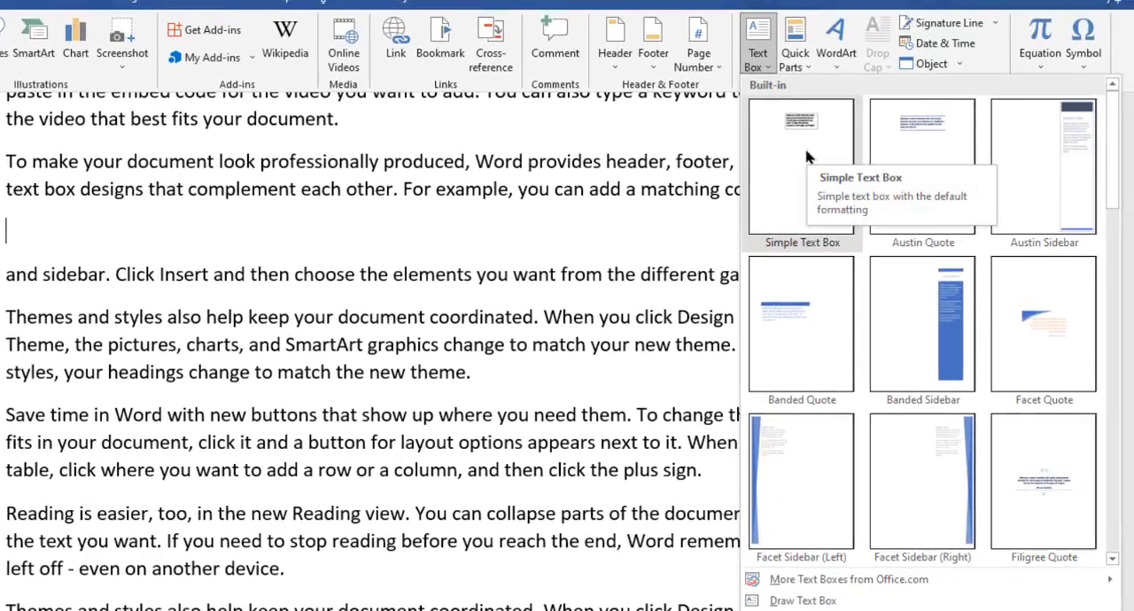
left_click(806, 157)
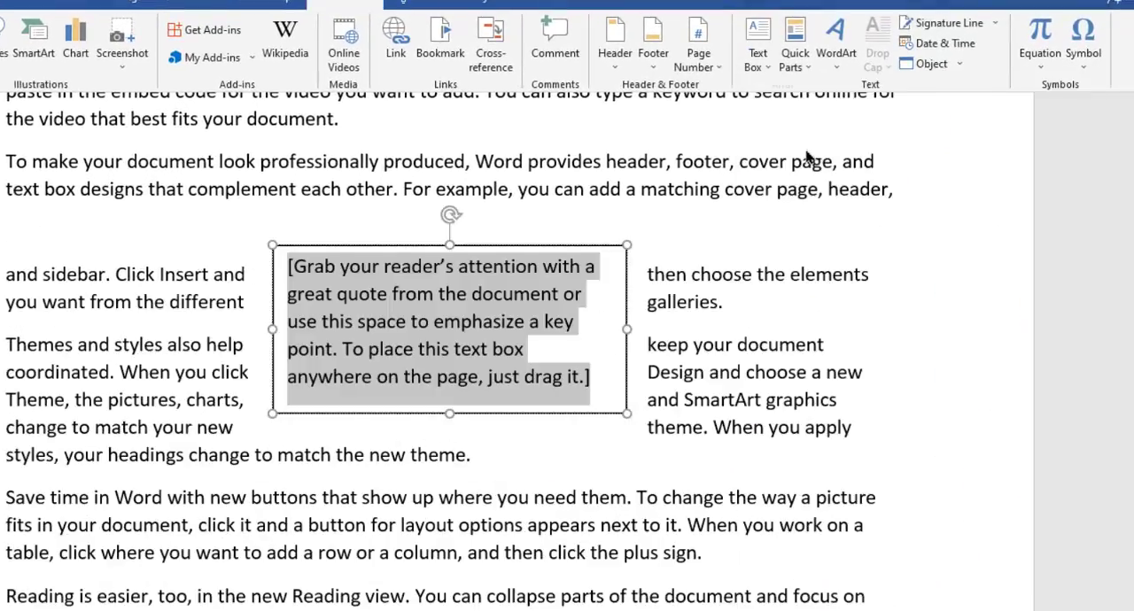
left_click_drag(393, 241, 629, 143)
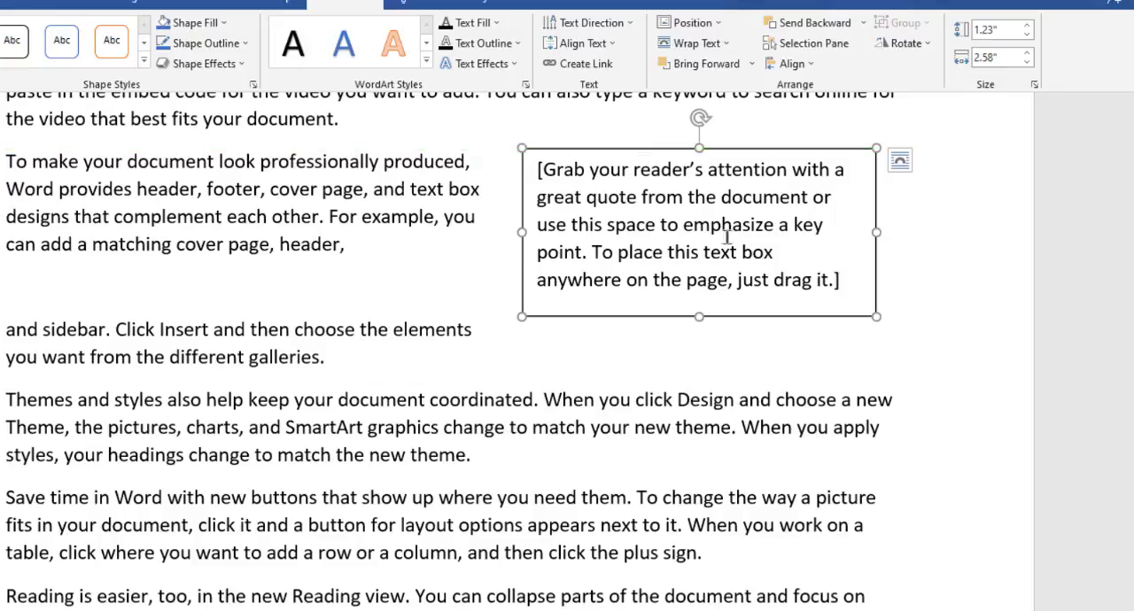
left_click_drag(517, 233, 619, 238)
left_click_drag(745, 354, 682, 218)
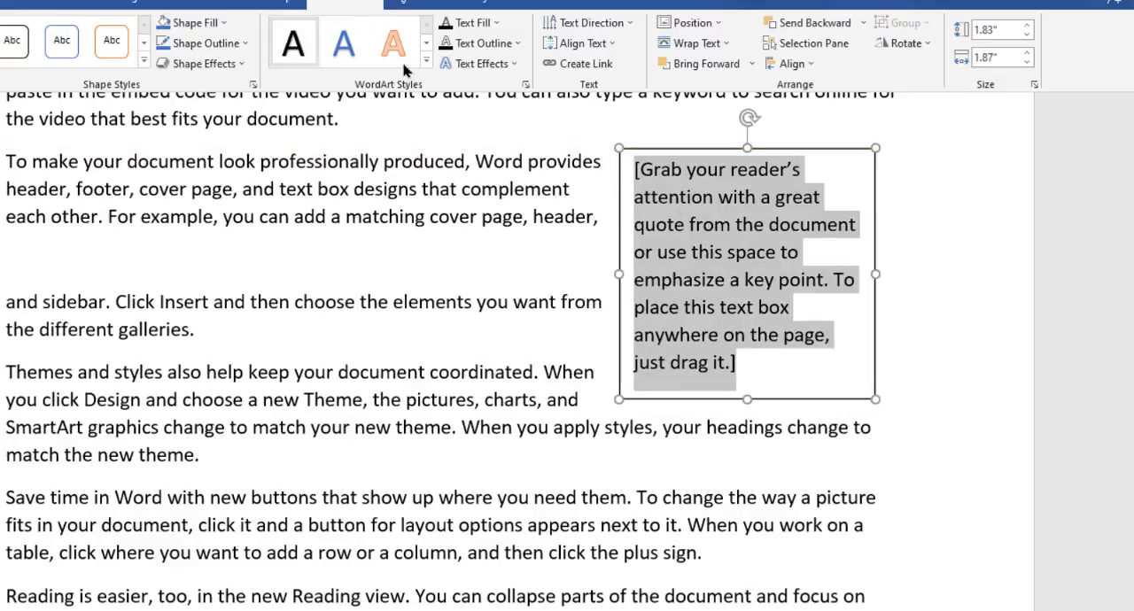
Fill the text box with standard yellow and look through the theme shape styles
left_click(223, 23)
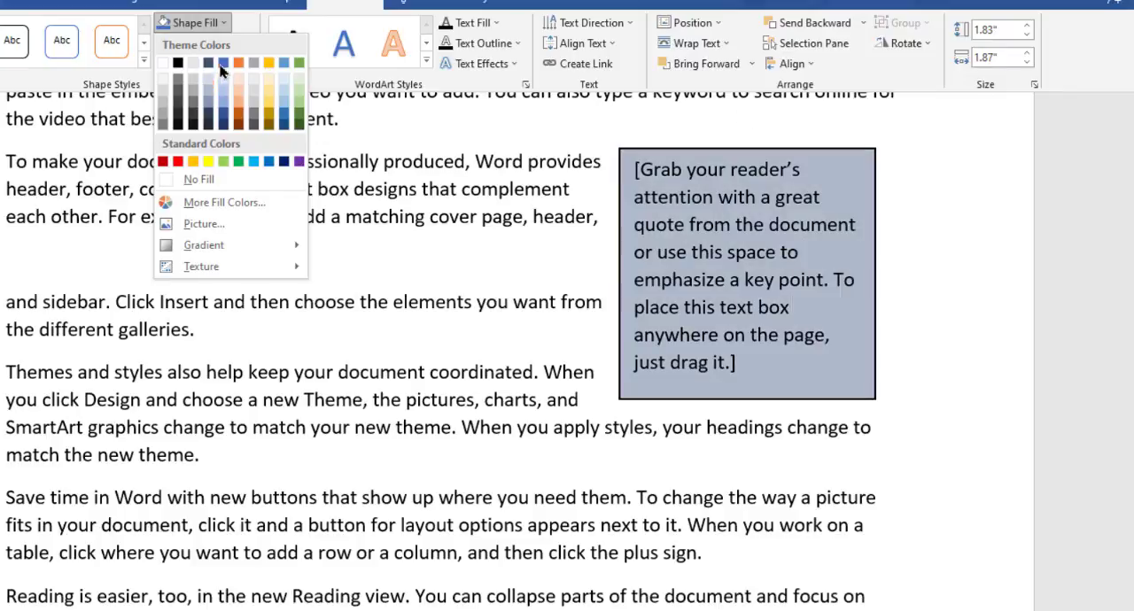
left_click(208, 162)
left_click(144, 60)
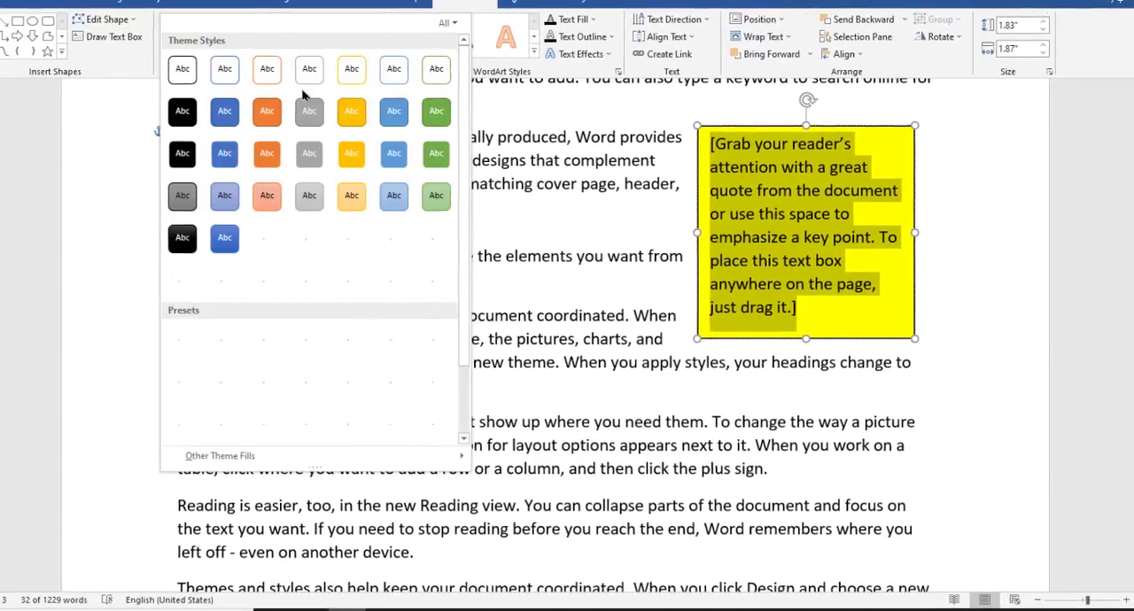
left_click(556, 103)
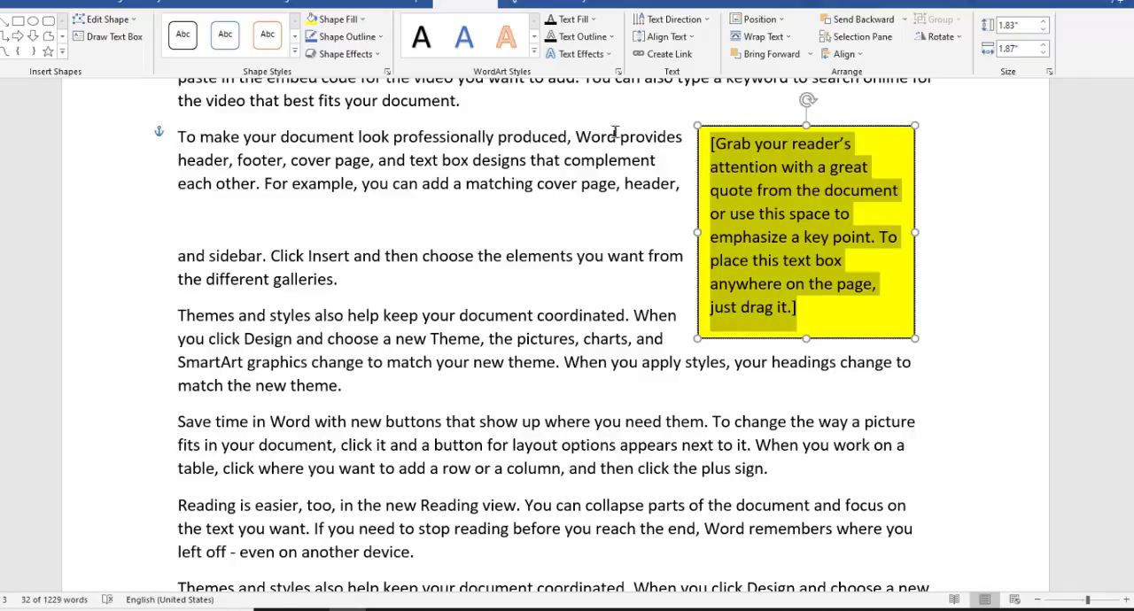
Look through the text fill, text outline and text effects options for the text in the yellow box
left_click(592, 19)
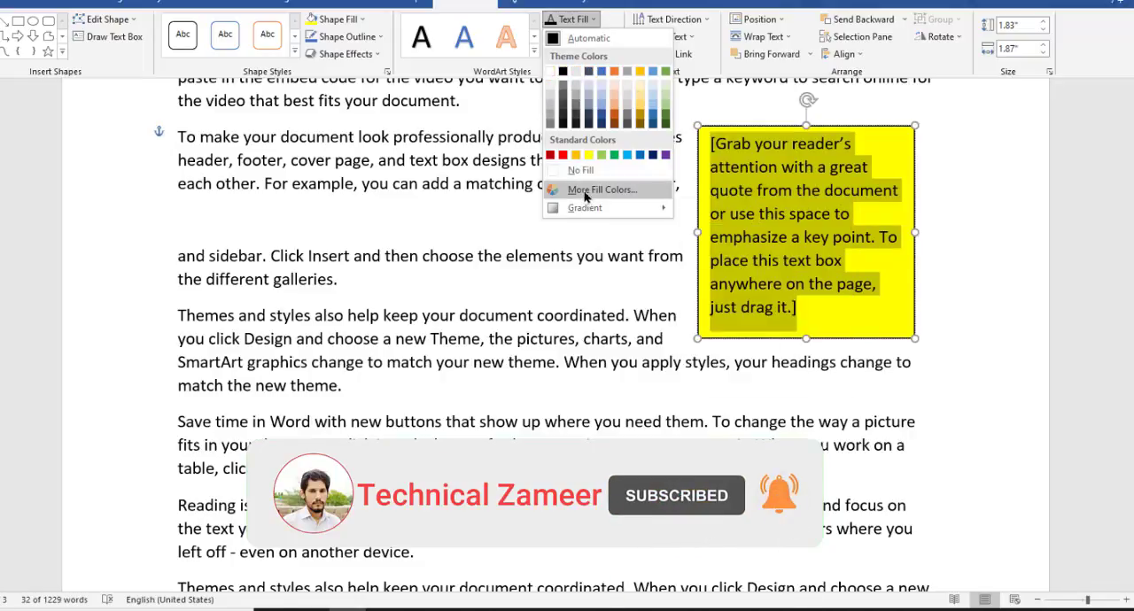
left_click(592, 18)
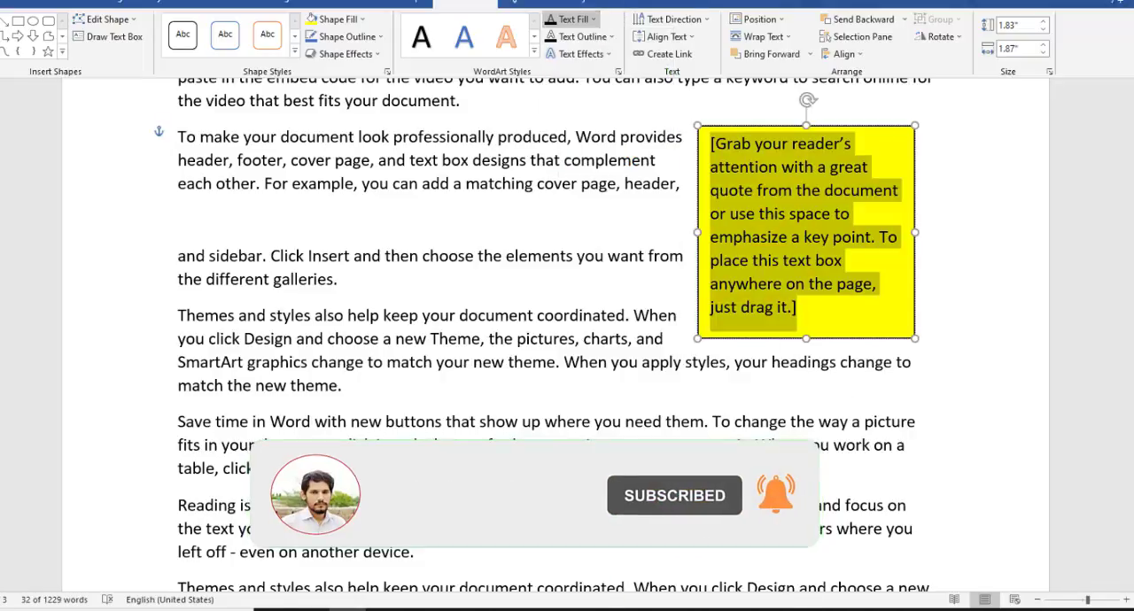
left_click(609, 38)
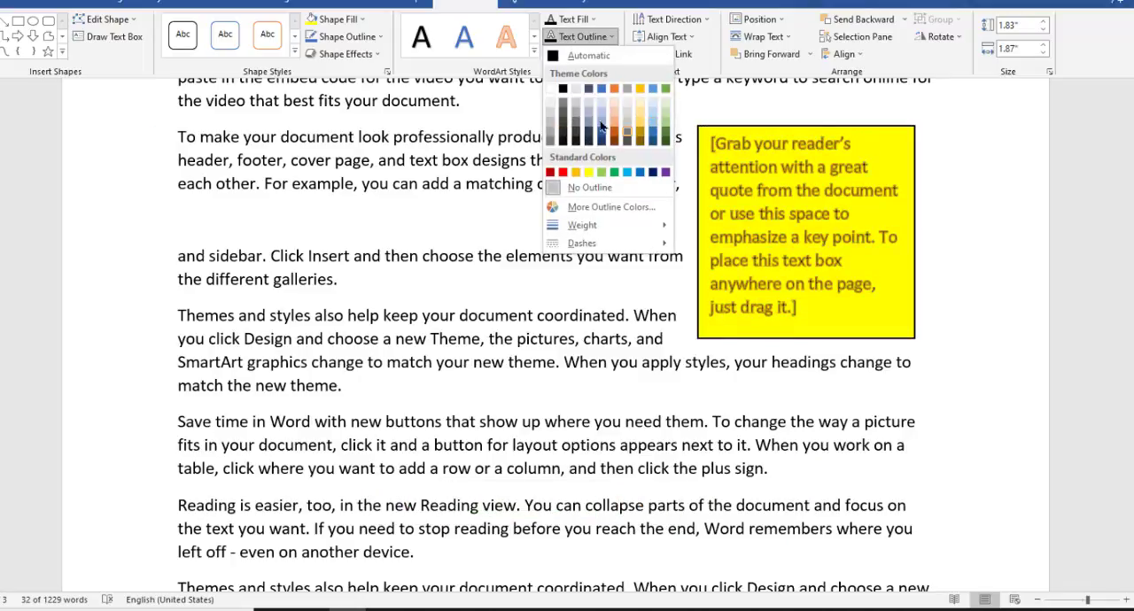
left_click(692, 87)
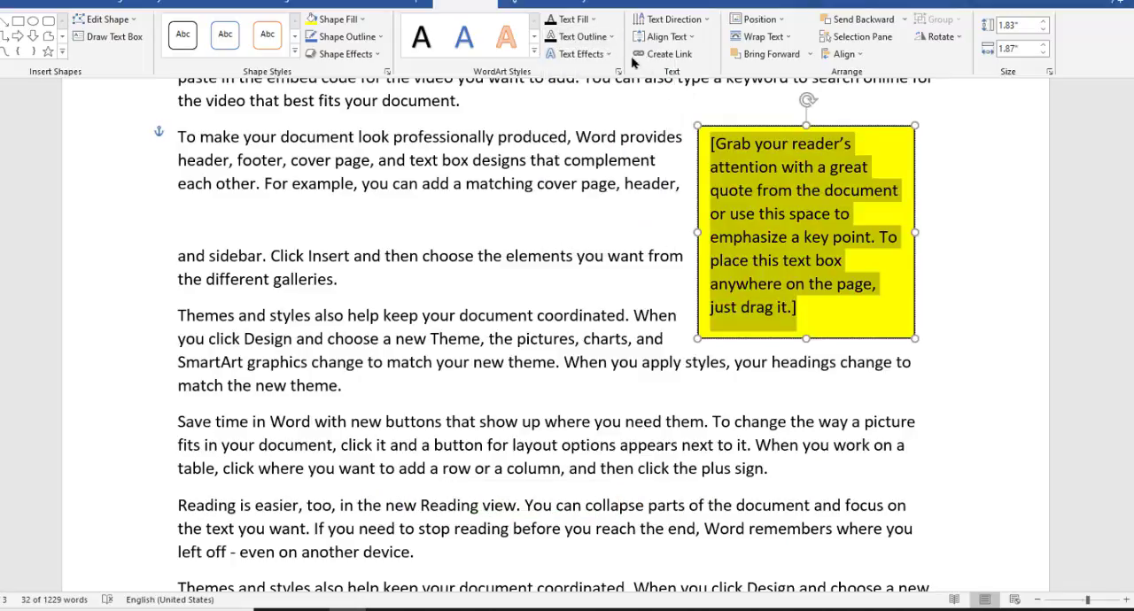
left_click(606, 55)
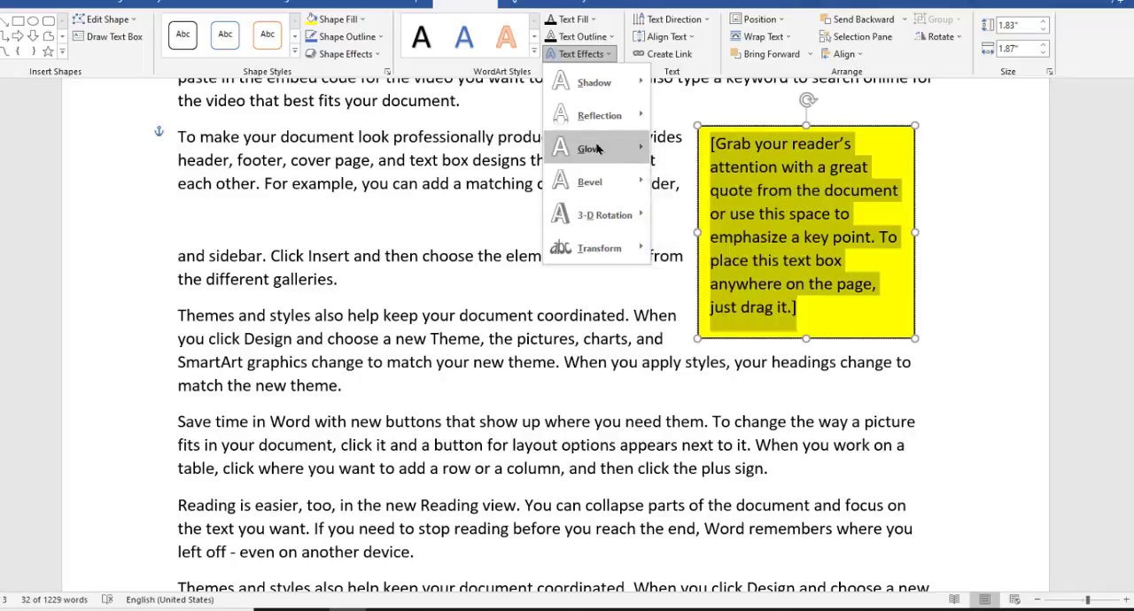
left_click(667, 312)
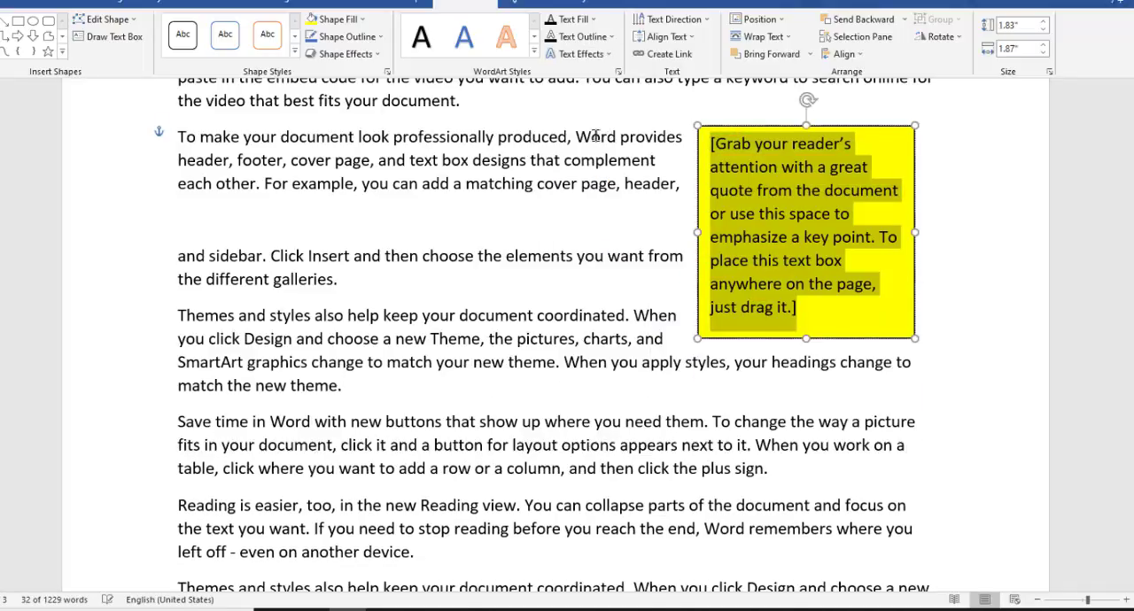
Try rotating all text in the yellow text box 90° and undo it
left_click(704, 21)
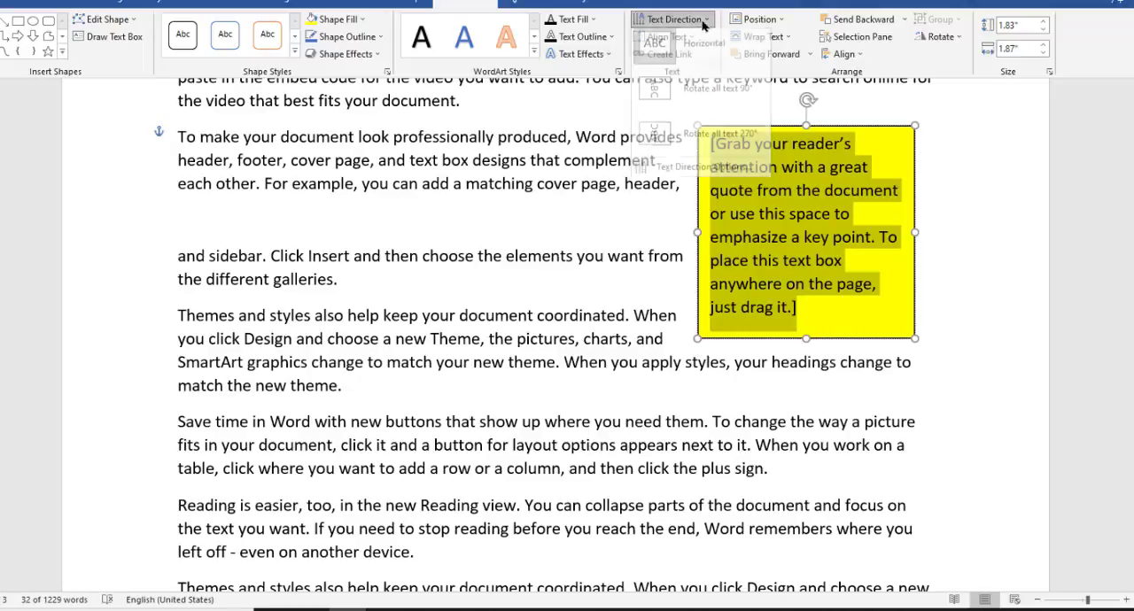
left_click(706, 103)
key("ctrl+z")
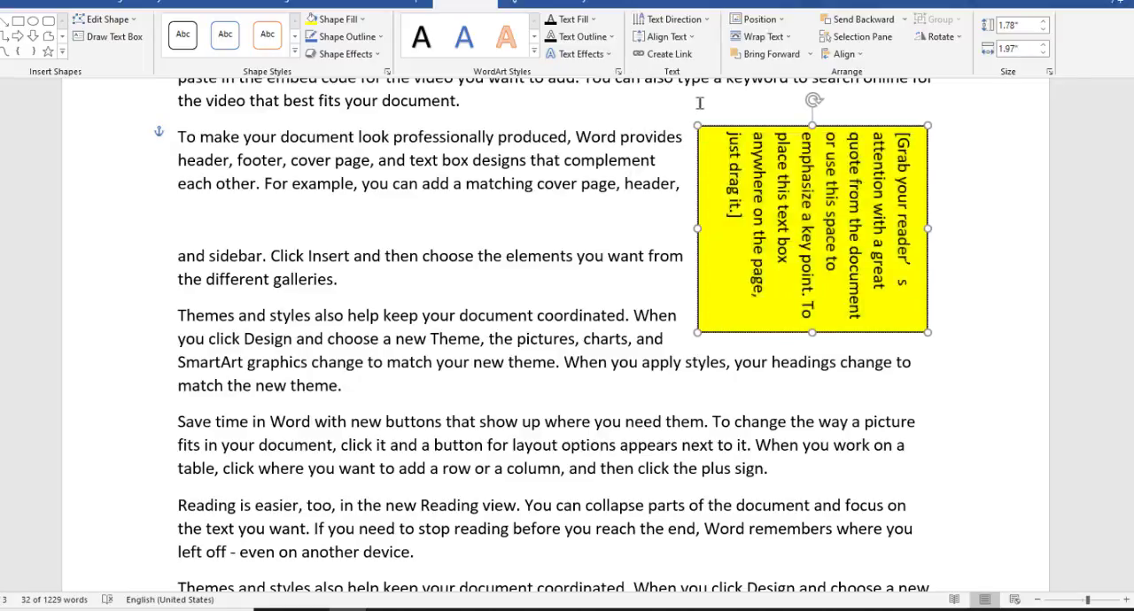
Look through the vertical text alignment options for the yellow text box
left_click(667, 36)
left_click(683, 124)
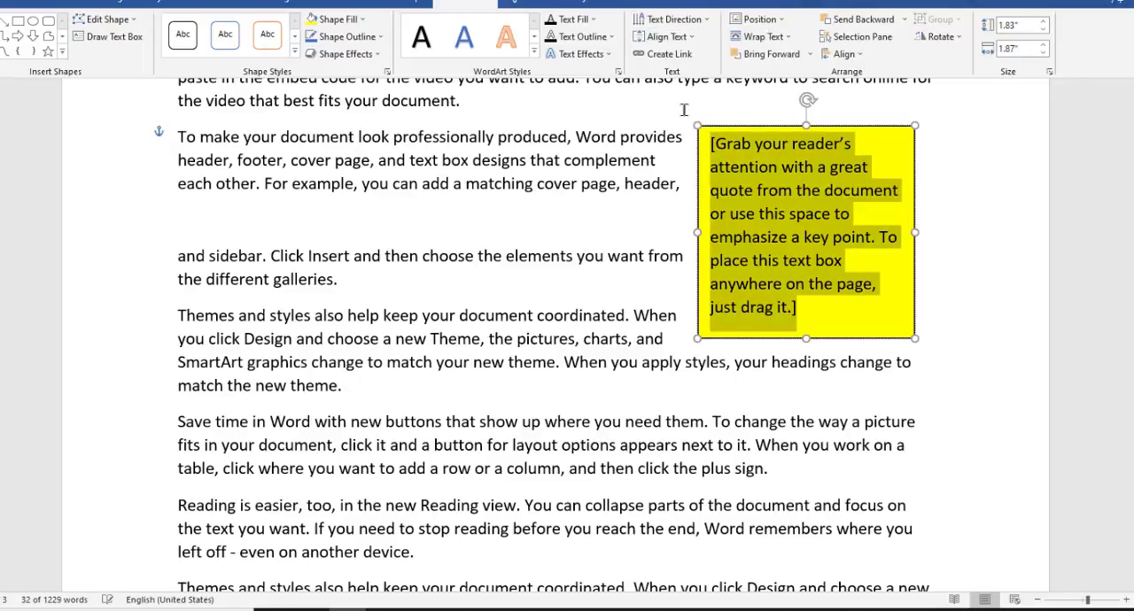
left_click(691, 40)
left_click(683, 154)
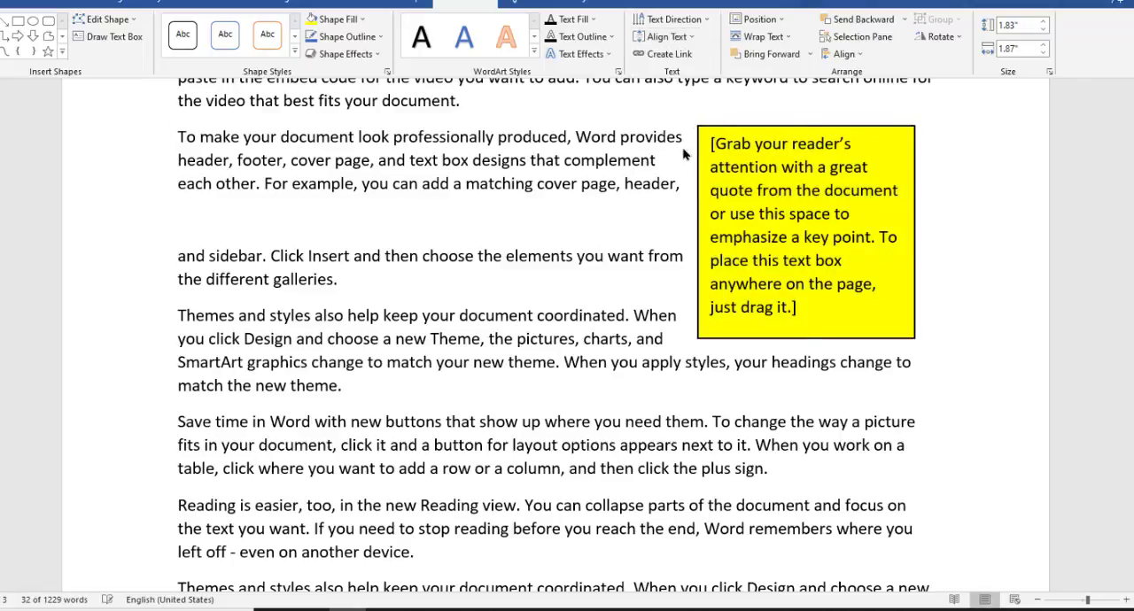
Try to create a text link from the yellow text box, and leave the box
left_click(681, 61)
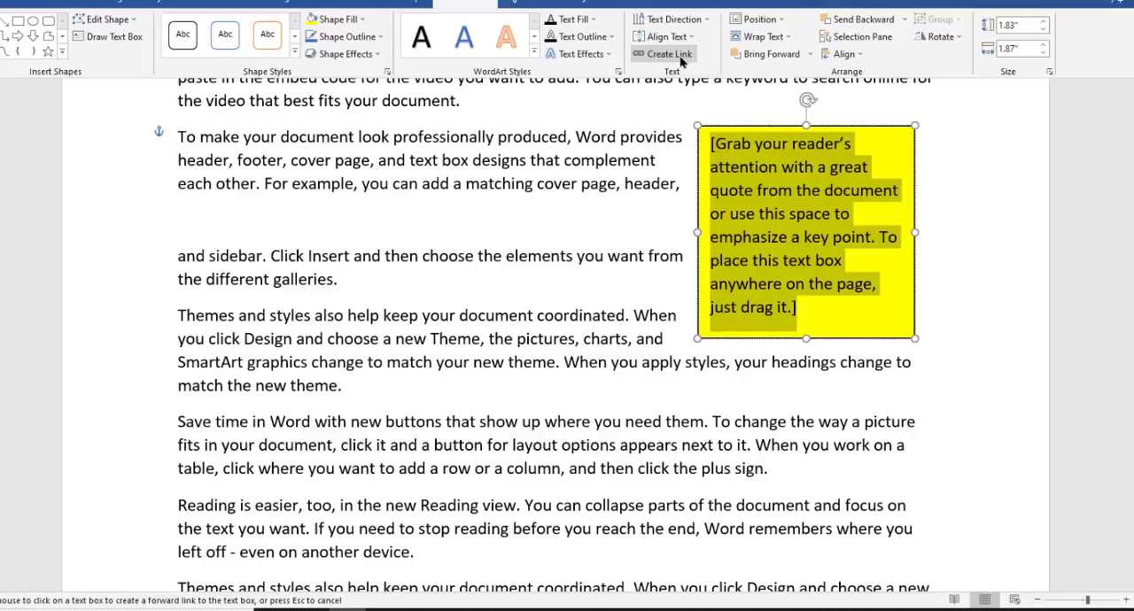
left_click(744, 239)
left_click(569, 335)
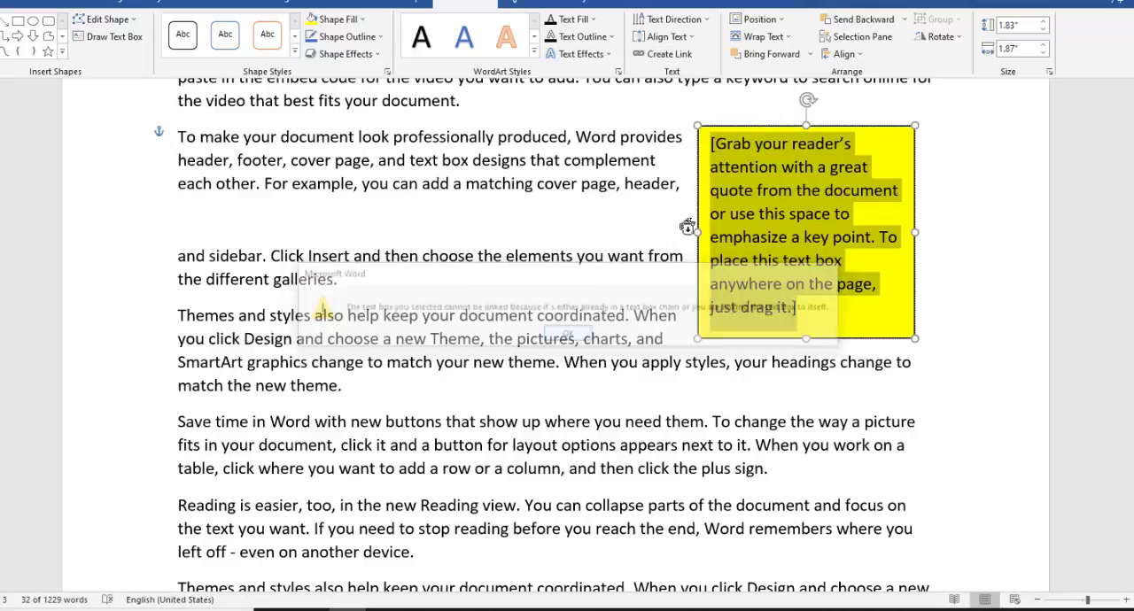
left_click(731, 128)
left_click(570, 335)
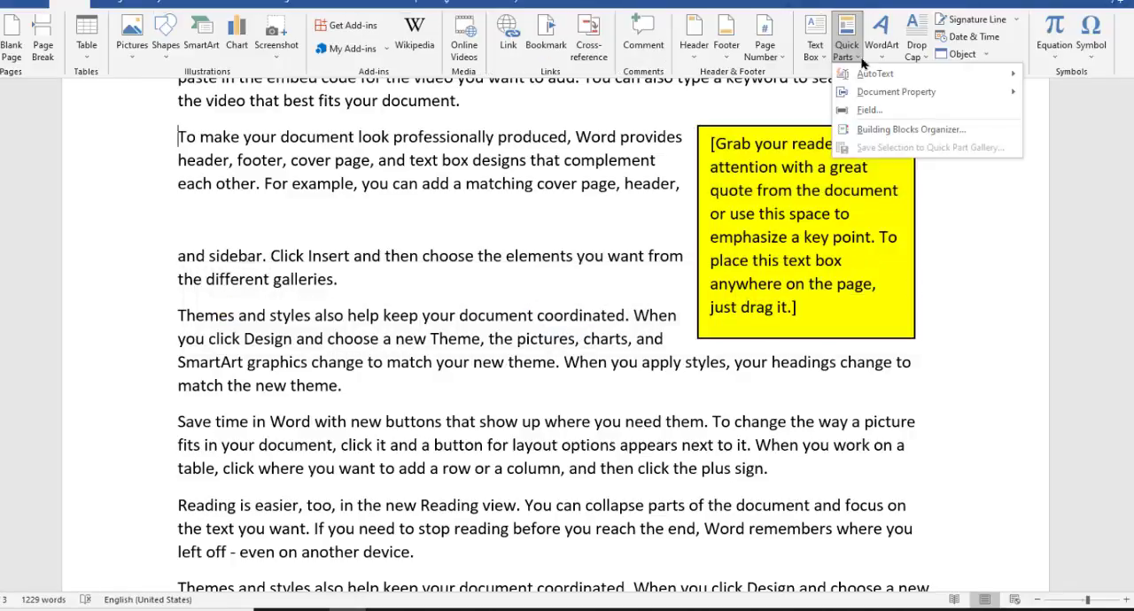
Insert WordArt in a white style with blue outline and glow, and move it into the gap below the second paragraph
left_click(859, 60)
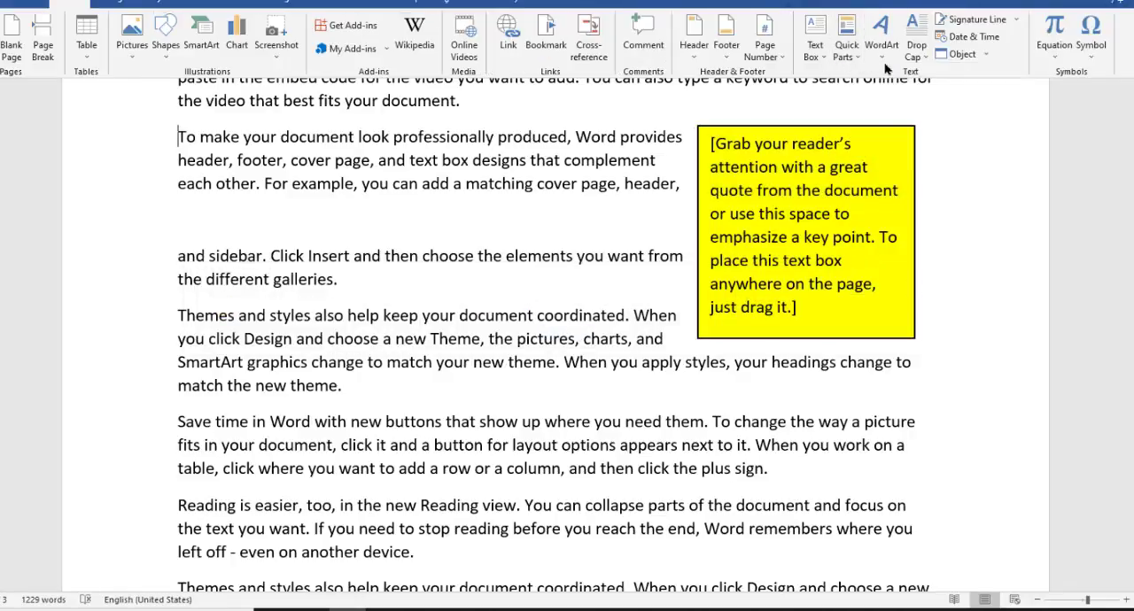
left_click_drag(1133, 168, 1133, 164)
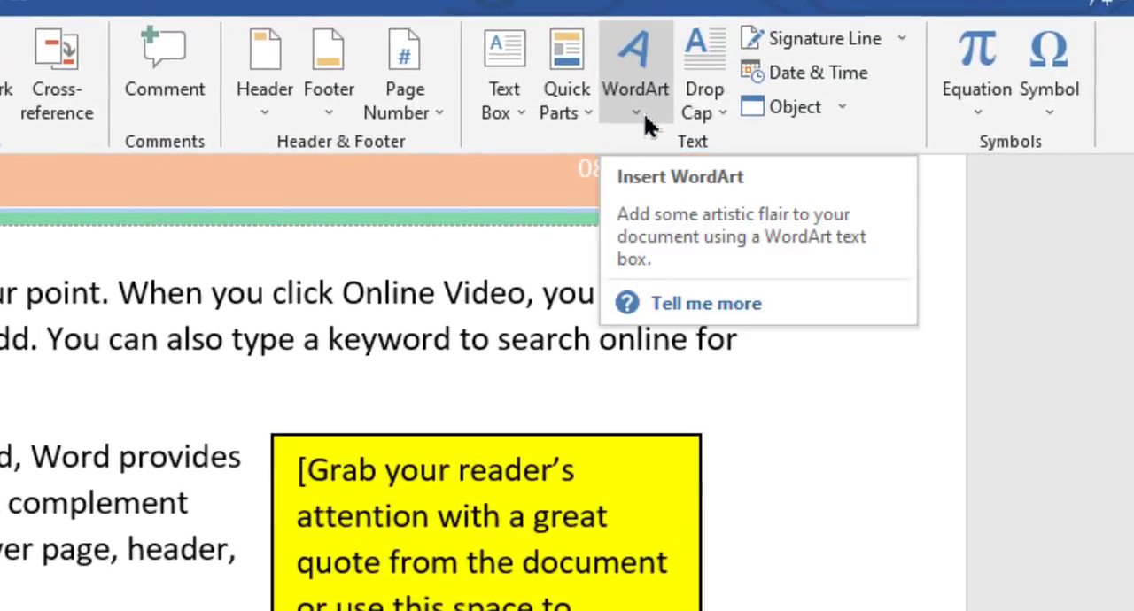
left_click(641, 123)
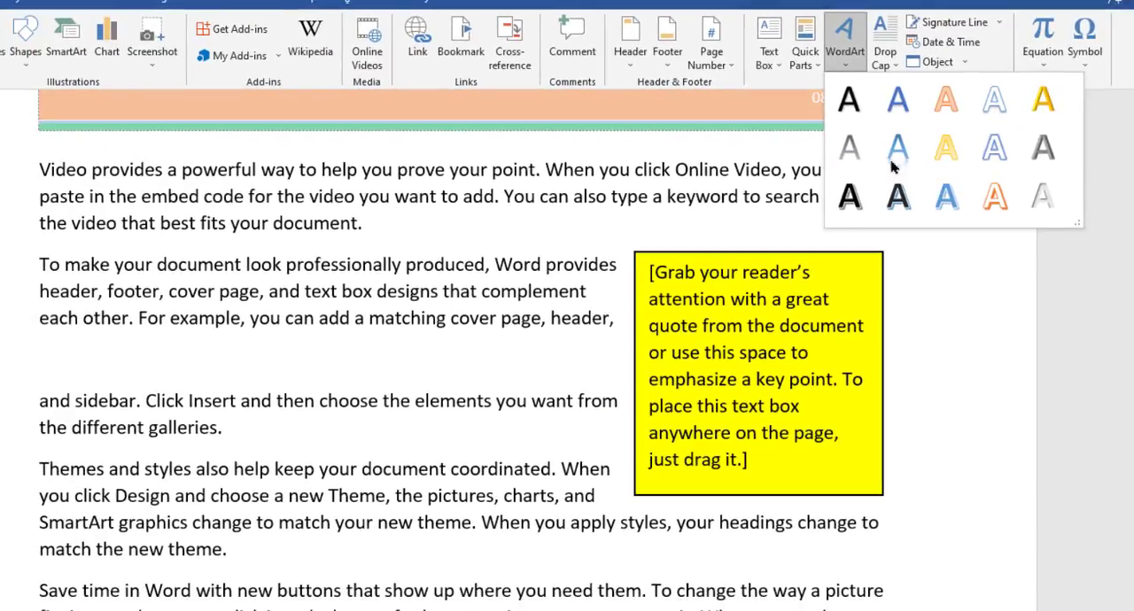
left_click(994, 156)
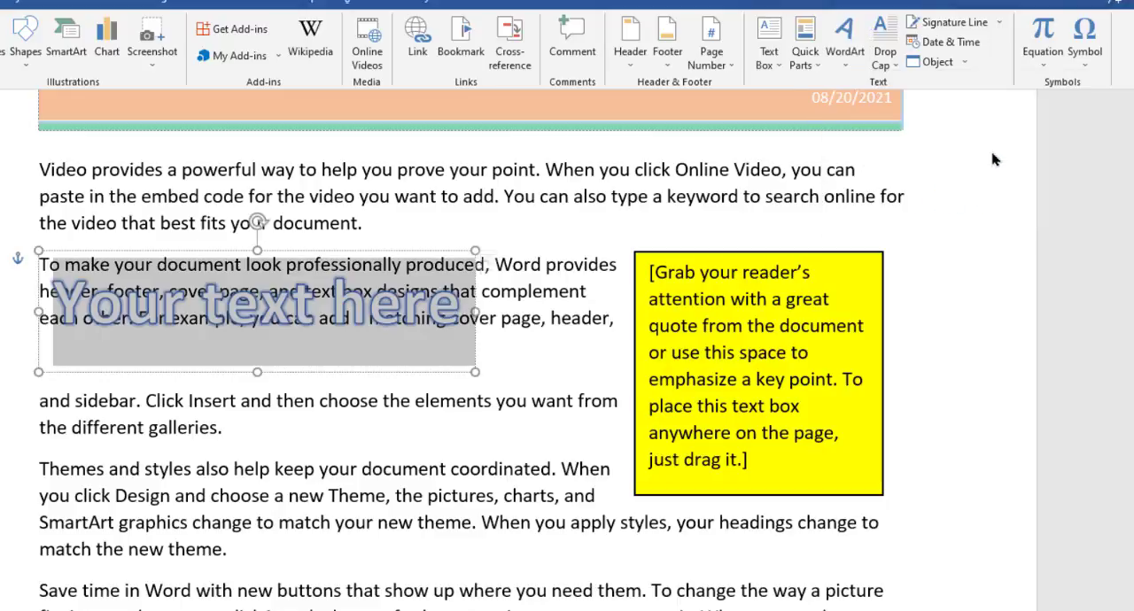
left_click_drag(285, 251, 423, 305)
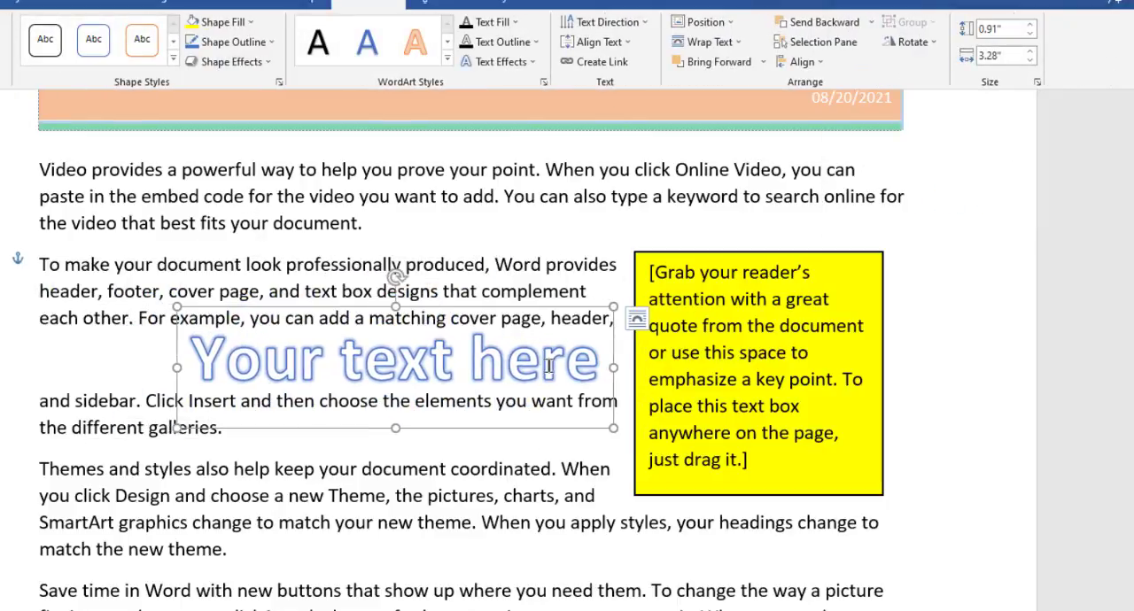
Replace the WordArt placeholder text with "Skill Develo"
left_click_drag(602, 363, 190, 364)
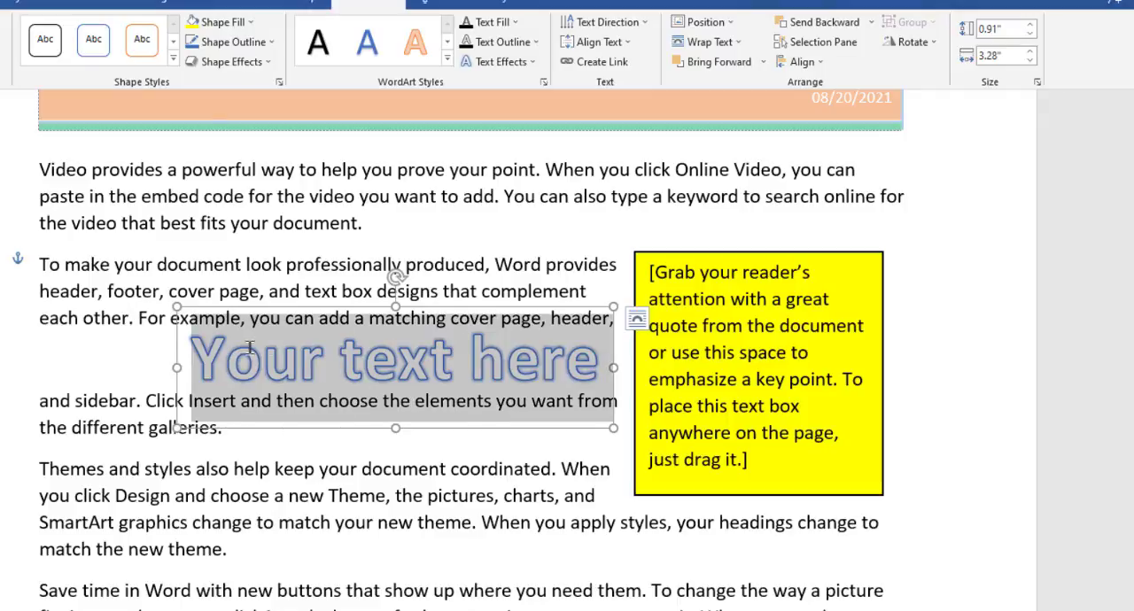
type("Sk")
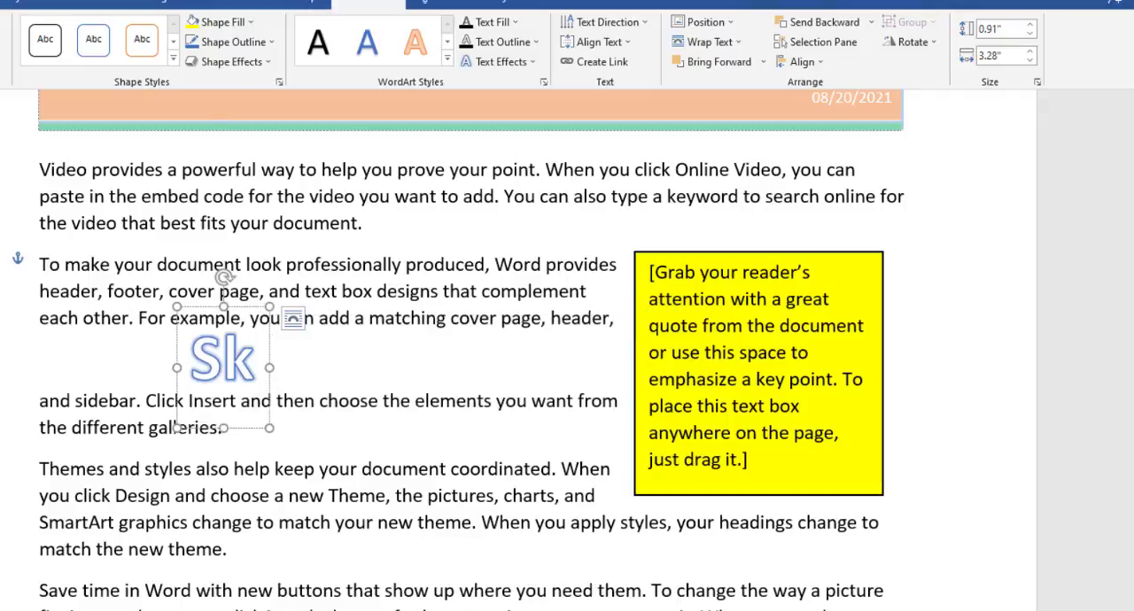
type("ill devel")
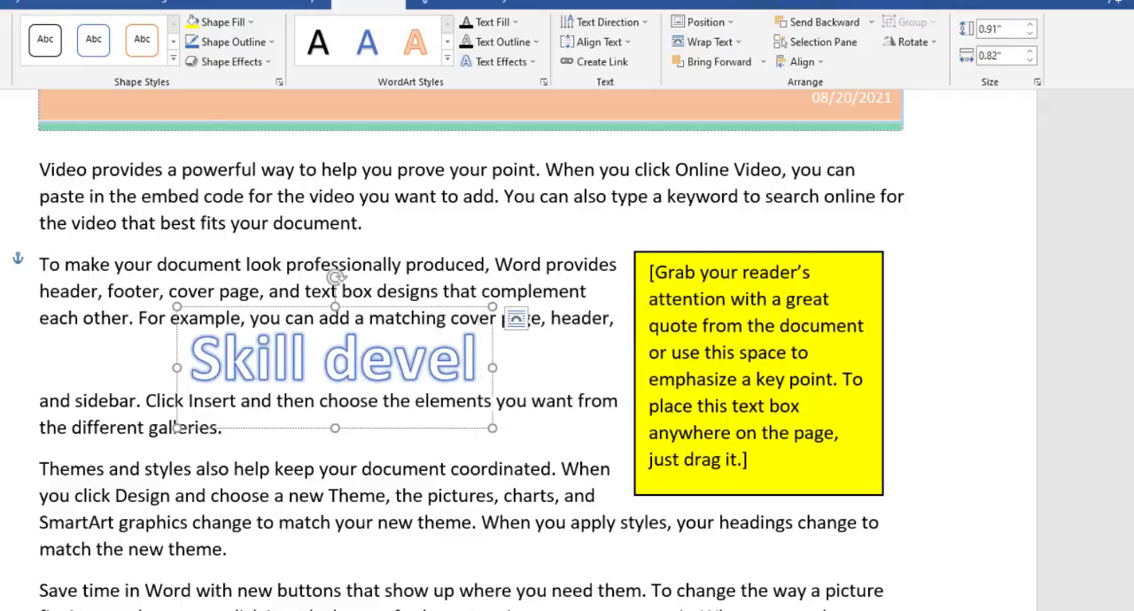
key("BackSpace")
key("BackSpace")
key("BackSpace")
key("BackSpace")
key("BackSpace")
type("Develo")
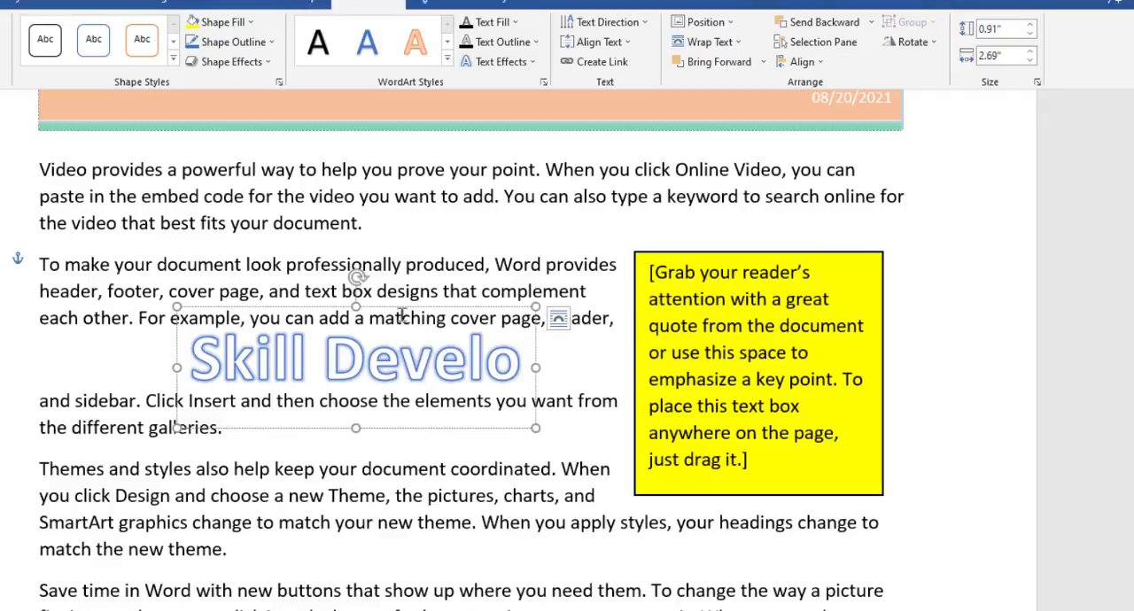
Shift the "Skill Develo" WordArt toward the yellow text box and resize it to 1.25" high and 3.42" wide
left_click_drag(402, 314, 495, 307)
left_click_drag(272, 427, 319, 414)
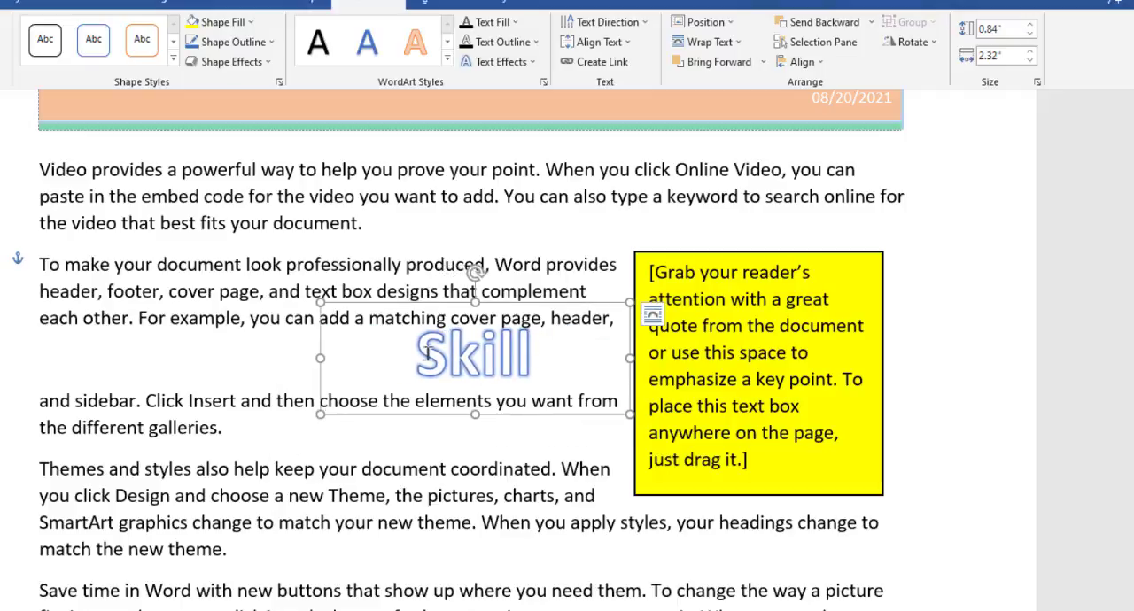
left_click_drag(427, 354, 587, 405)
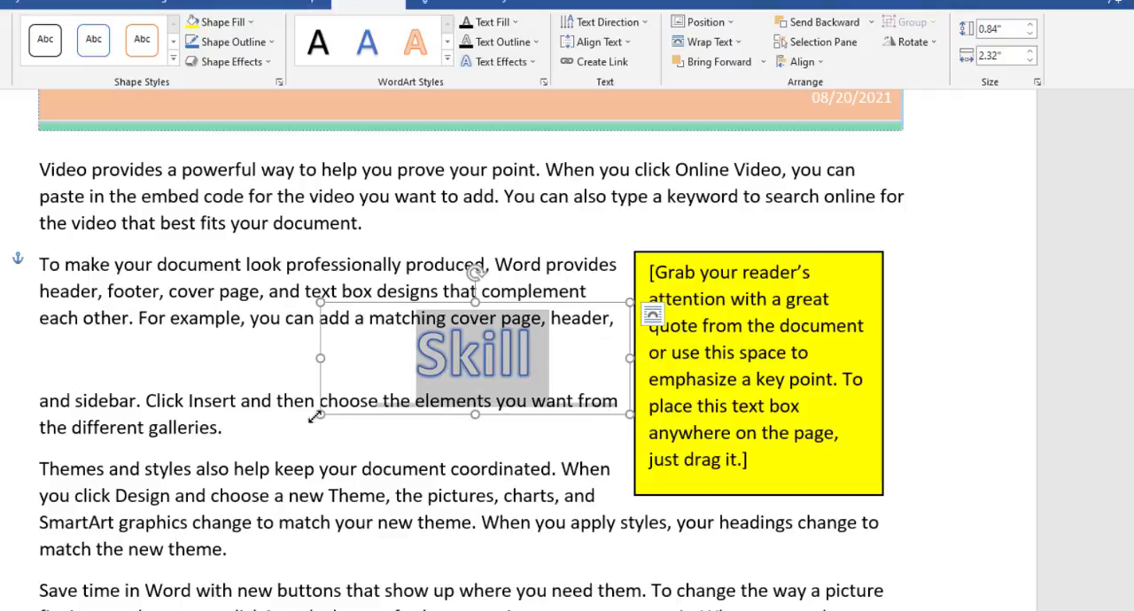
left_click_drag(315, 416, 172, 468)
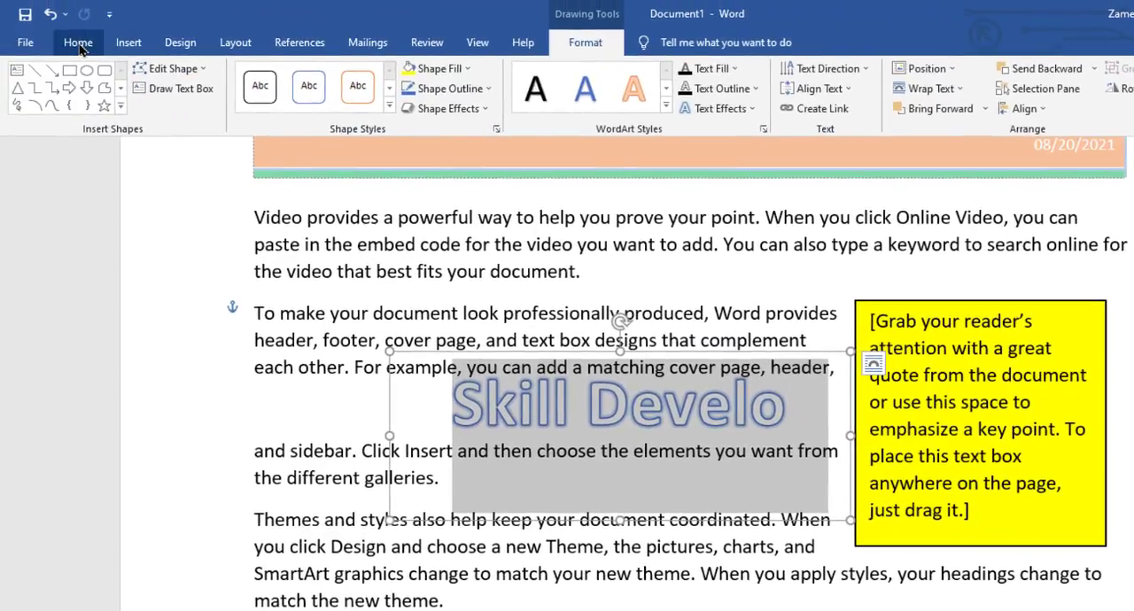
Reduce the font size of the "Skill Develo" WordArt to 26
left_click(76, 43)
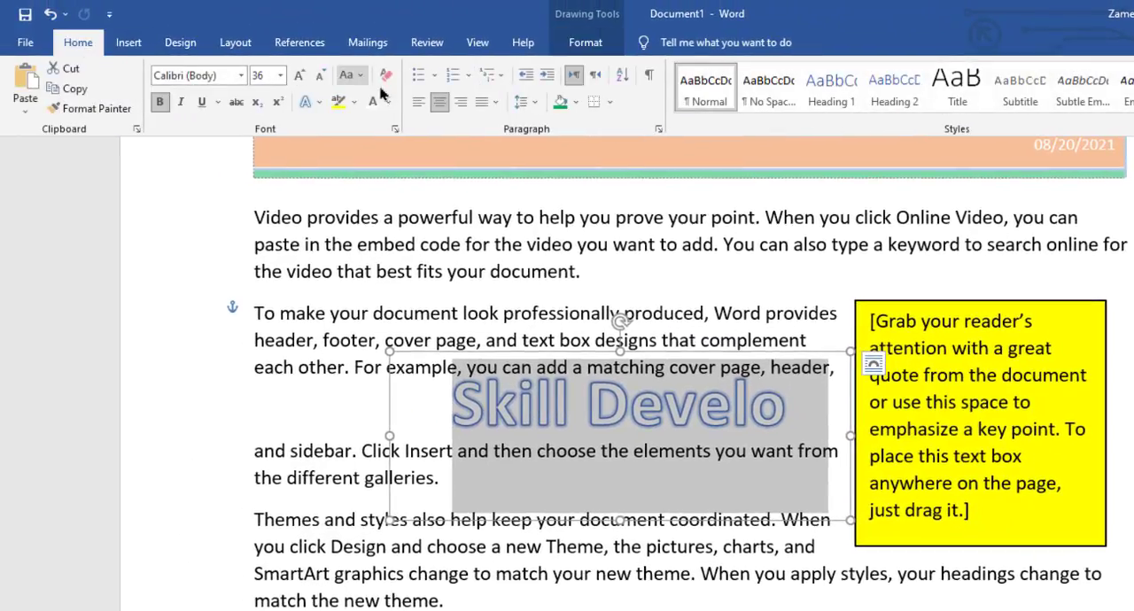
left_click(320, 75)
left_click(320, 75)
left_click(557, 448)
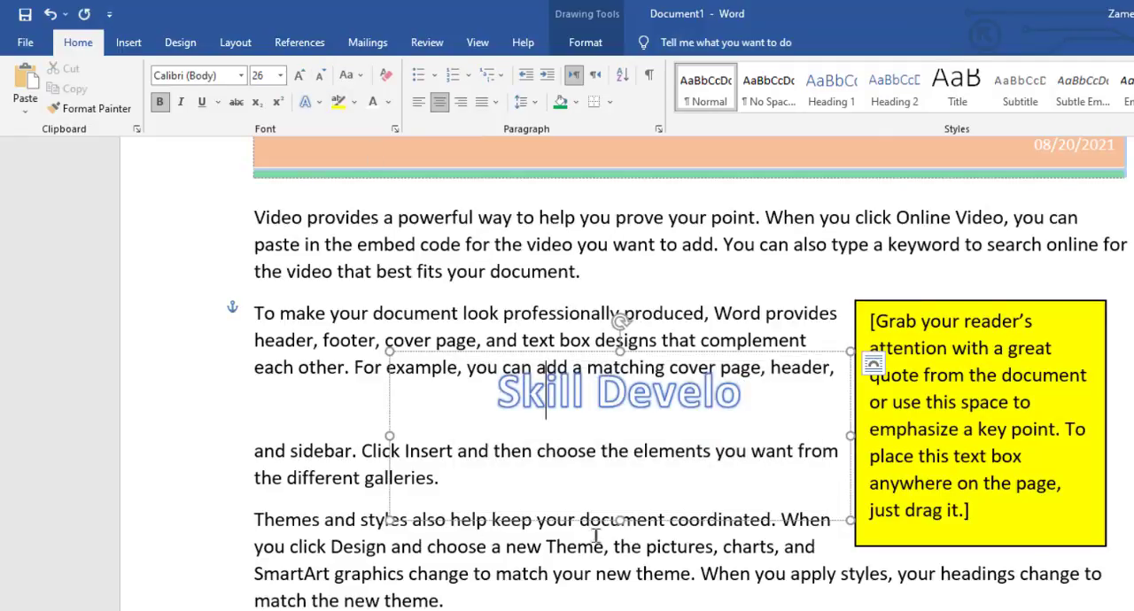
Shrink the "Skill Develo" WordArt frame to 0.51" high and 2.08" wide, and move it just above the yellow text box
left_click_drag(620, 520, 629, 421)
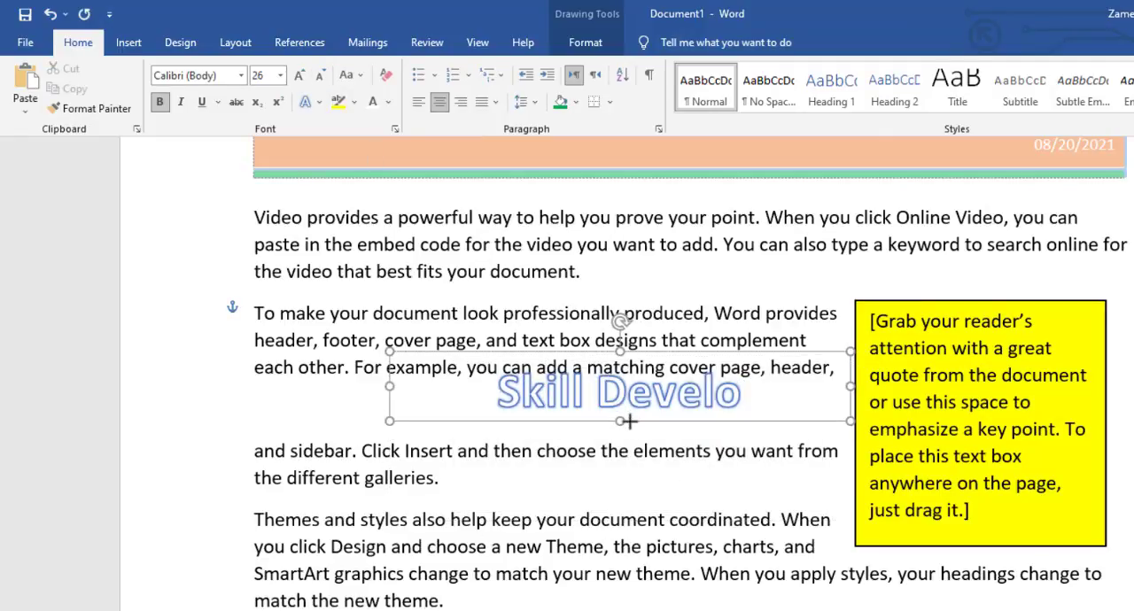
left_click_drag(384, 387, 569, 387)
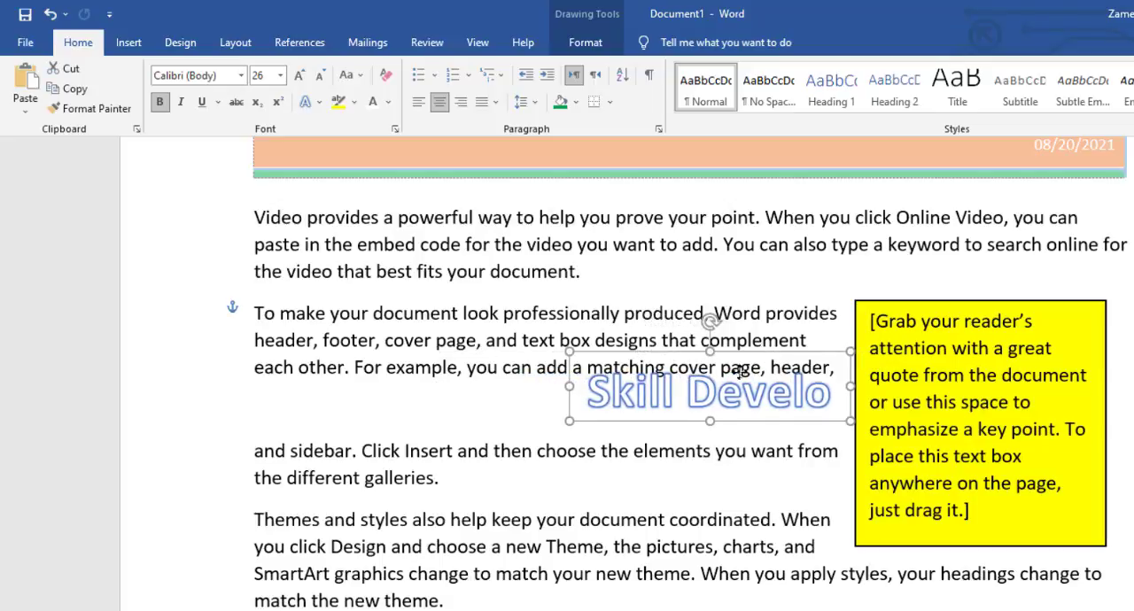
left_click_drag(769, 353, 1088, 227)
left_click_drag(912, 224, 794, 234)
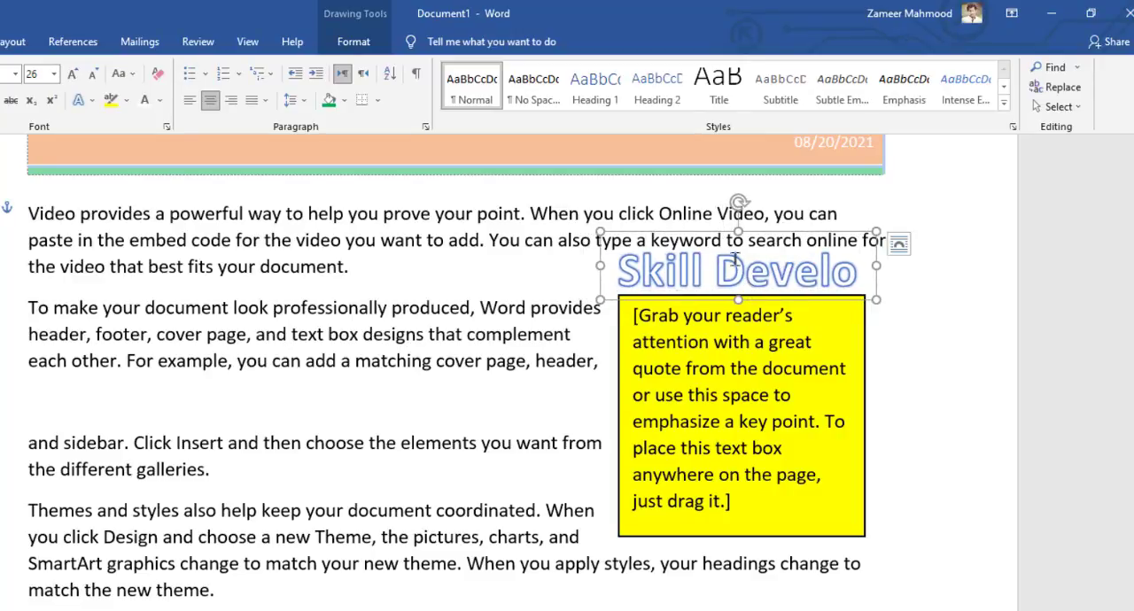
Apply the widest blue Glow shape effect to the "Skill Develo" WordArt
double_click(722, 231)
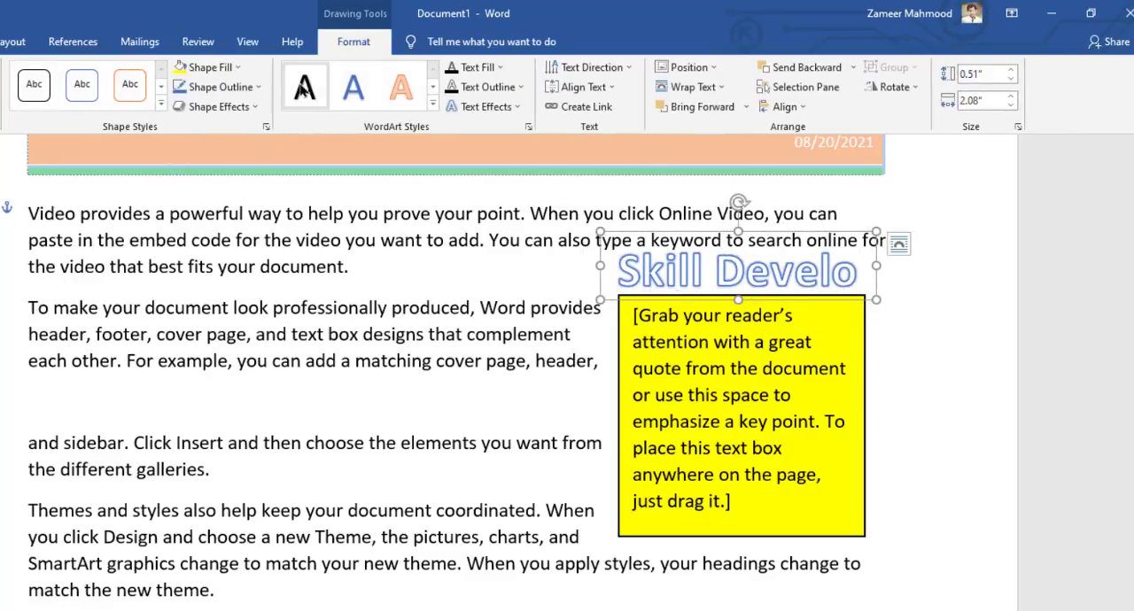
left_click(236, 71)
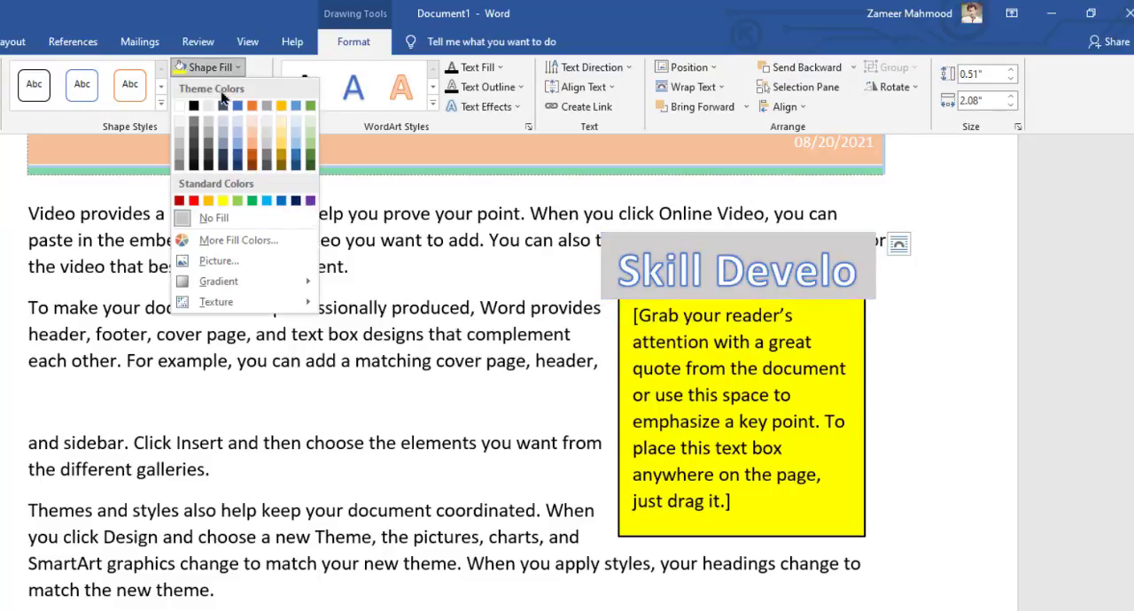
left_click(160, 106)
left_click(479, 390)
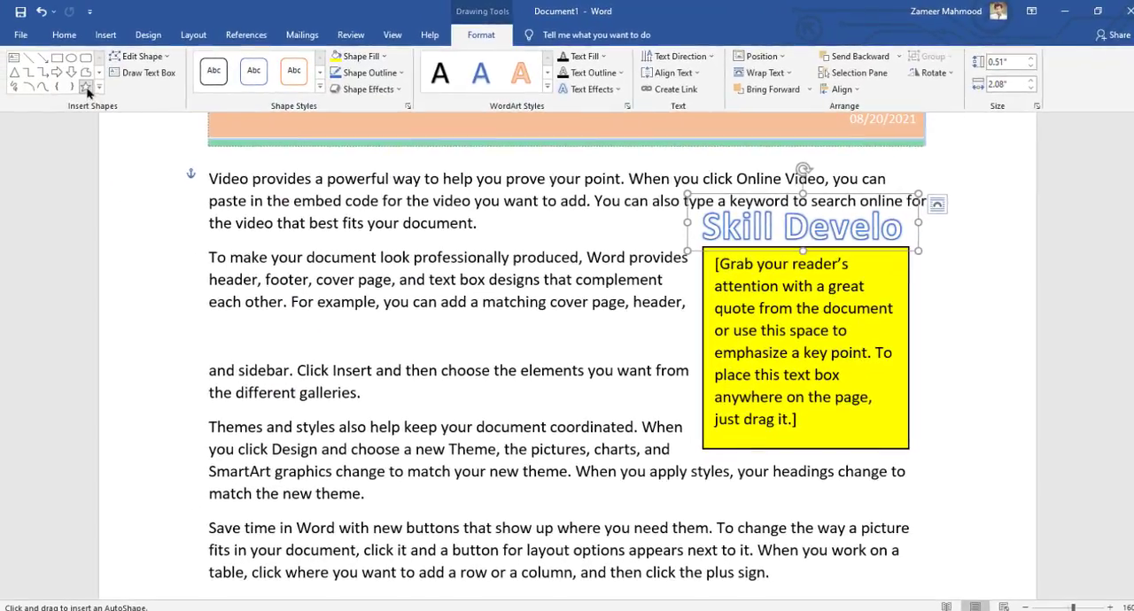
left_click(368, 89)
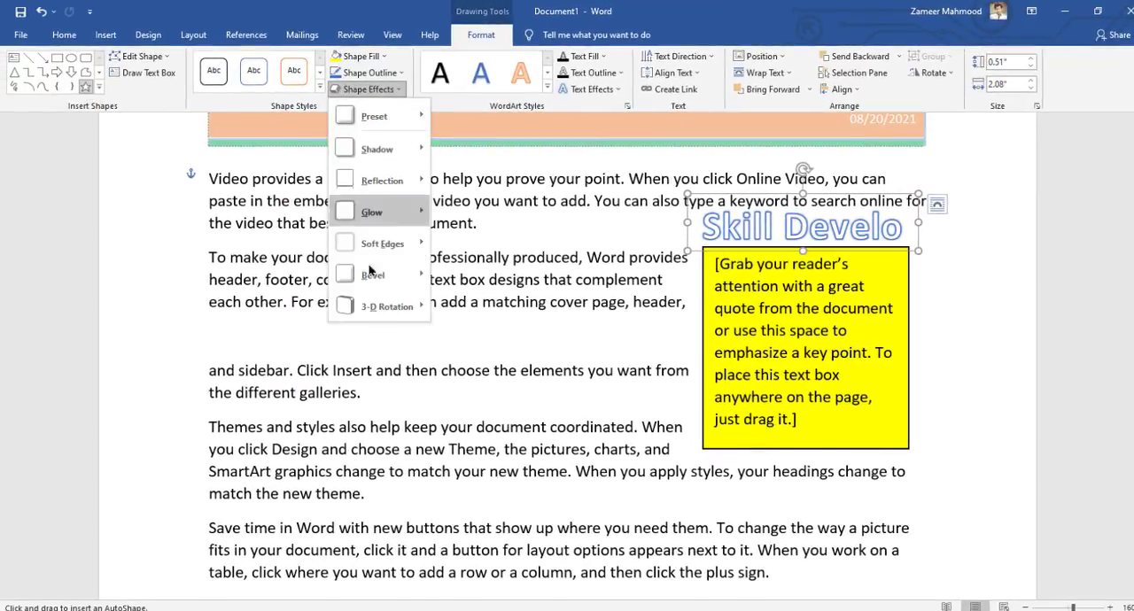
mouse_move(390, 217)
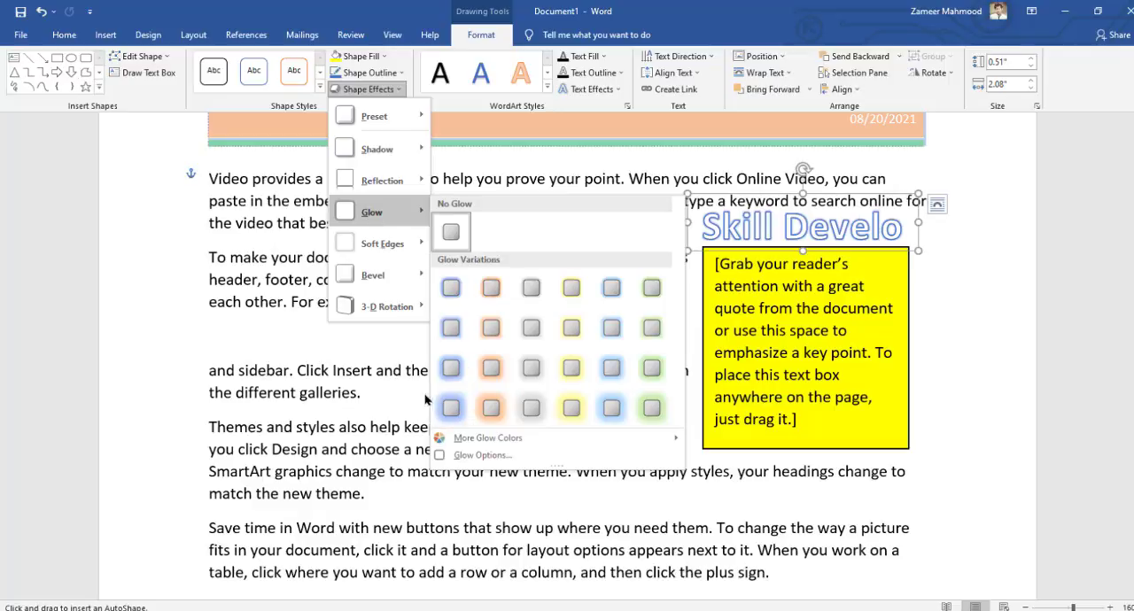
left_click(451, 407)
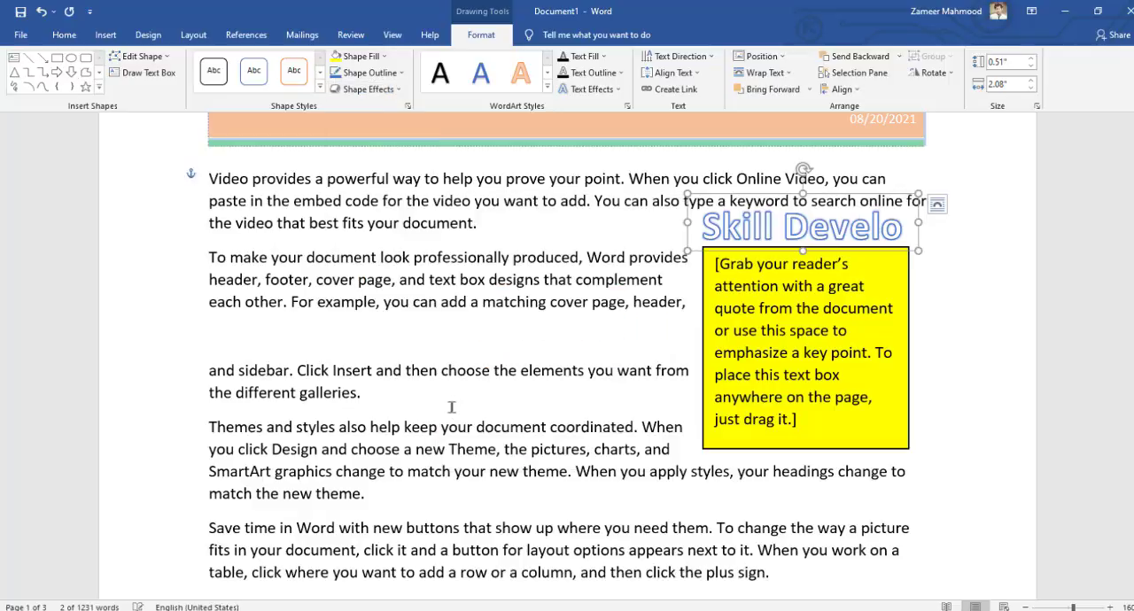
Try a glossy black shape style and the widest blue glow on the WordArt, and undo them
left_click(320, 89)
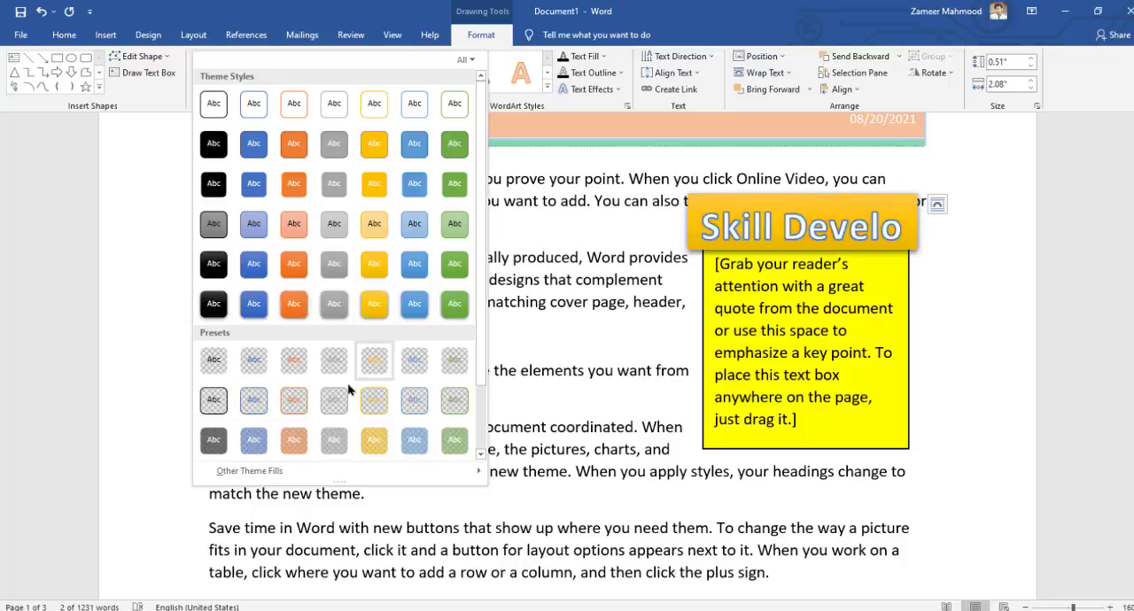
left_click(214, 263)
left_click(368, 90)
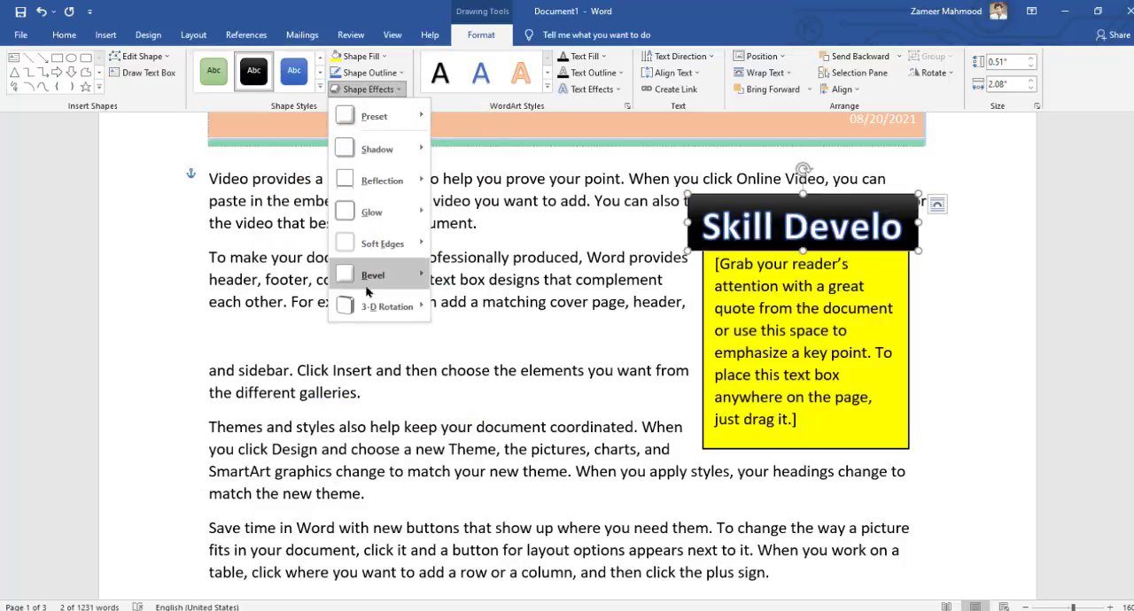
mouse_move(381, 213)
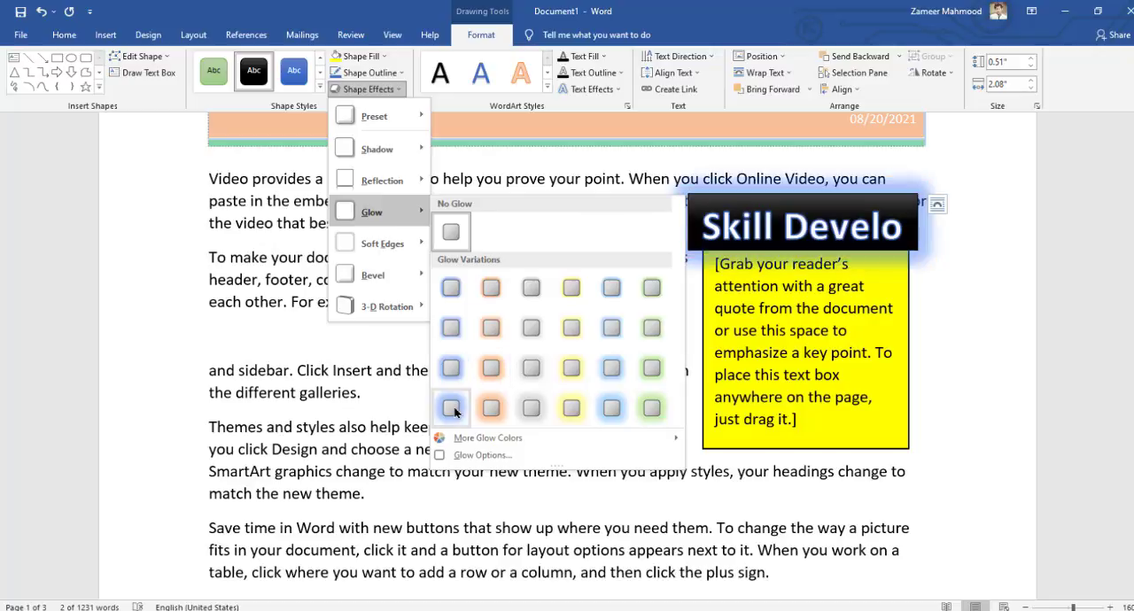
left_click(452, 408)
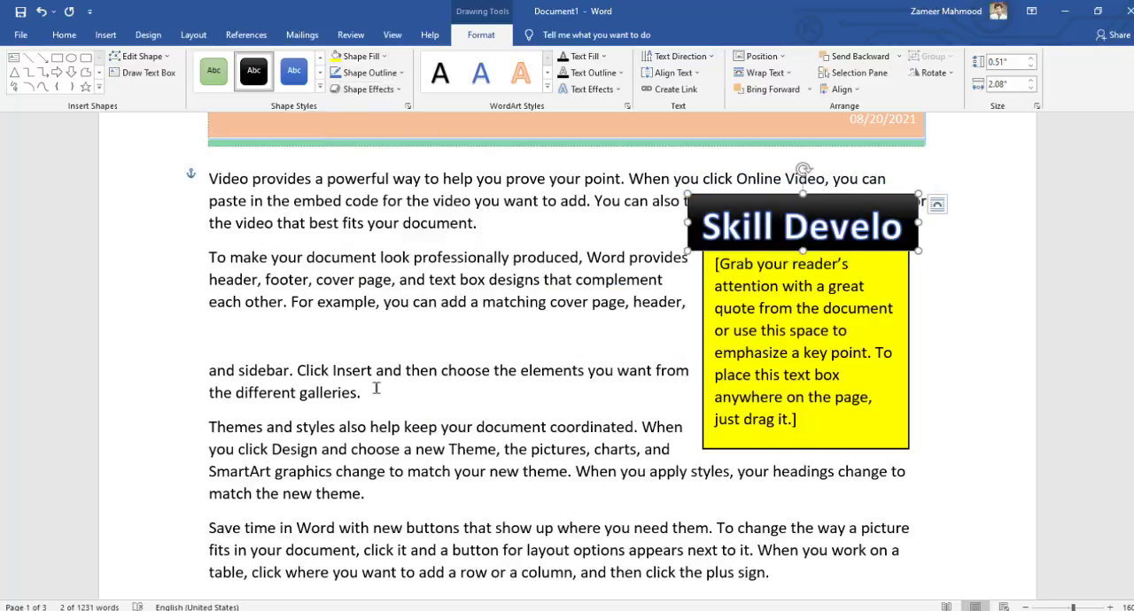
key("ctrl+z")
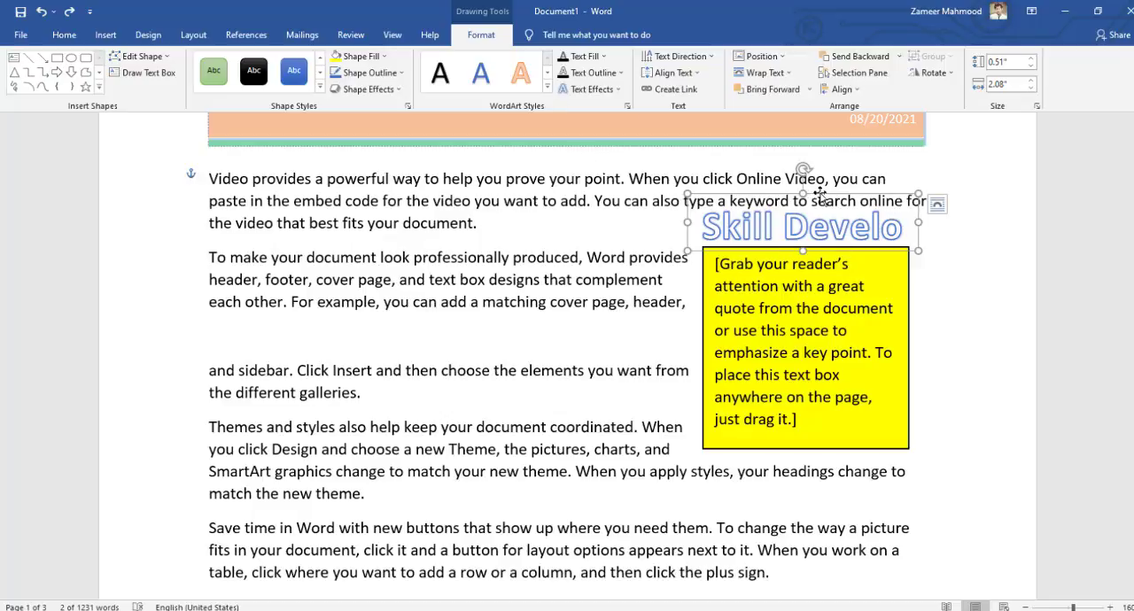
Overlap the WordArt with the yellow text box, and switch its text wrapping to Behind Text and back to In Front of Text
left_click_drag(821, 195, 859, 197)
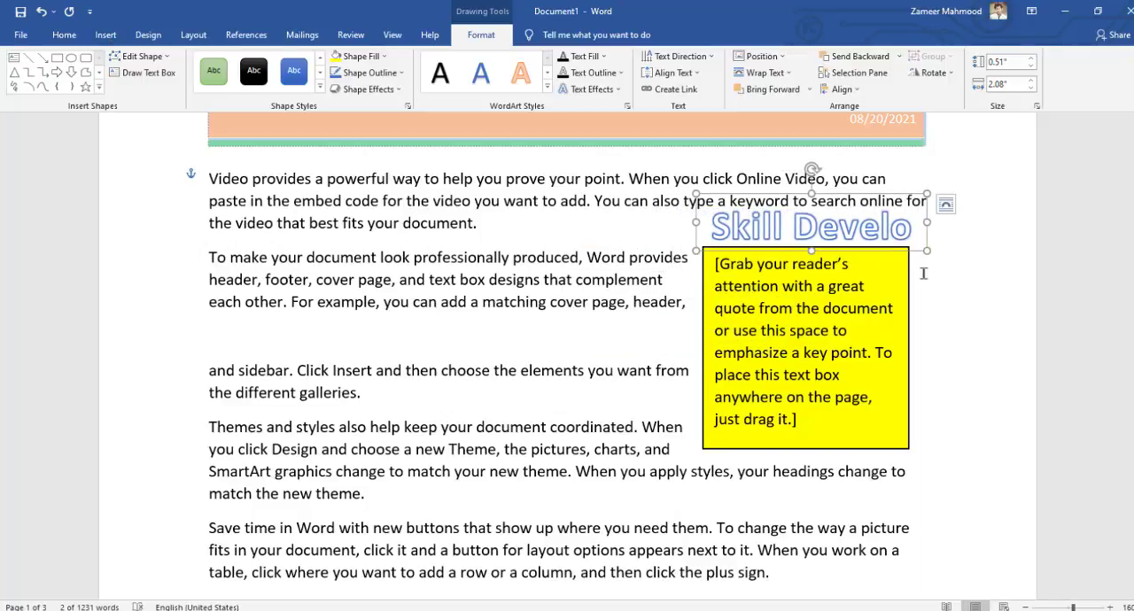
left_click_drag(862, 192, 769, 314)
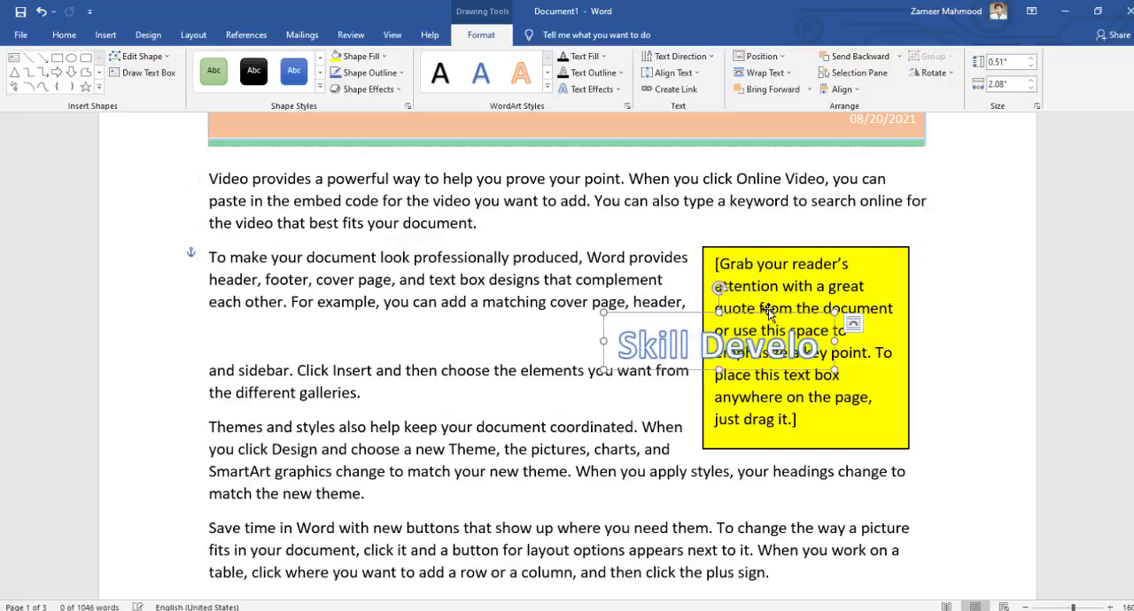
left_click(851, 324)
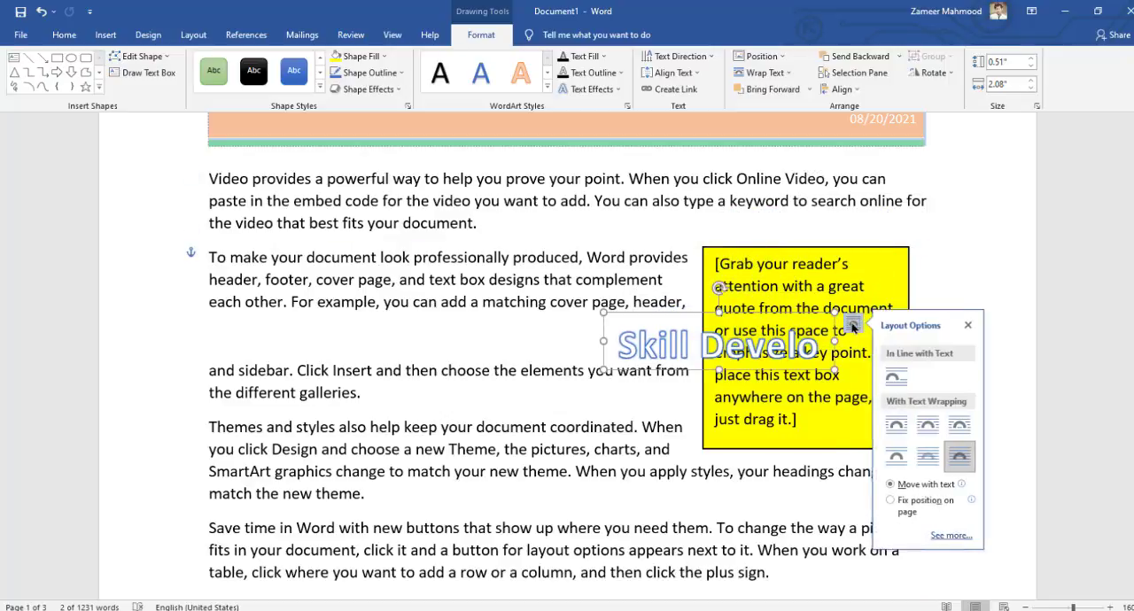
left_click(928, 457)
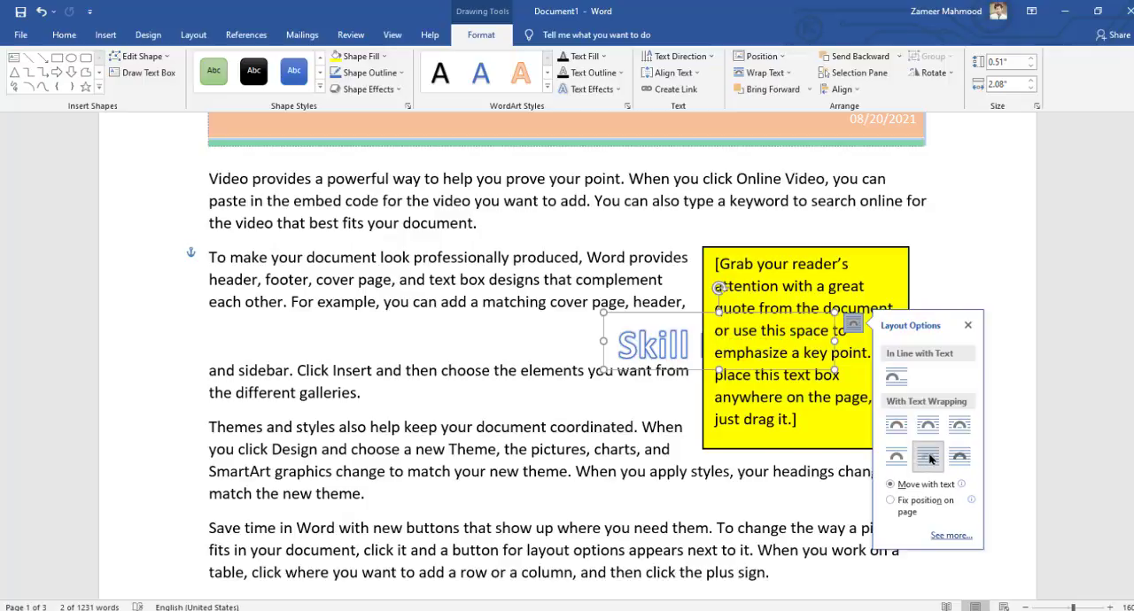
left_click(957, 456)
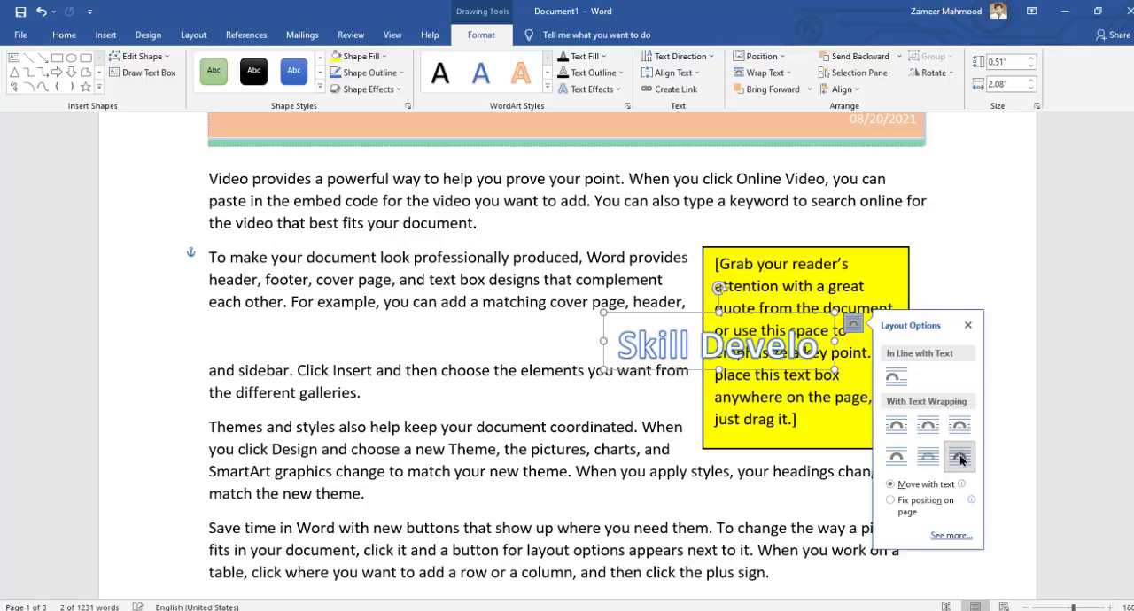
Move the WordArt onto the "Themes and styles" paragraph and set its text wrapping to Tight
left_click(751, 312)
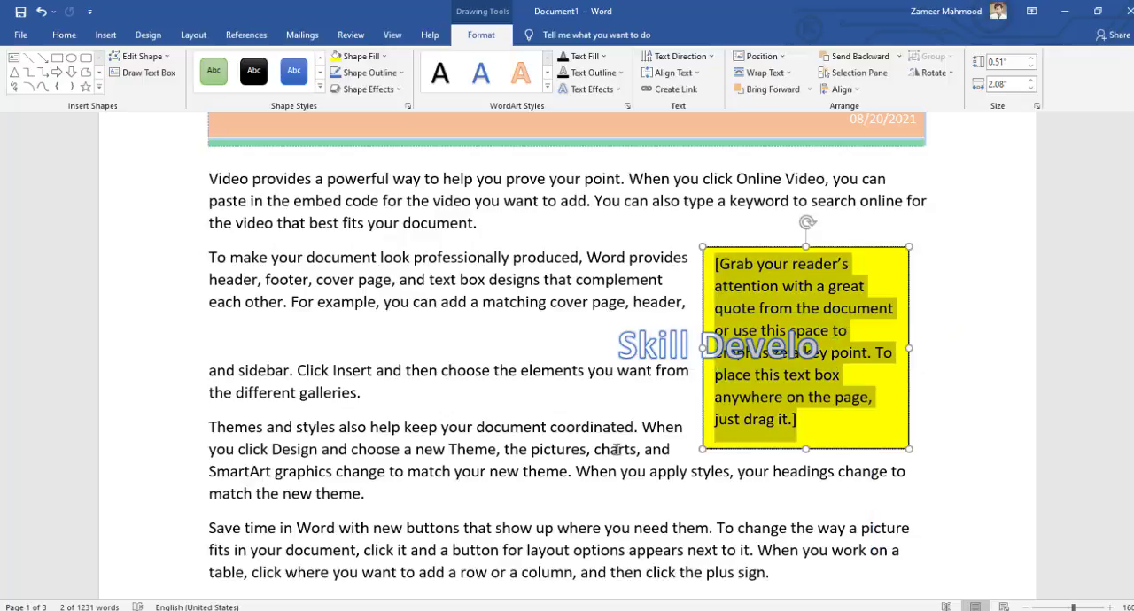
left_click(672, 340)
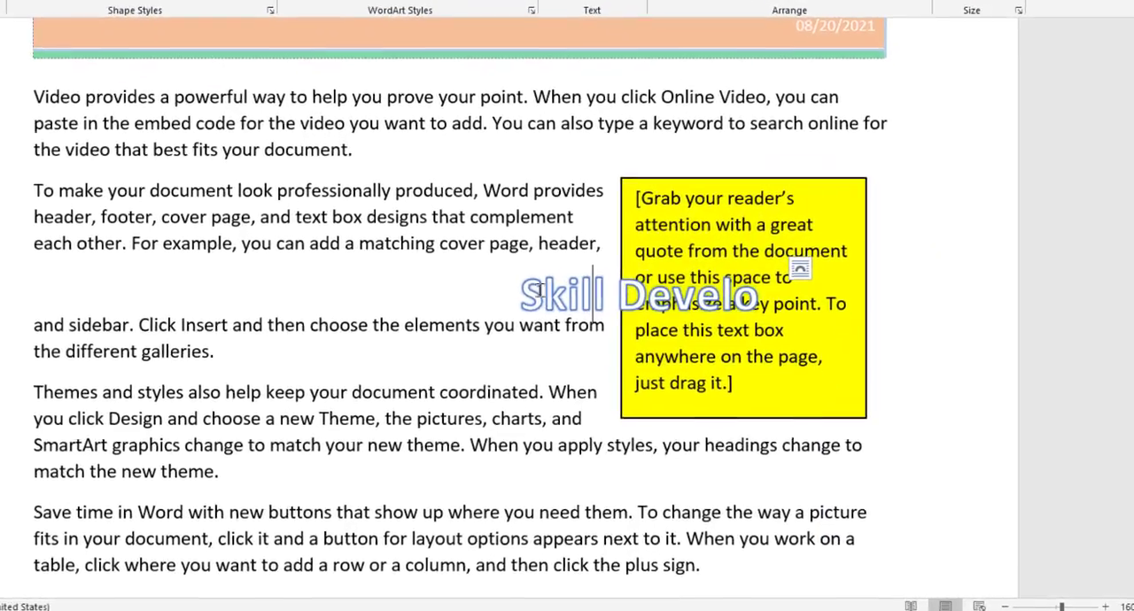
left_click(799, 268)
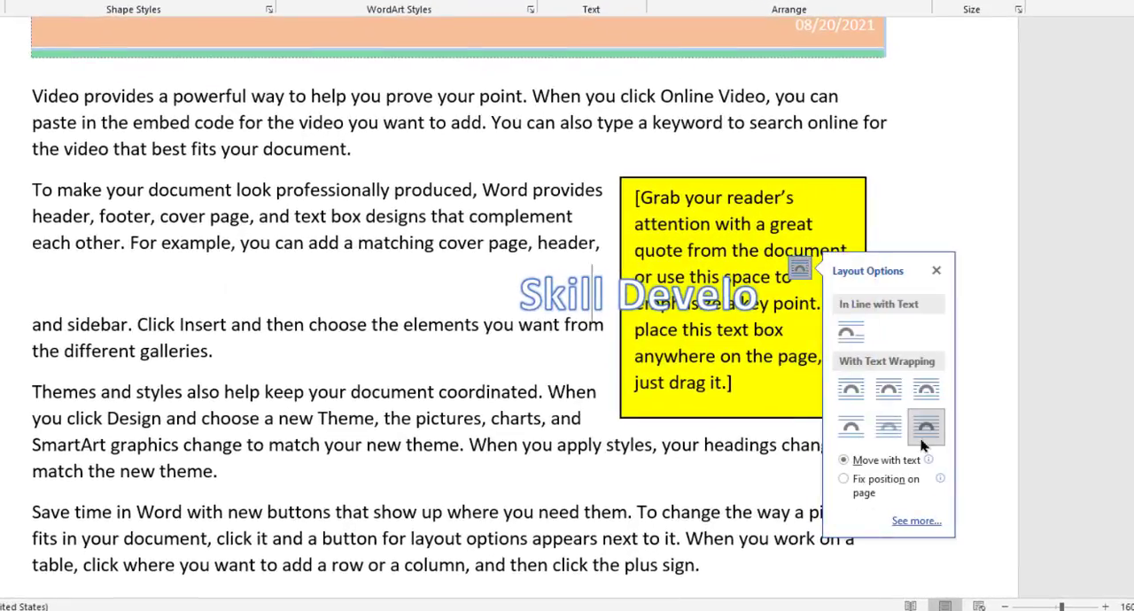
left_click_drag(598, 263, 412, 387)
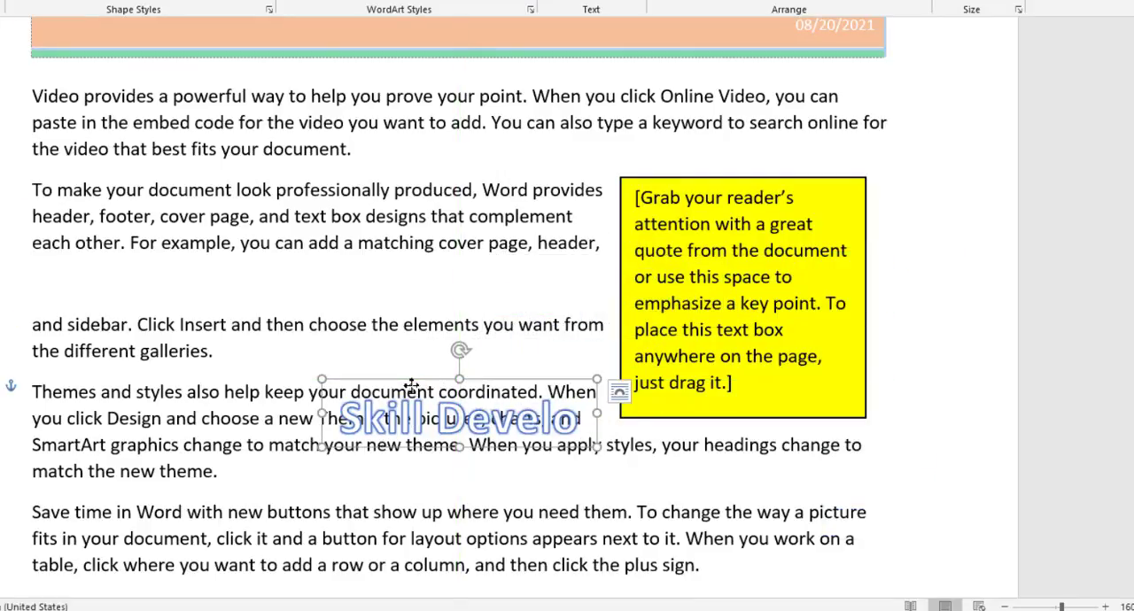
left_click(619, 390)
left_click(713, 469)
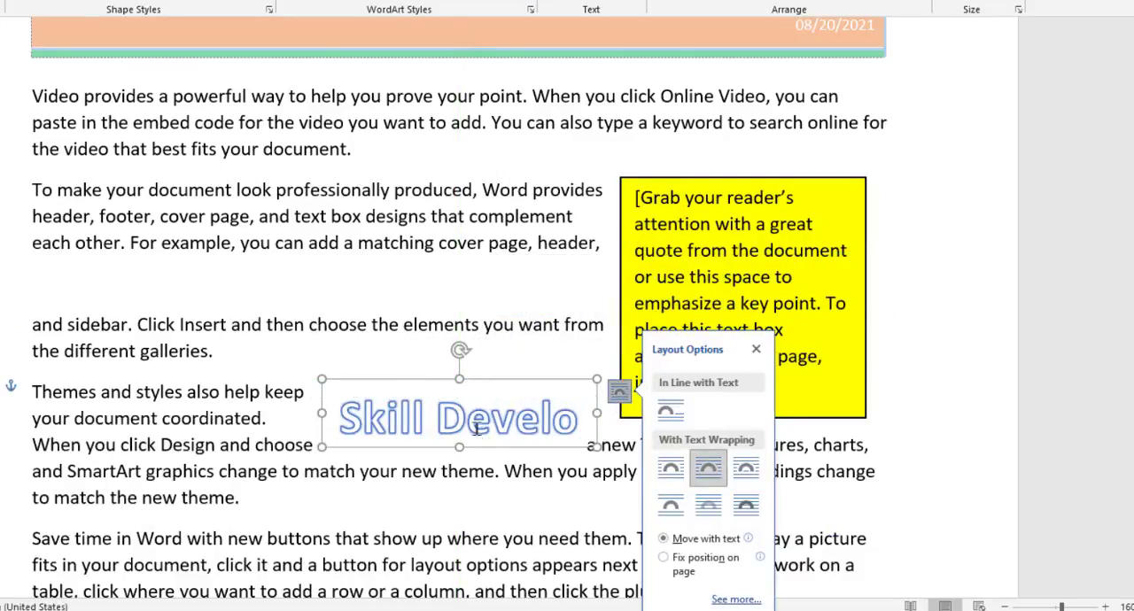
Move the WordArt up between the first two paragraphs and preview the other text wrapping options
left_click(386, 394)
left_click_drag(386, 394, 485, 133)
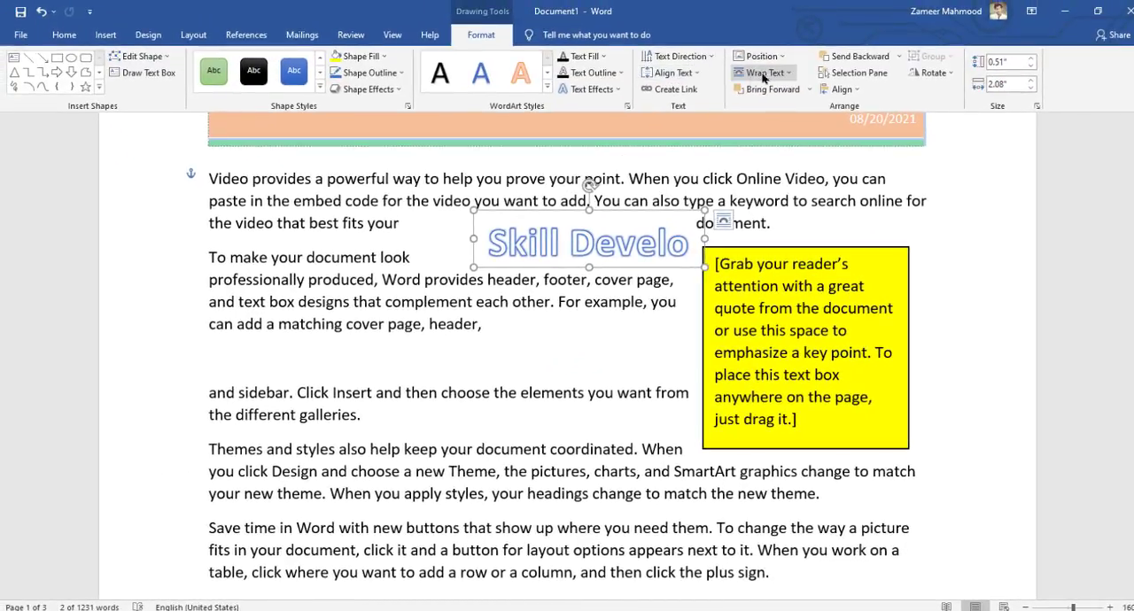
left_click(788, 78)
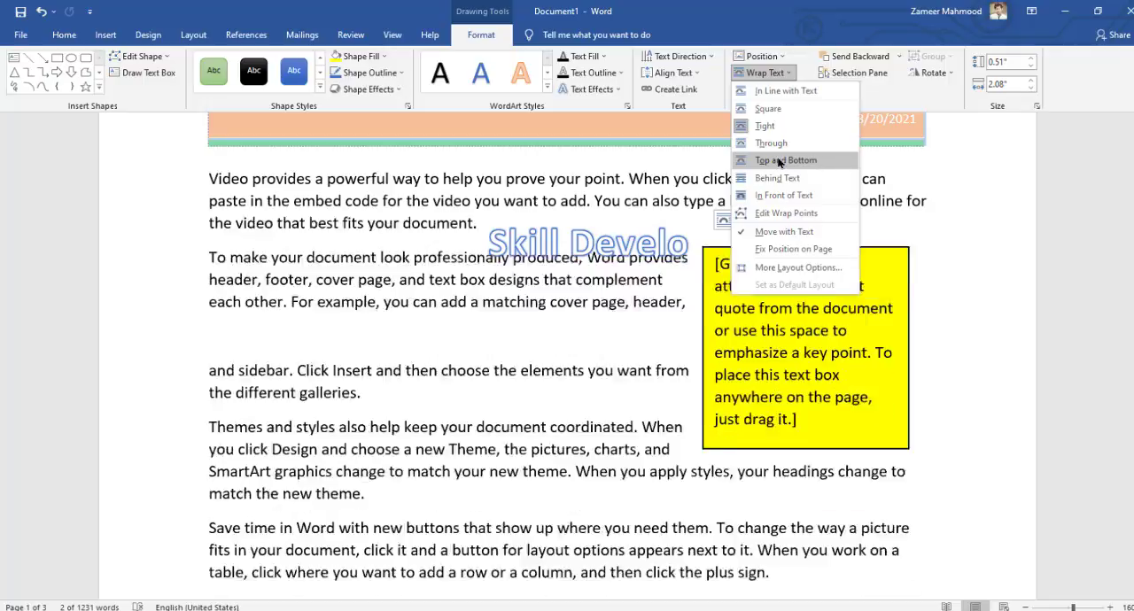
left_click(932, 190)
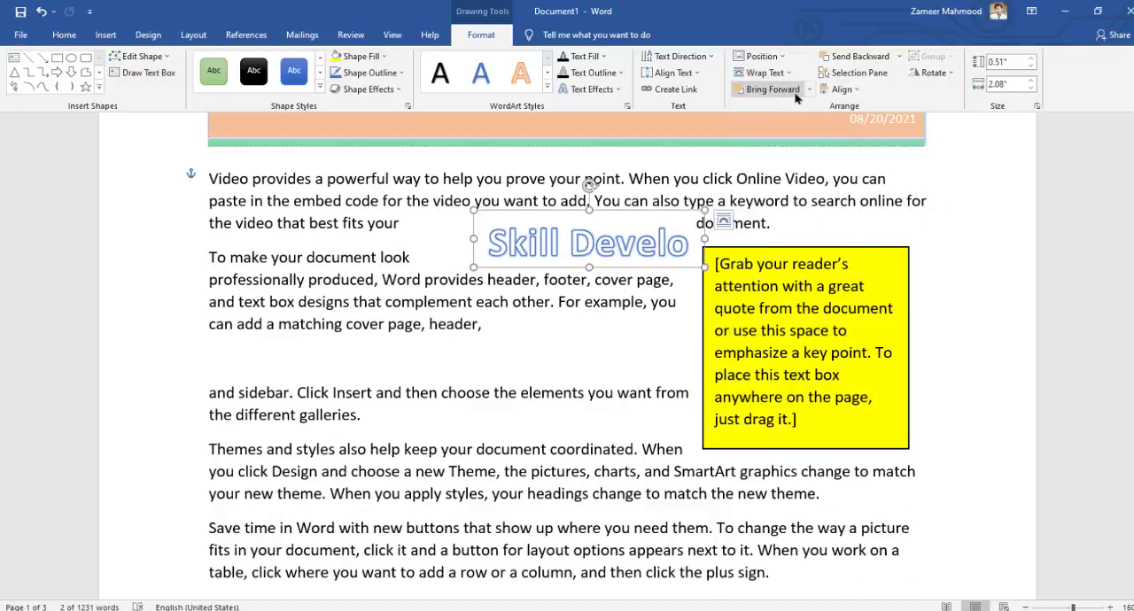
Move the WordArt across the edge of the yellow text box and fill its shape with dark blue
left_click_drag(582, 226, 657, 298)
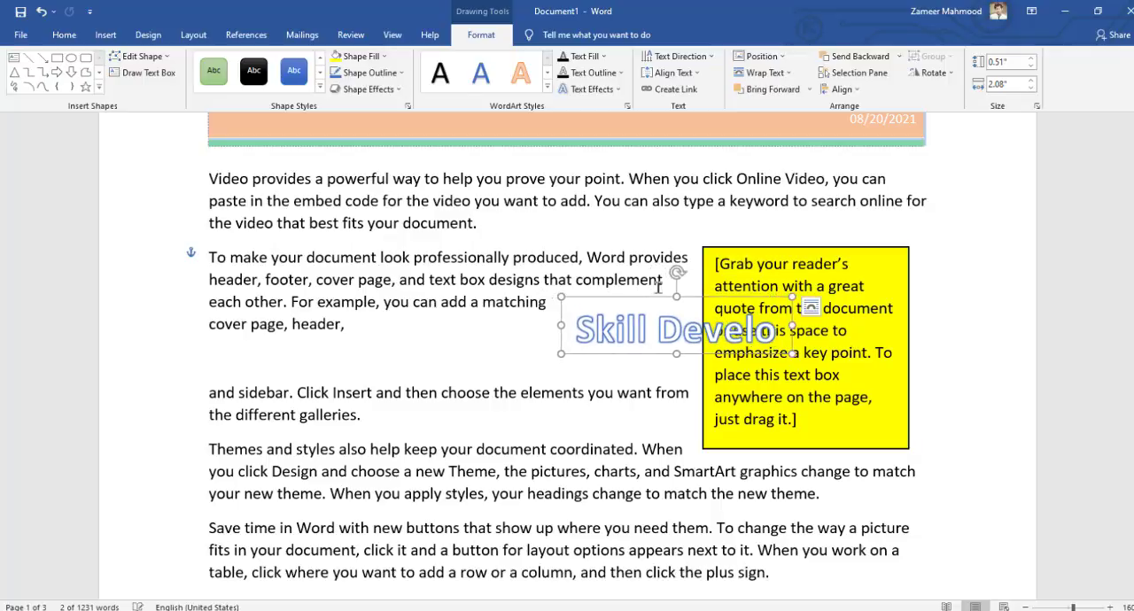
left_click(383, 58)
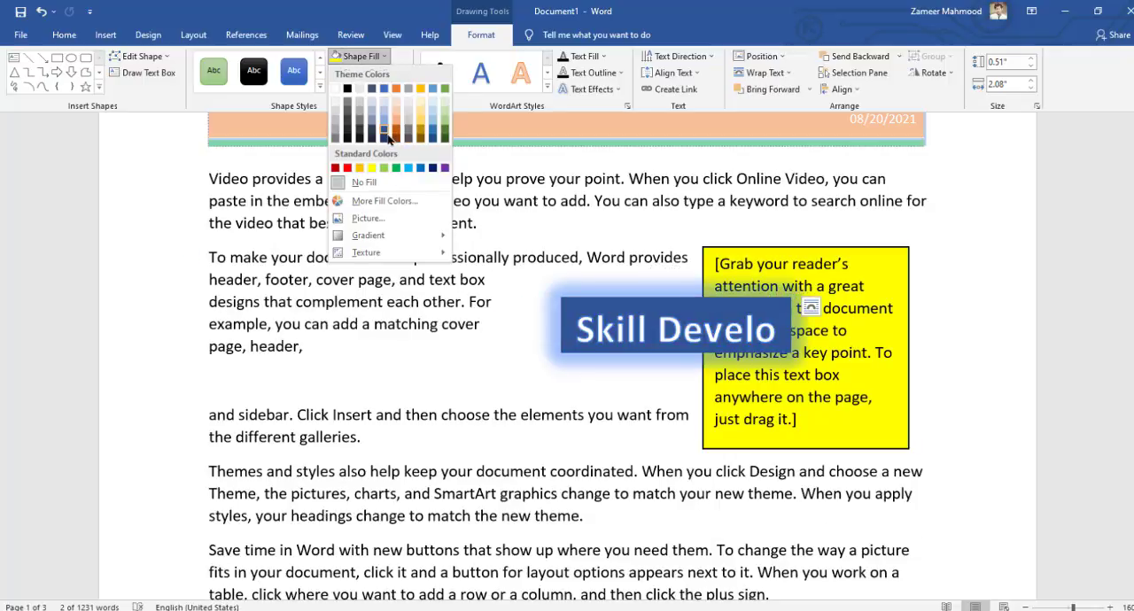
left_click(386, 134)
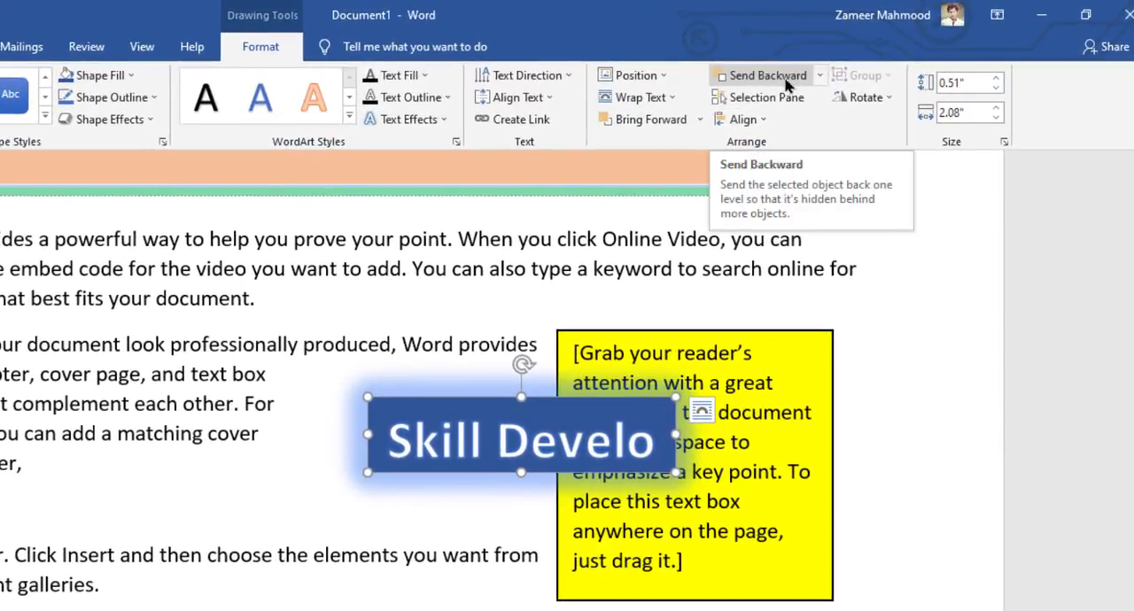
Demonstrate the layering order by sending the WordArt backward and forward, and bringing the yellow text box forward and sending it backward
left_click(785, 83)
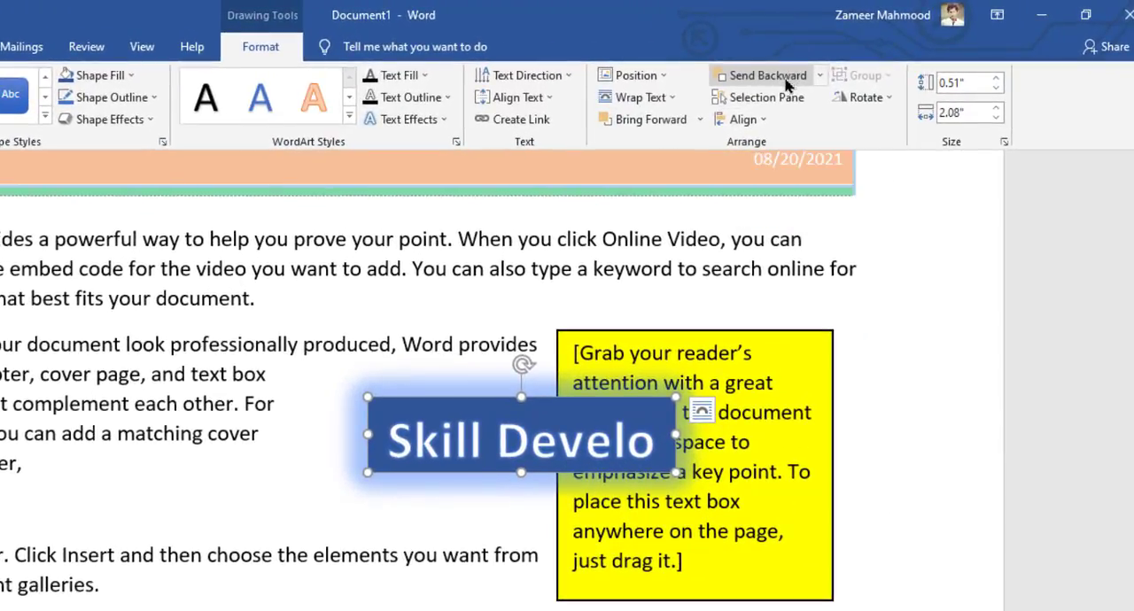
left_click(656, 124)
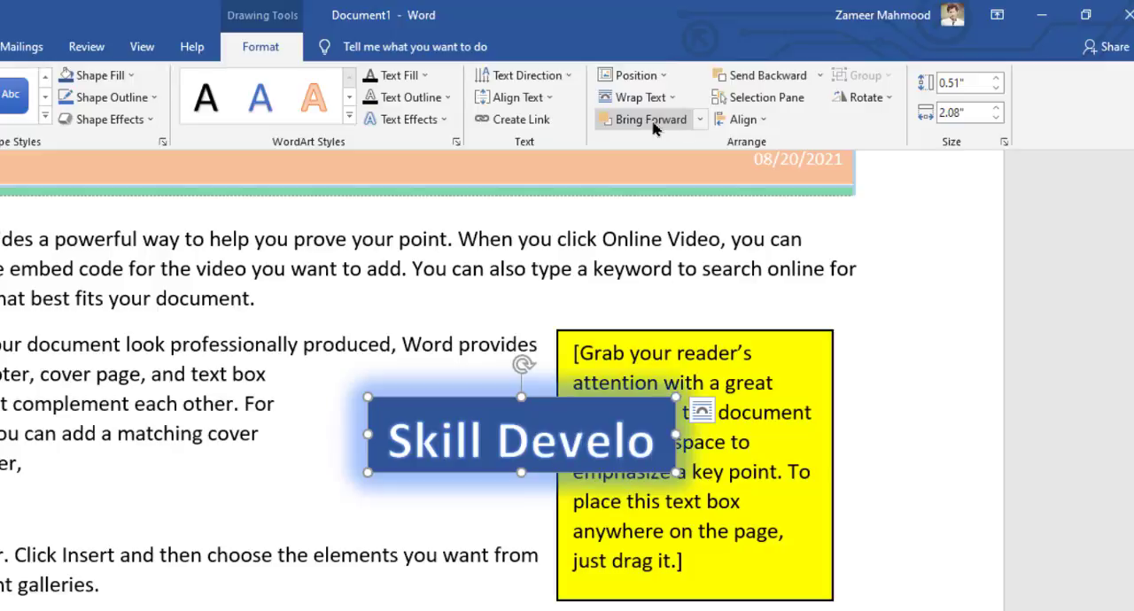
left_click(757, 330)
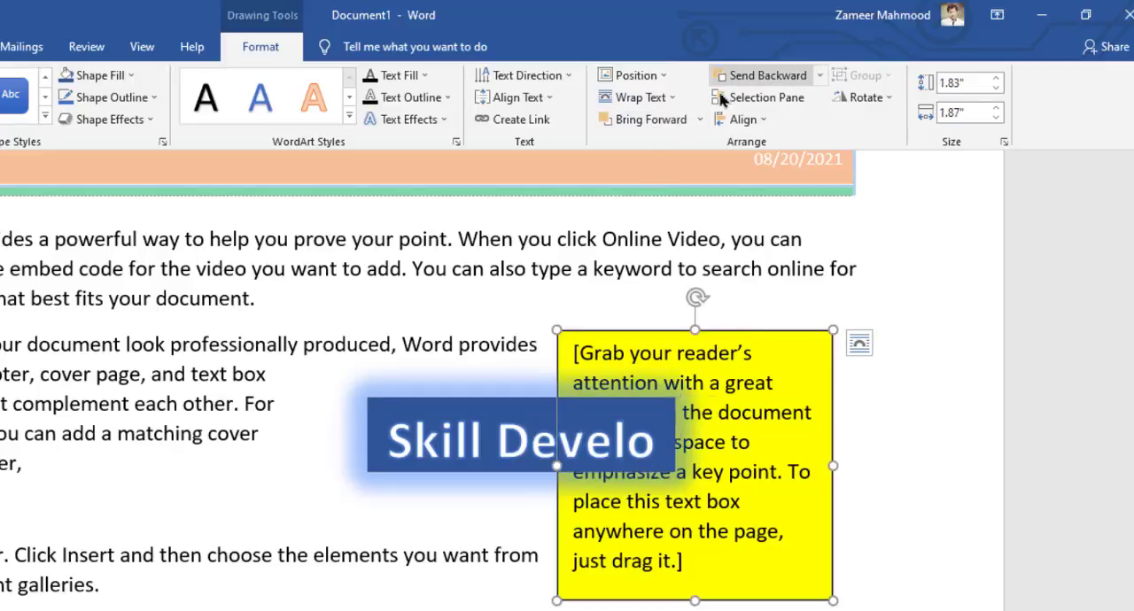
left_click(655, 124)
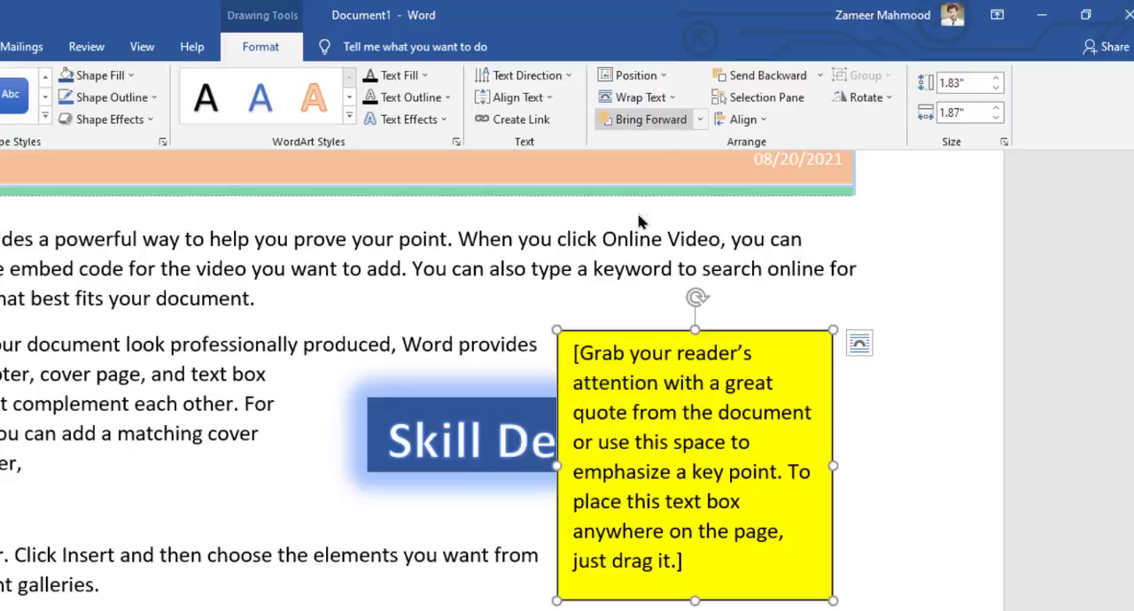
left_click(779, 79)
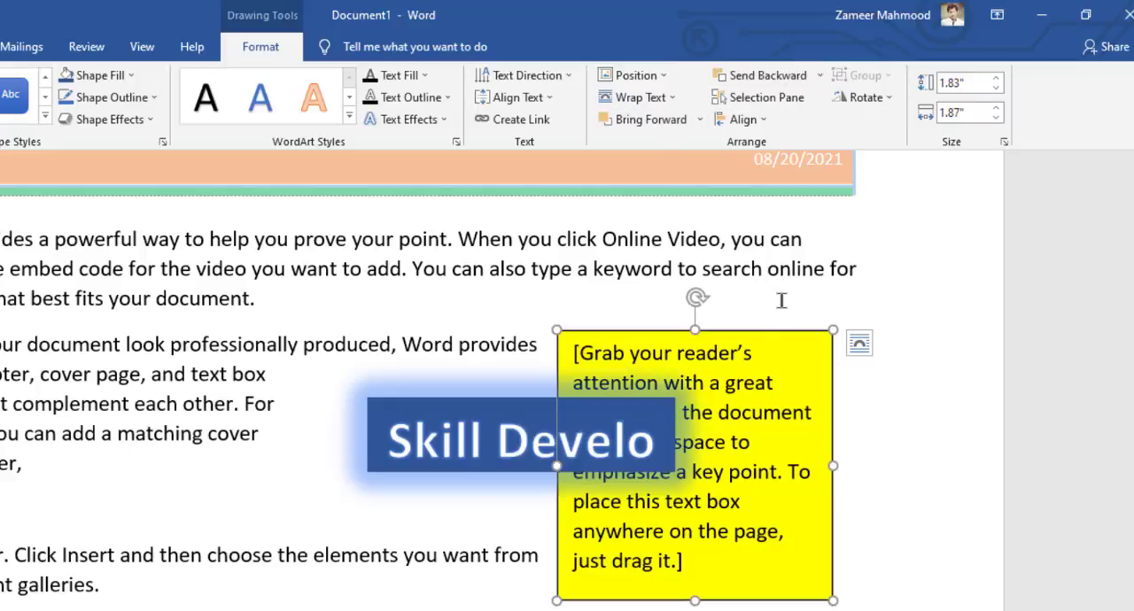
Open the Selection Pane and toggle the visibility of Text Box 2 and Text Box 1 off and on again
left_click(770, 105)
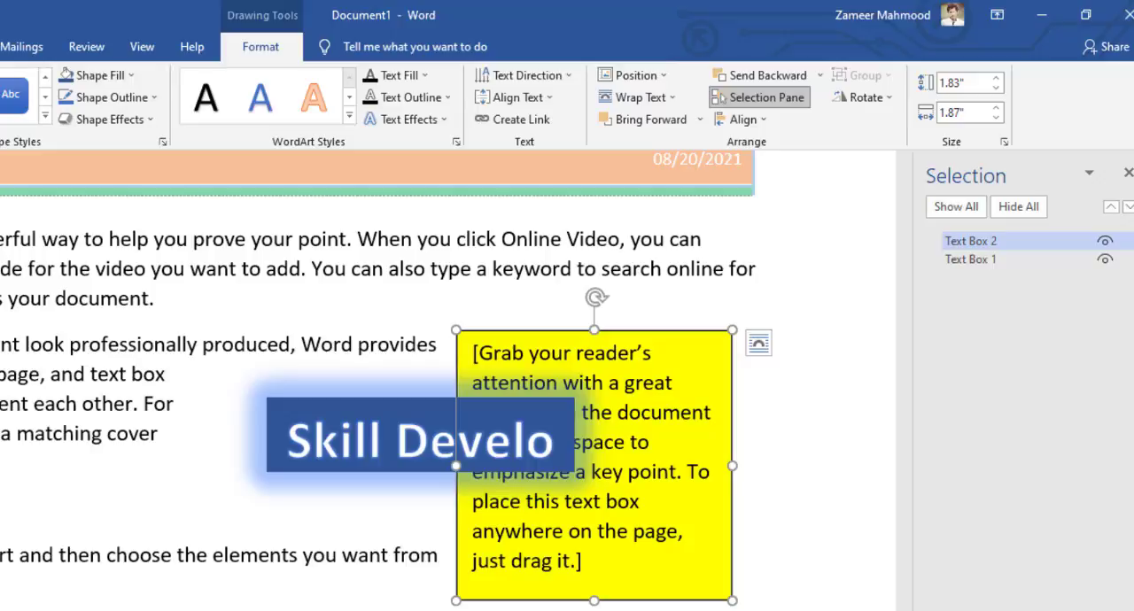
left_click(1105, 242)
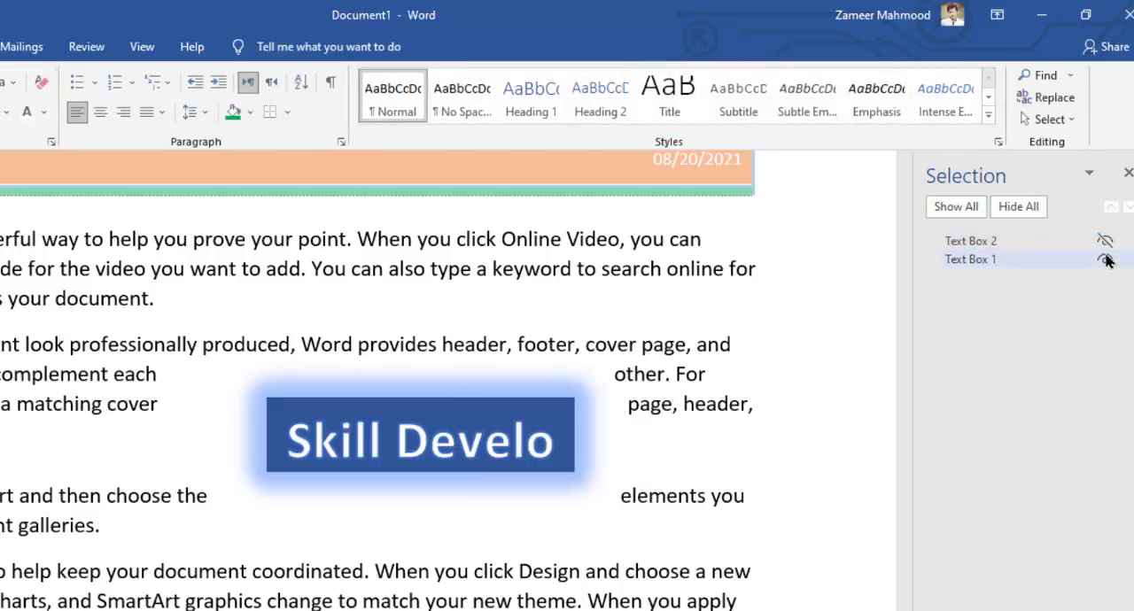
left_click(1105, 258)
left_click(1105, 243)
left_click(1104, 258)
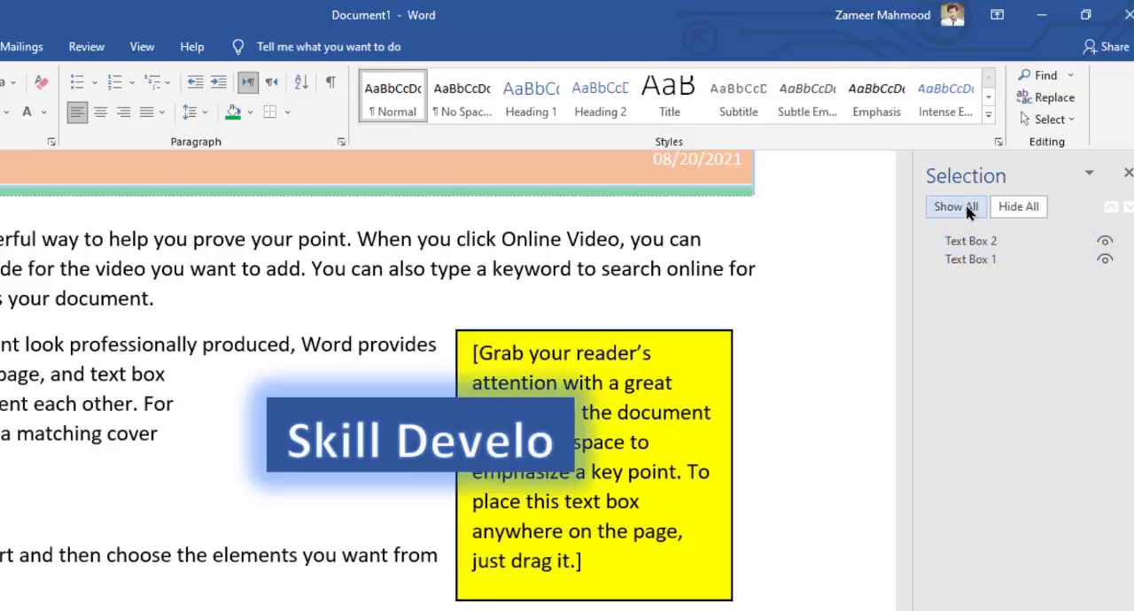
Hide all objects at once, show them all again, and close the Selection Pane
left_click(1021, 207)
left_click(956, 207)
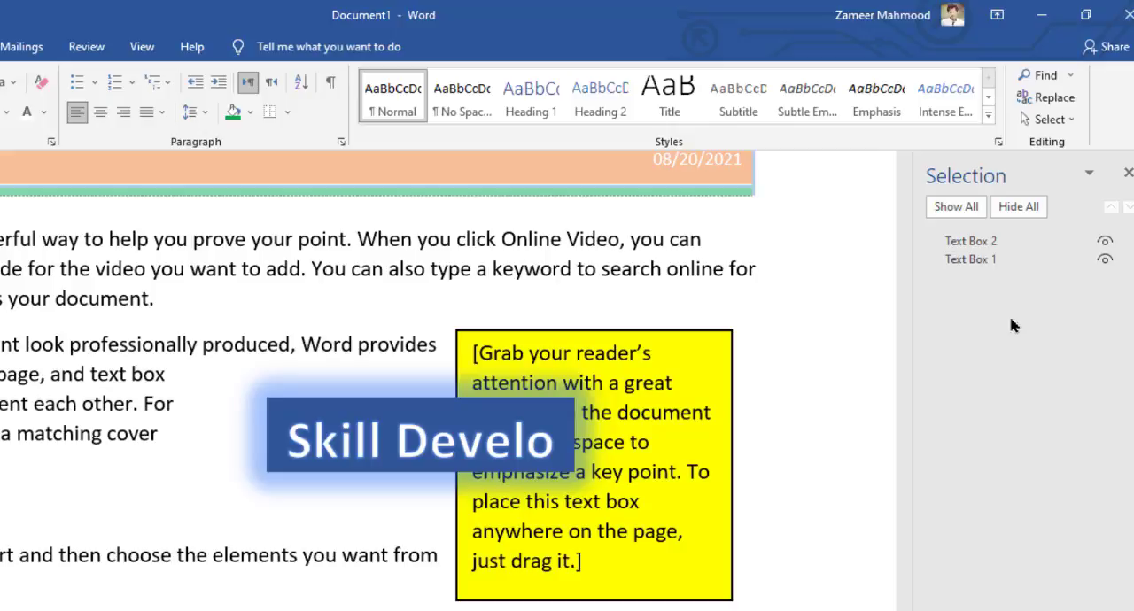
left_click(1128, 172)
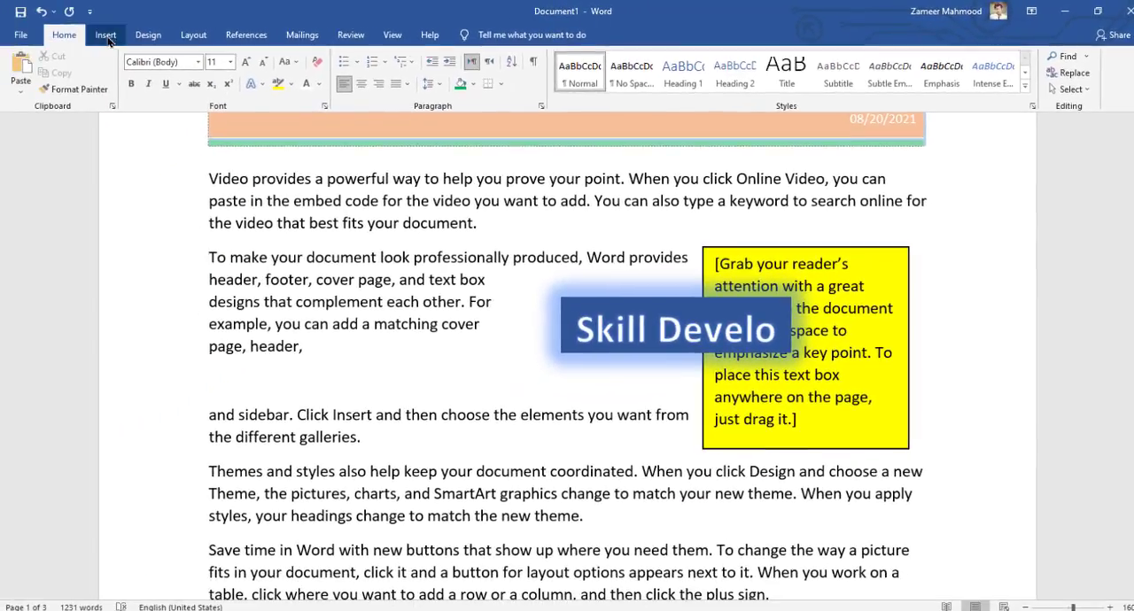
Set the height of the "Skill Develo" WordArt to 0.5" and deselect it
left_click(78, 36)
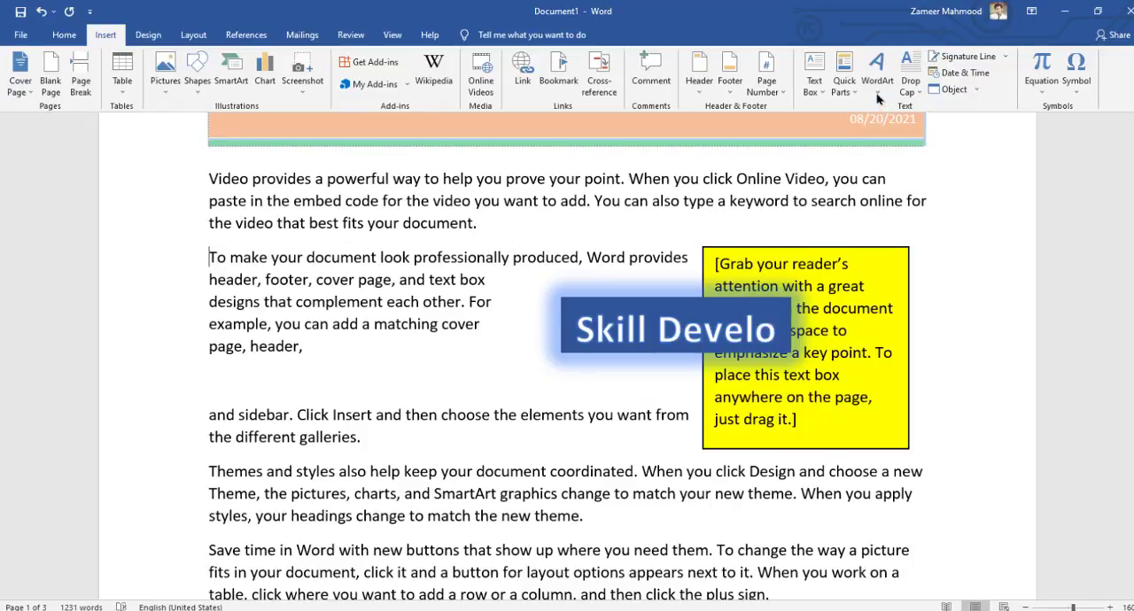
left_click(718, 302)
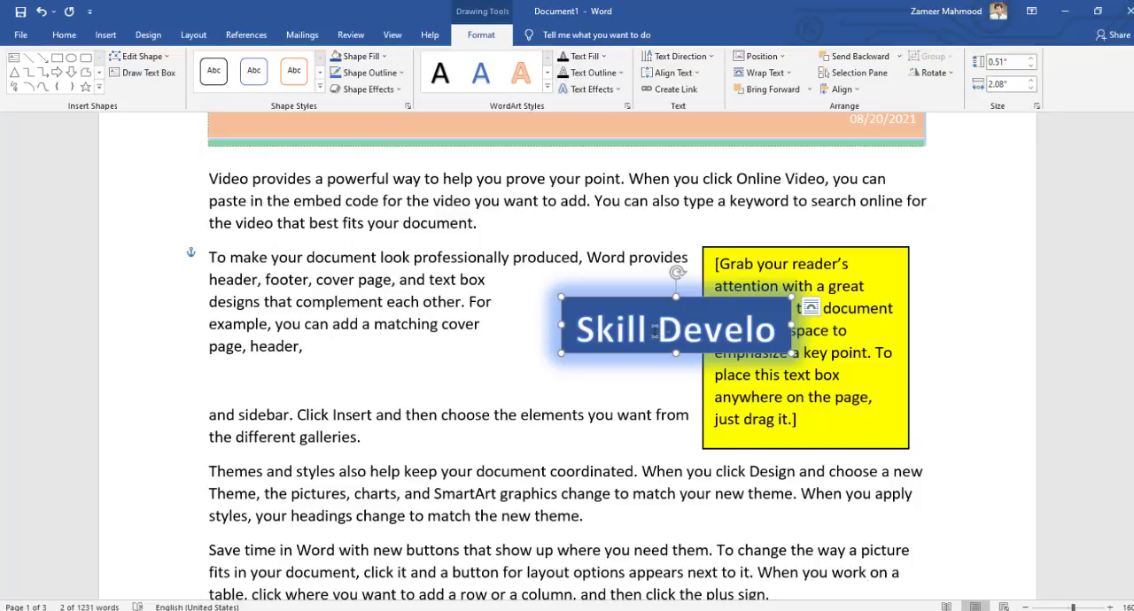
left_click(1030, 59)
left_click(1030, 59)
left_click(1030, 59)
left_click(1030, 66)
left_click(1030, 66)
left_click(1030, 66)
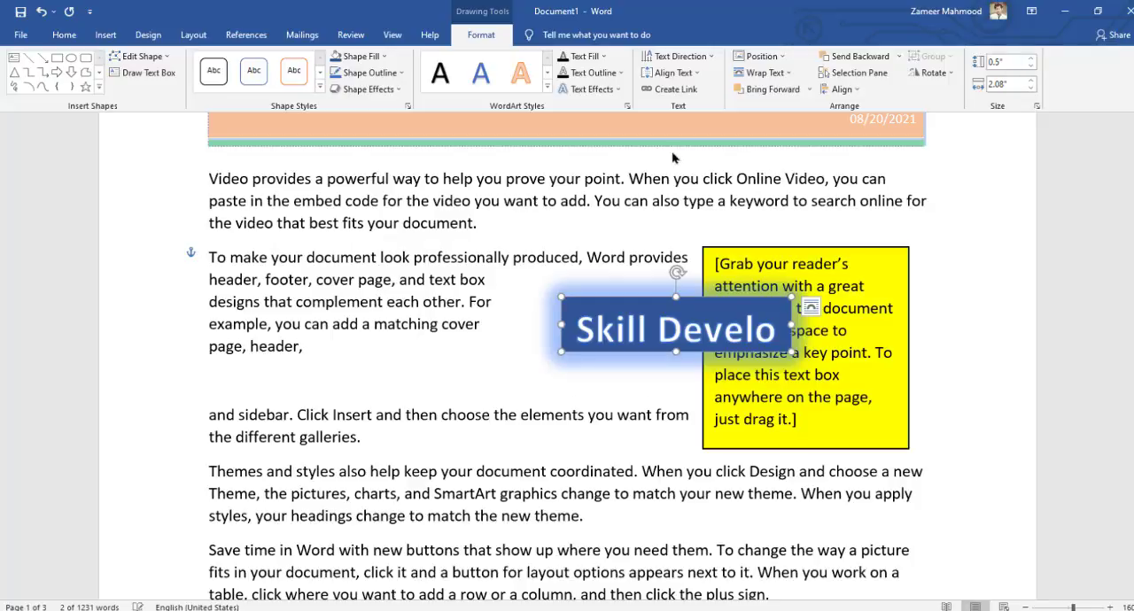
left_click(522, 449)
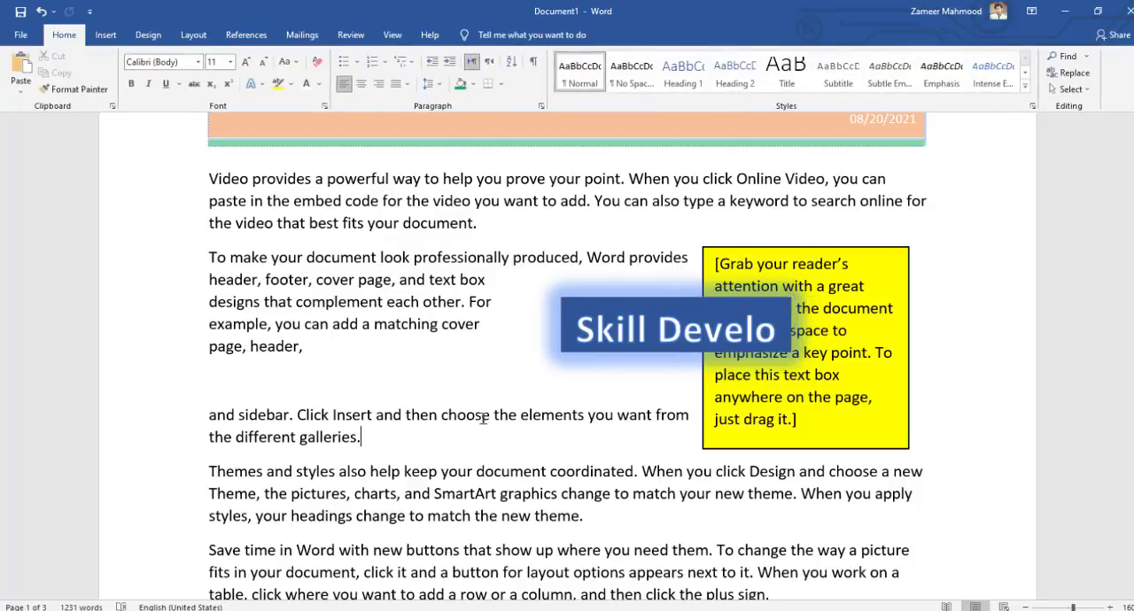
Add a Dropped drop cap to the first paragraph, which begins with "Video provides"
left_click(105, 35)
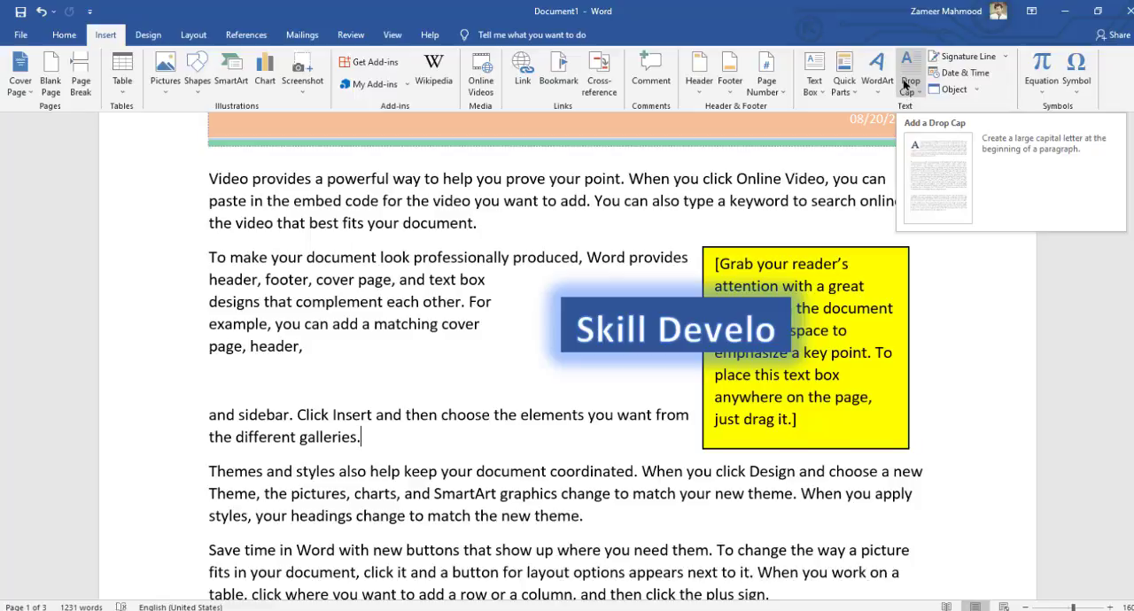
scroll(405, 260, "down", 2)
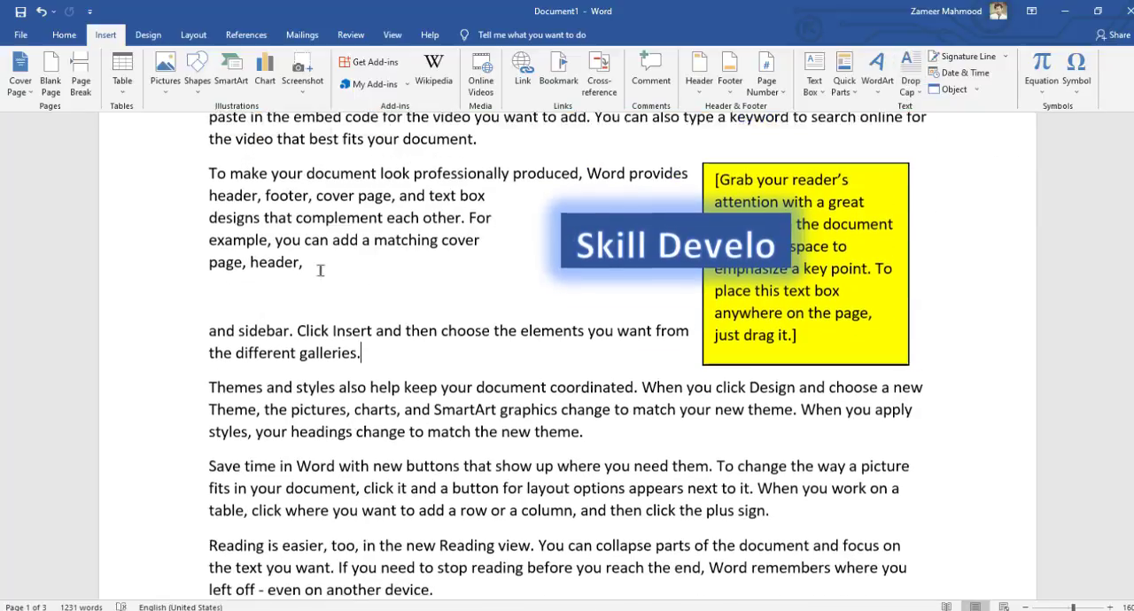
scroll(321, 270, "up", 4)
left_click_drag(212, 280, 479, 327)
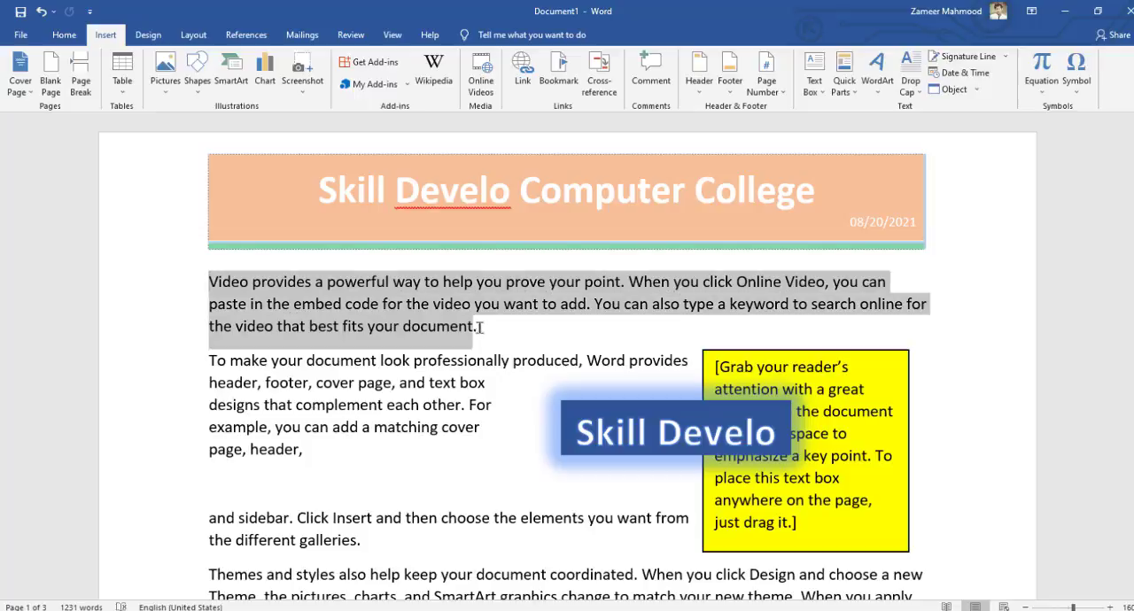
left_click(428, 305)
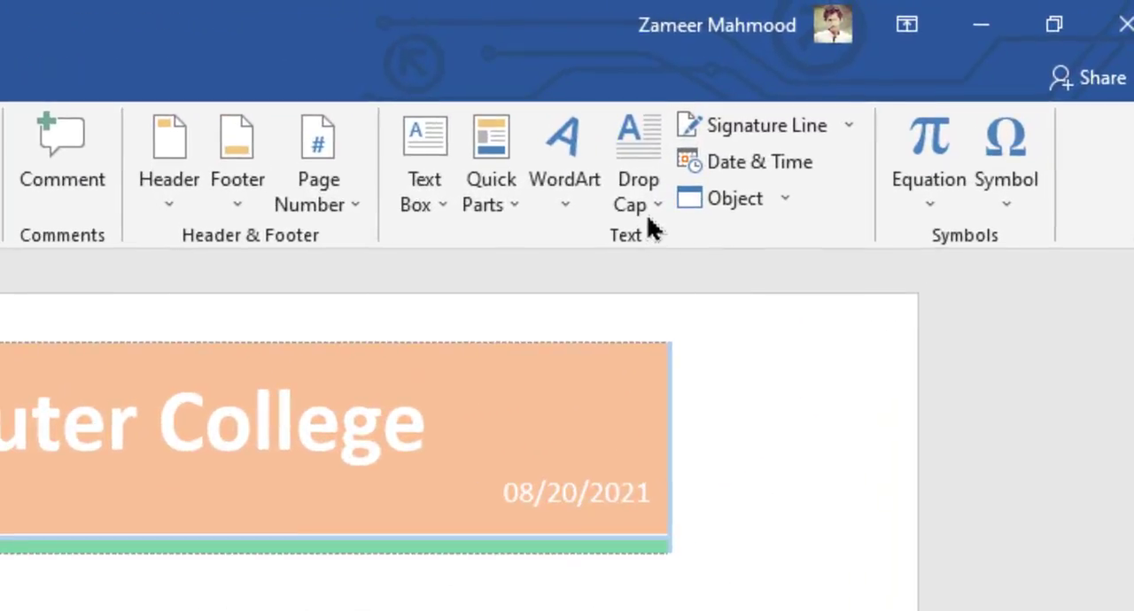
left_click(649, 209)
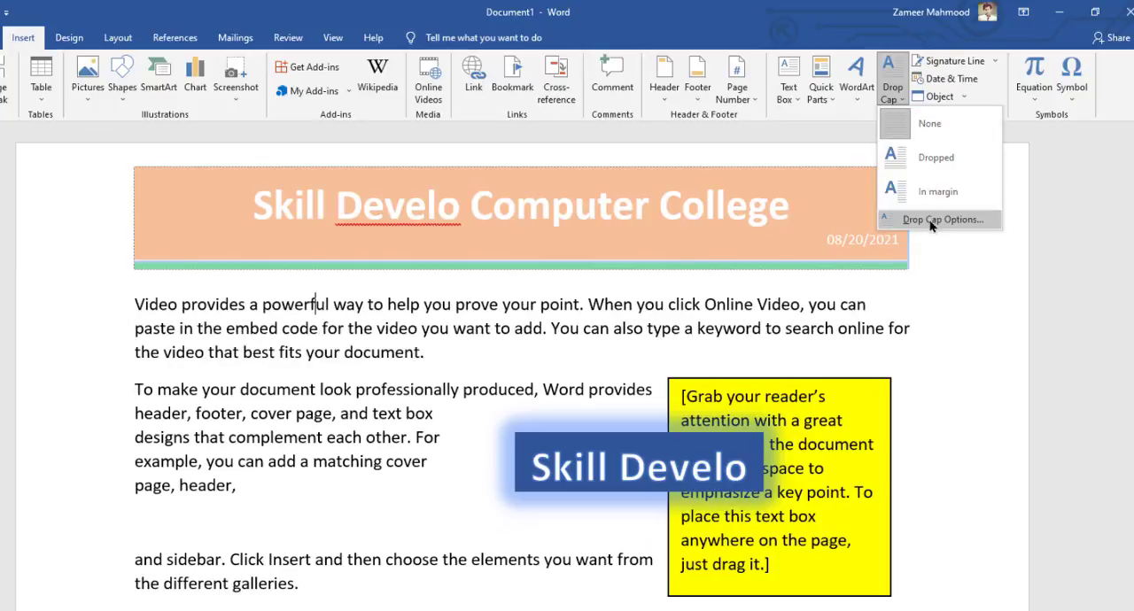
key("Escape")
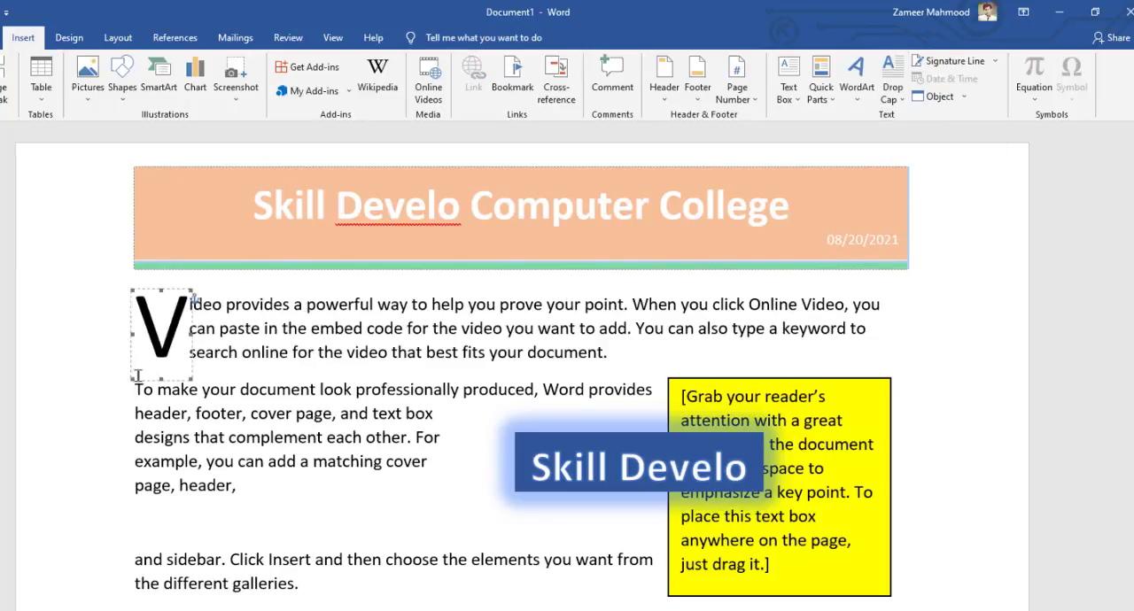
Set the font size of the drop cap "V" to 72 and deselect it
left_click_drag(135, 381, 142, 367)
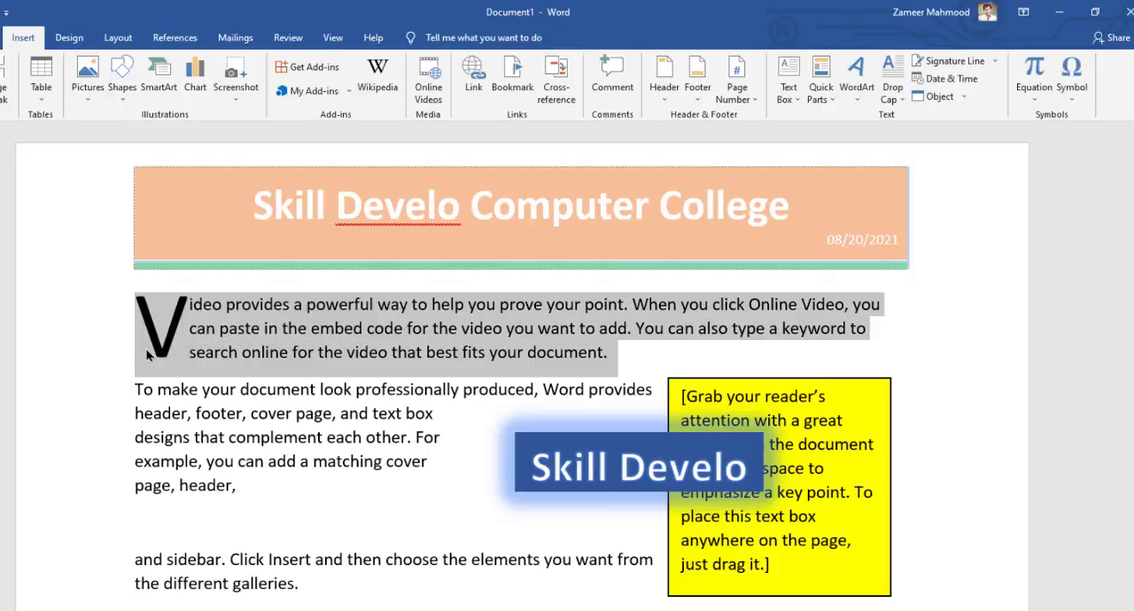
left_click(149, 357)
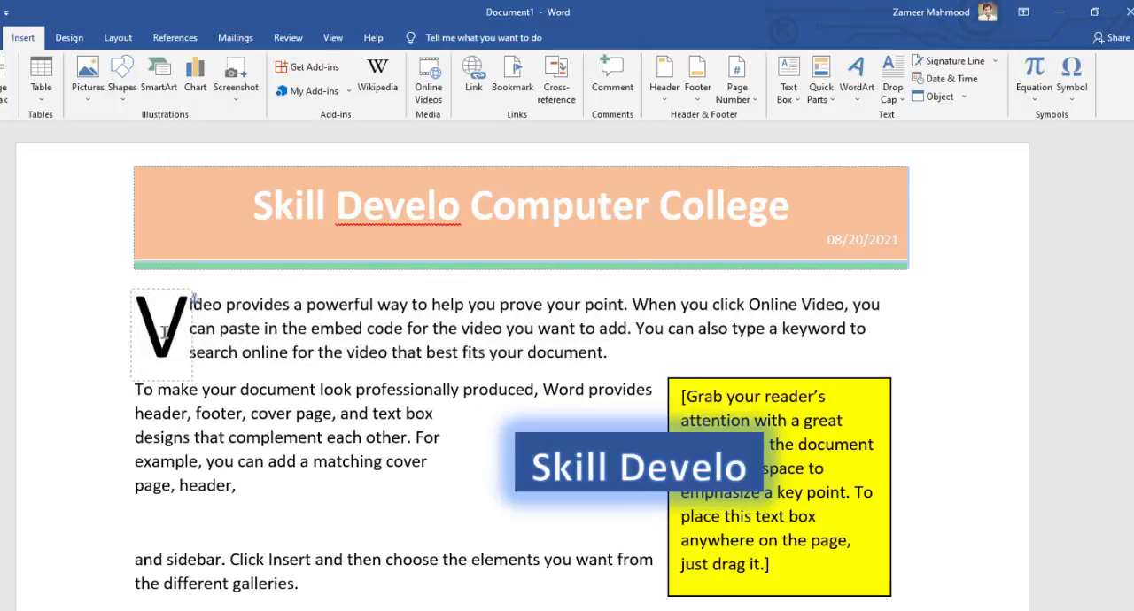
double_click(148, 339)
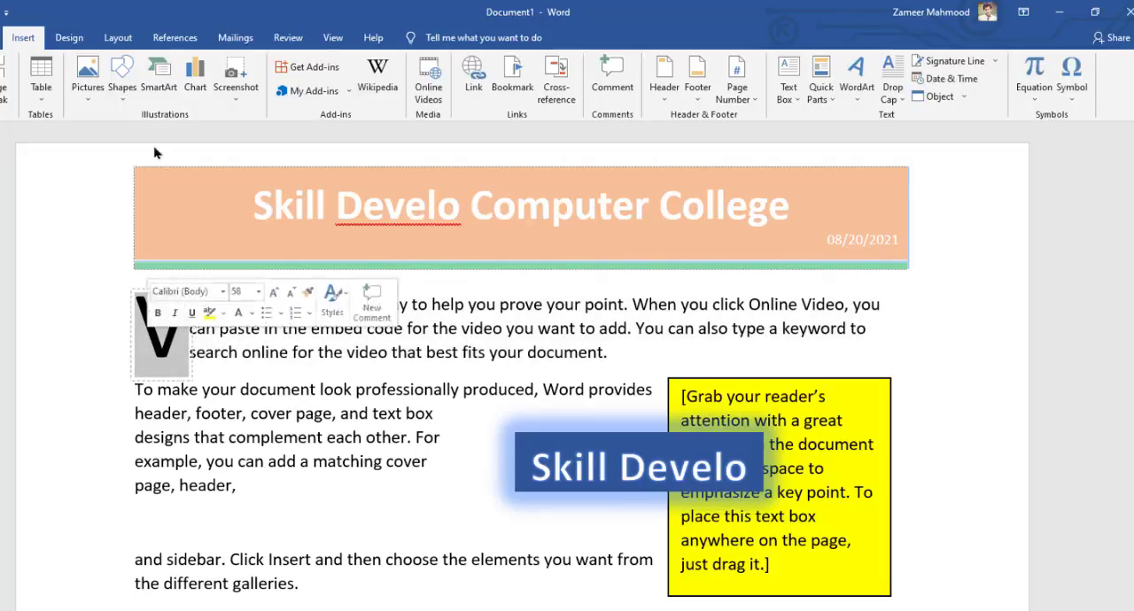
left_click(7, 42)
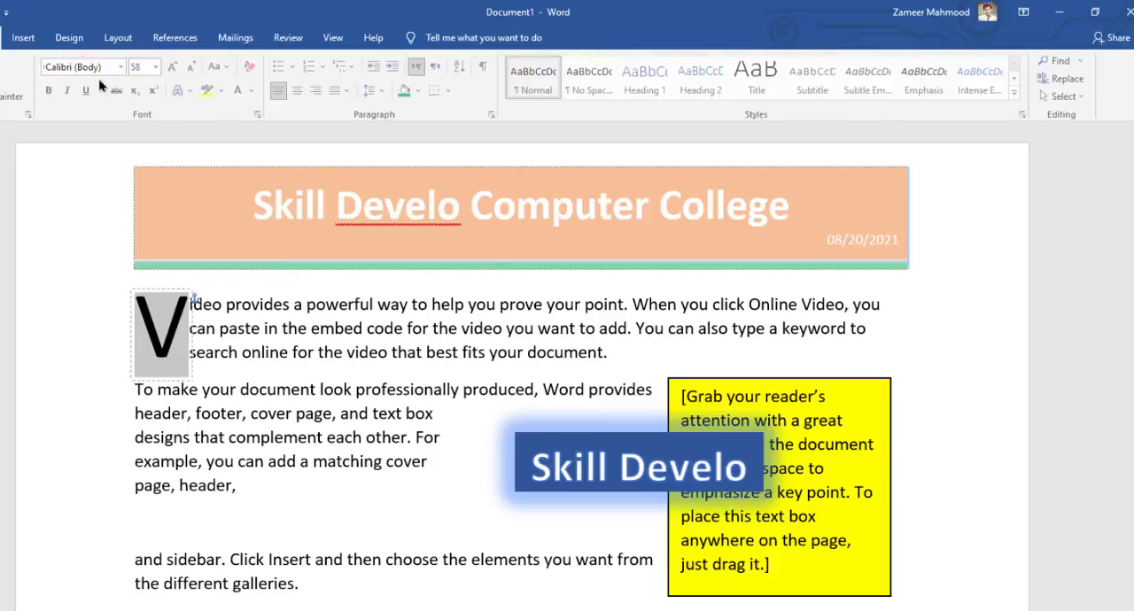
left_click(193, 67)
left_click(193, 69)
left_click(175, 70)
left_click(175, 70)
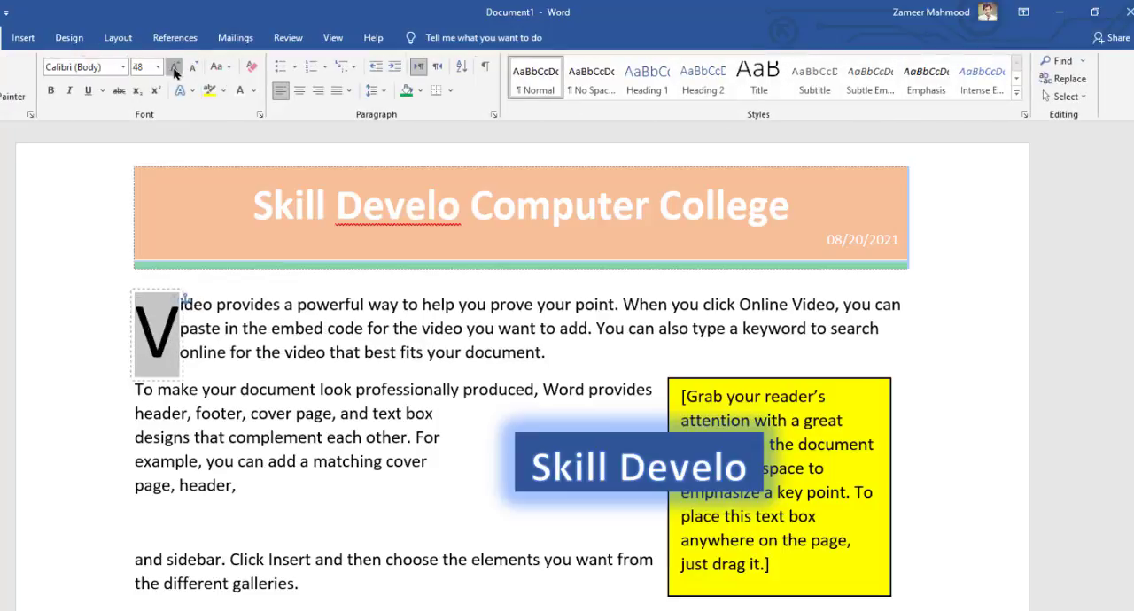
left_click(176, 70)
left_click(176, 70)
left_click(194, 68)
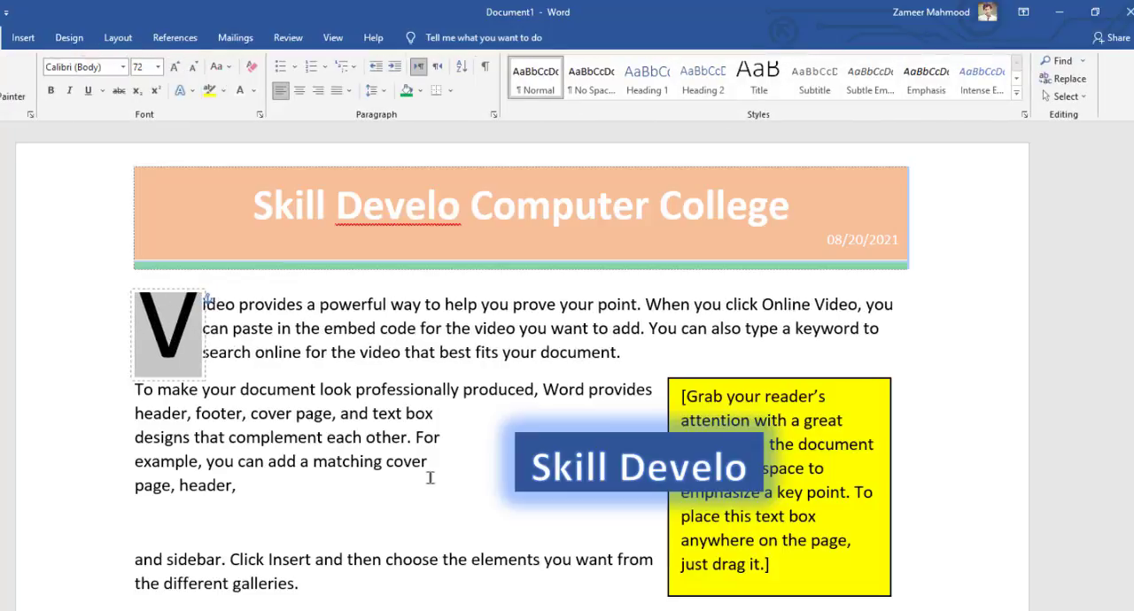
left_click(348, 358)
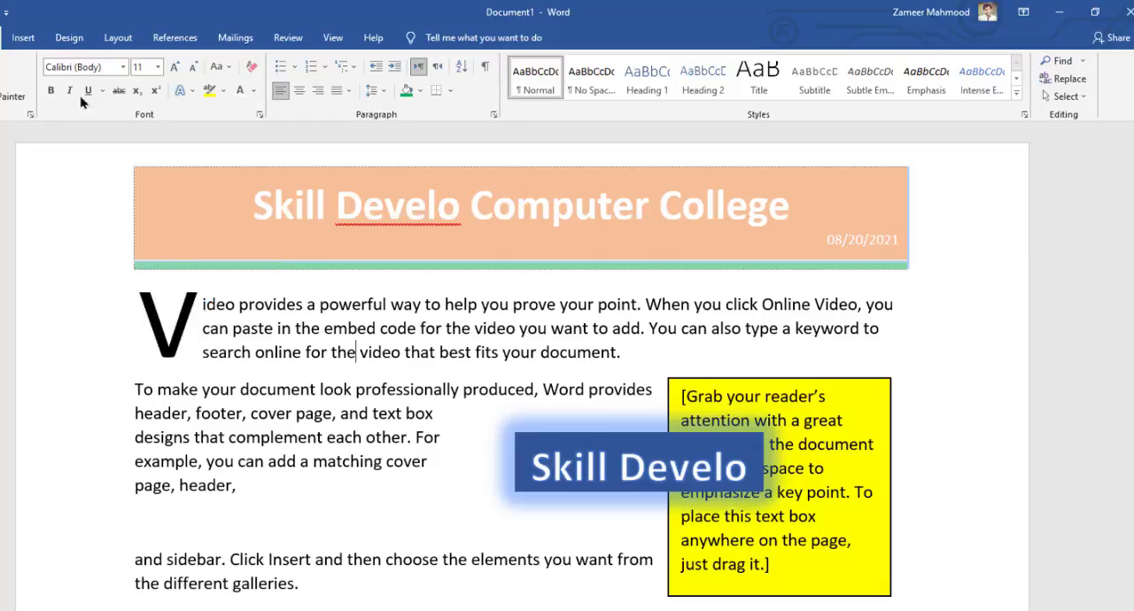
Insert a signature line with the default setup in the first paragraph, and undo the insertion
left_click(23, 37)
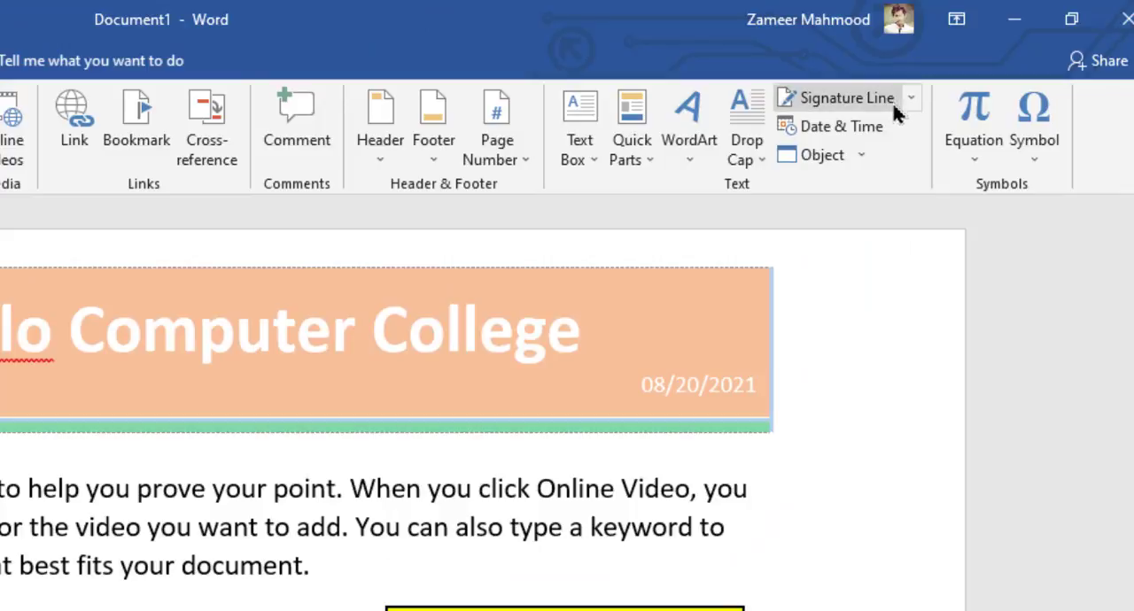
left_click(899, 101)
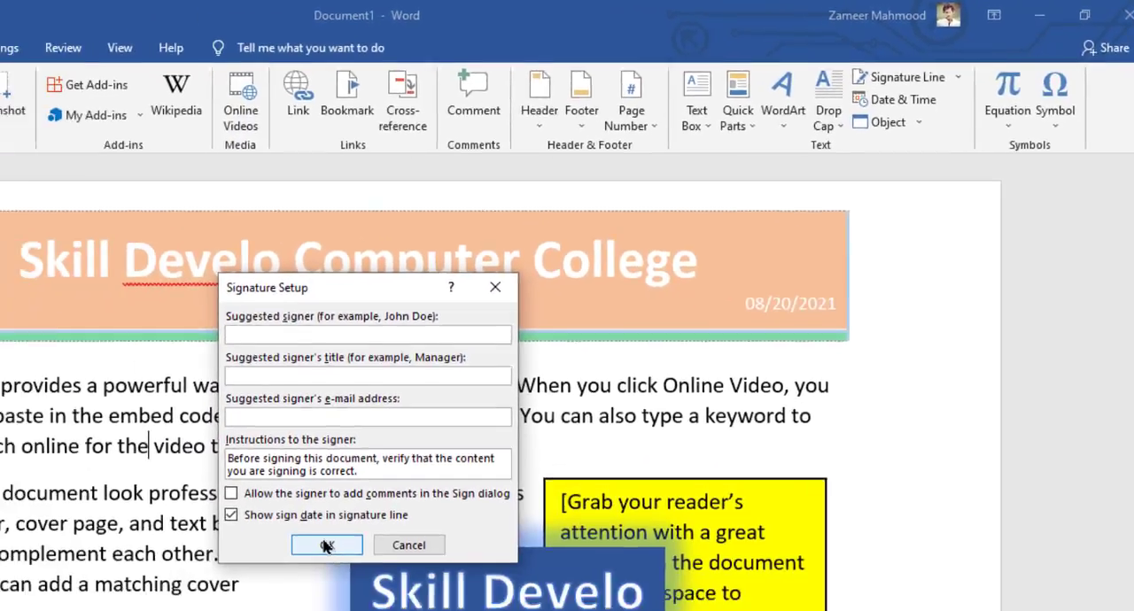
left_click(147, 609)
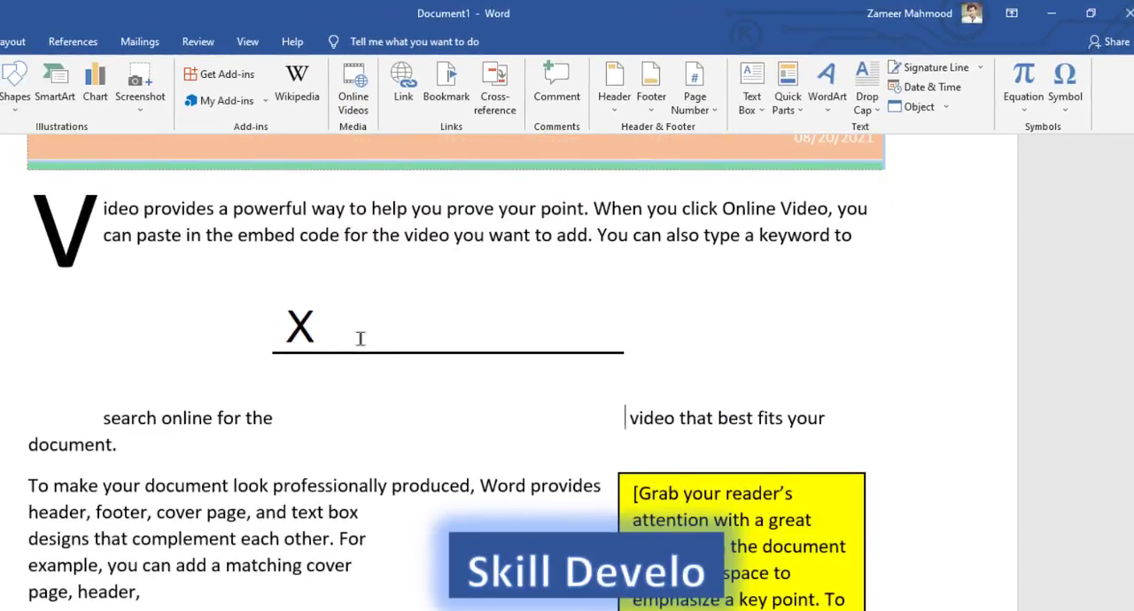
key("ctrl+z")
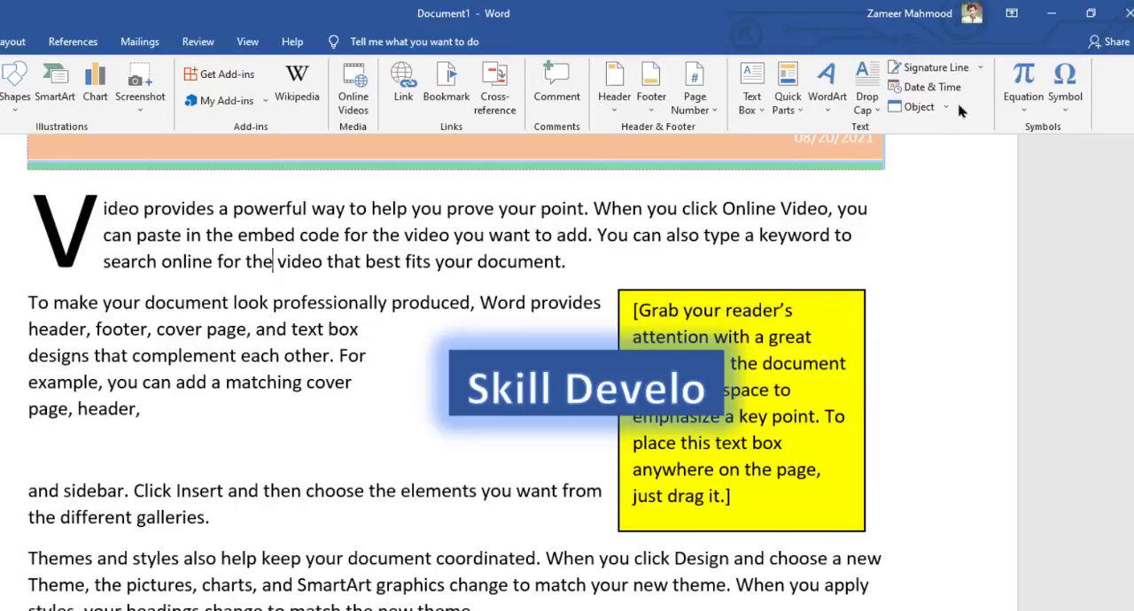
Insert the date in the "Friday, August 20, 2021" format on the empty line above "and sidebar", and select the inserted line
left_click(51, 458)
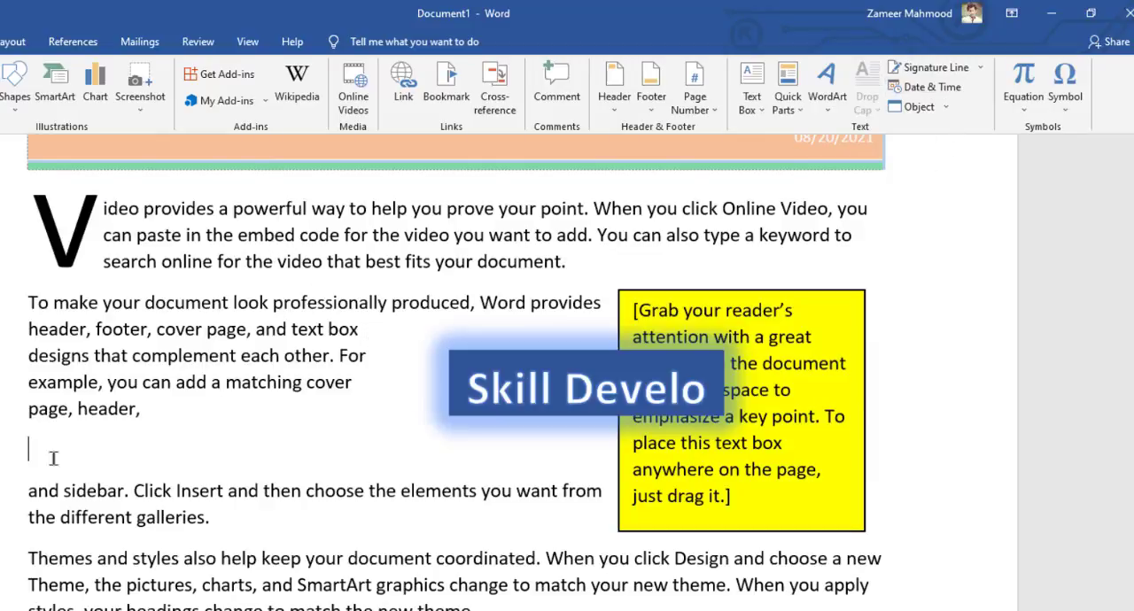
left_click(964, 88)
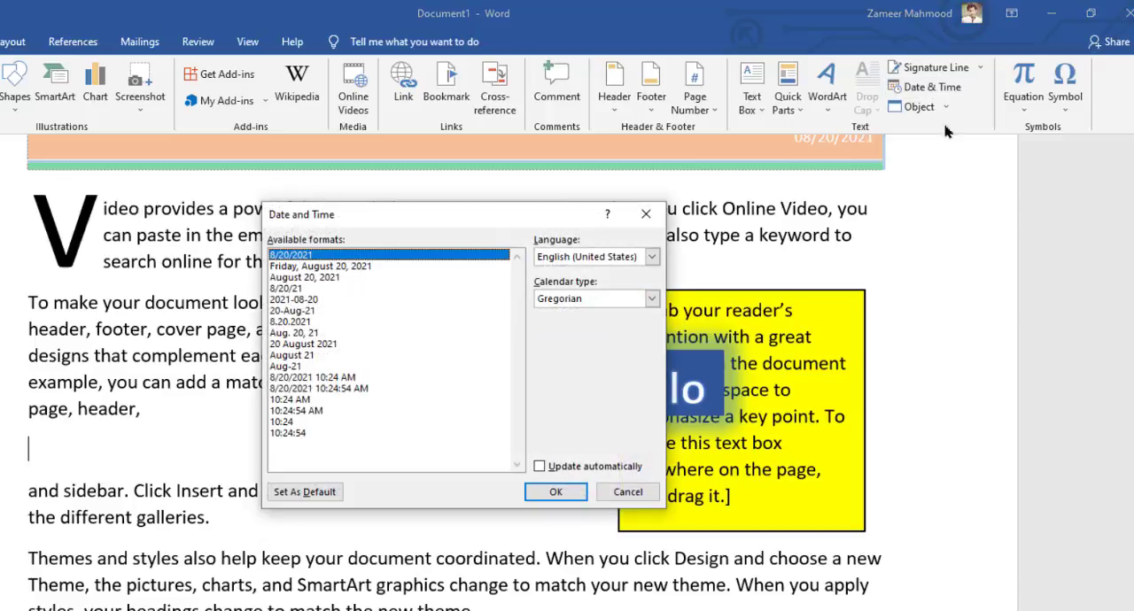
left_click(290, 279)
left_click(295, 288)
left_click(312, 322)
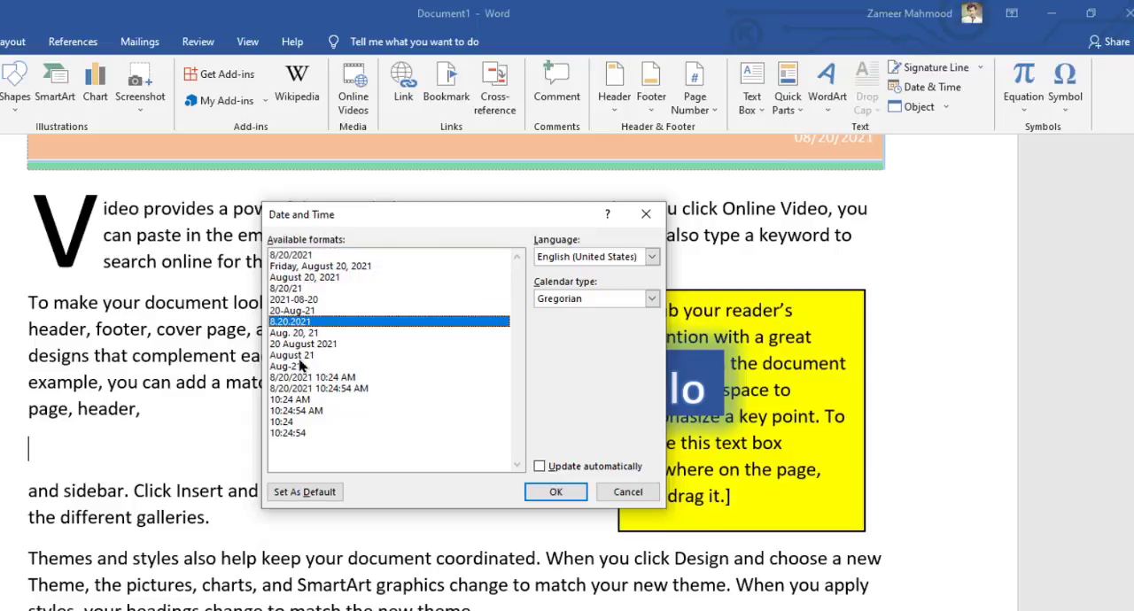
left_click(306, 356)
left_click(315, 378)
left_click(313, 336)
left_click(306, 290)
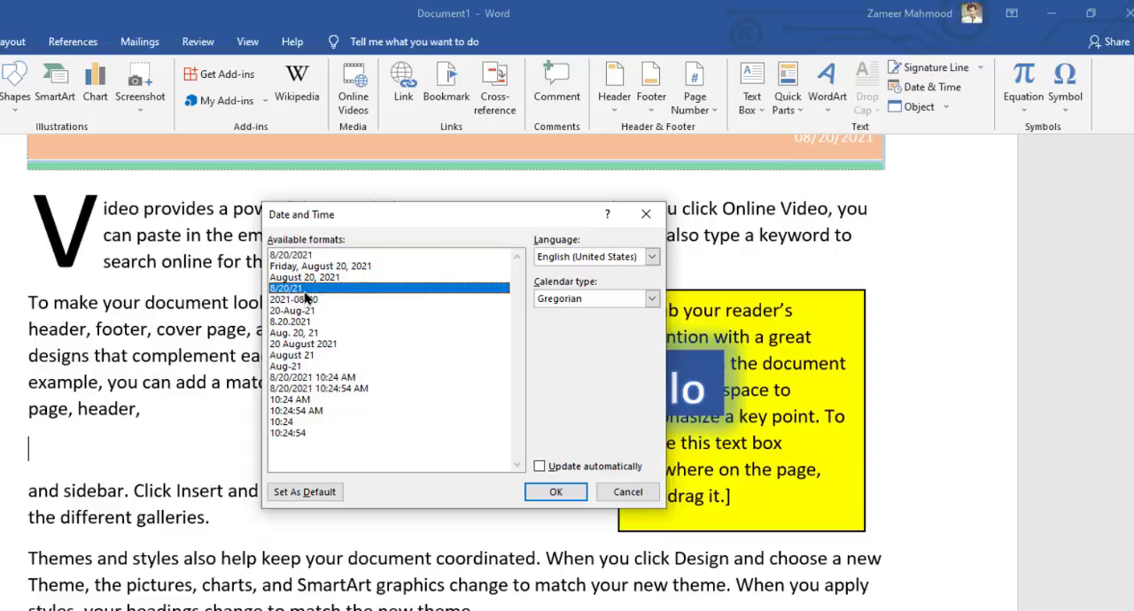
left_click(310, 255)
left_click(309, 321)
left_click(307, 355)
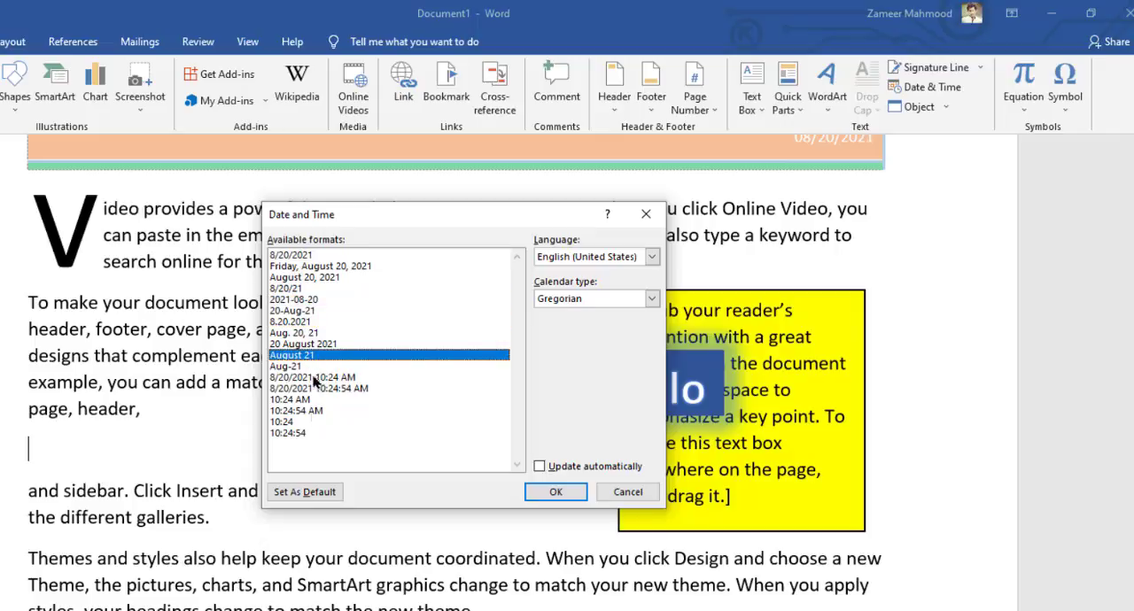
left_click(335, 268)
left_click(558, 491)
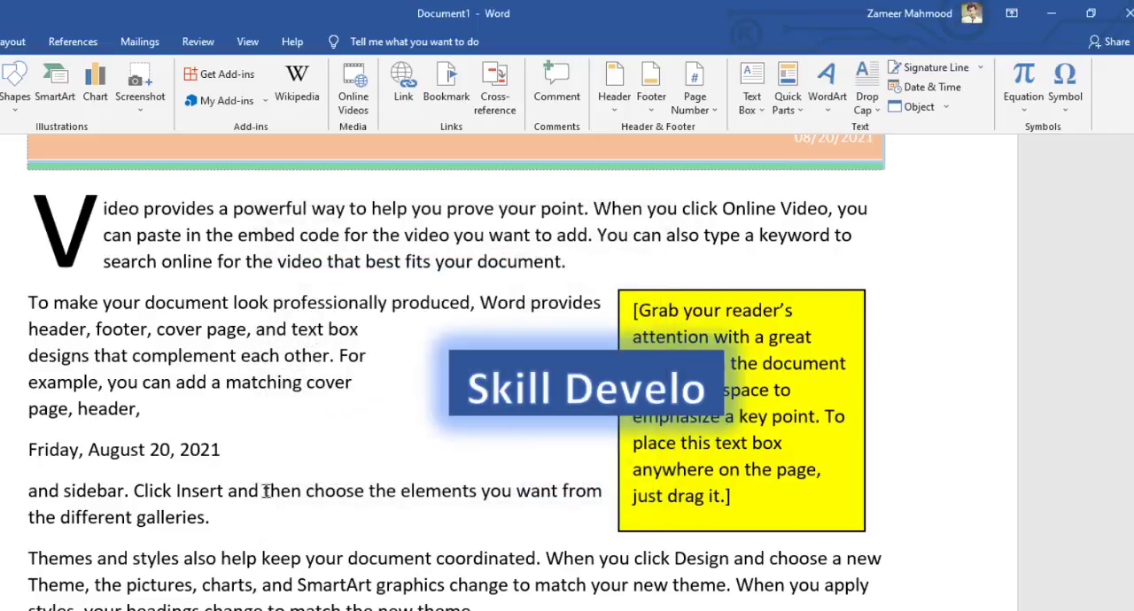
triple_click(160, 458)
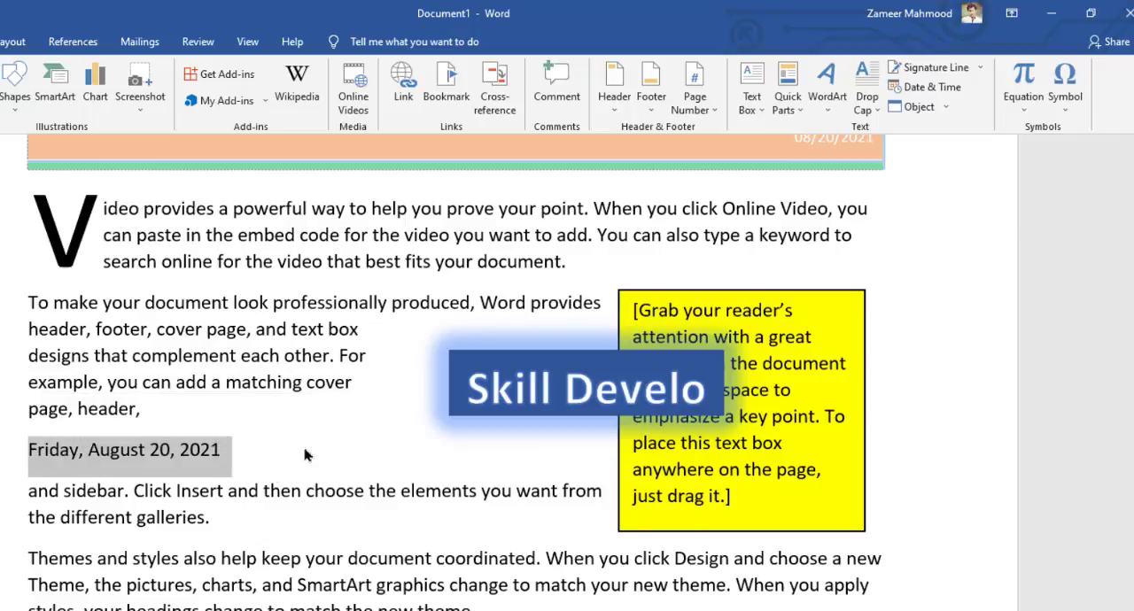
Add an empty paragraph after "the different galleries." and look through the object types available for insertion, without inserting one
left_click(279, 536)
key("Return")
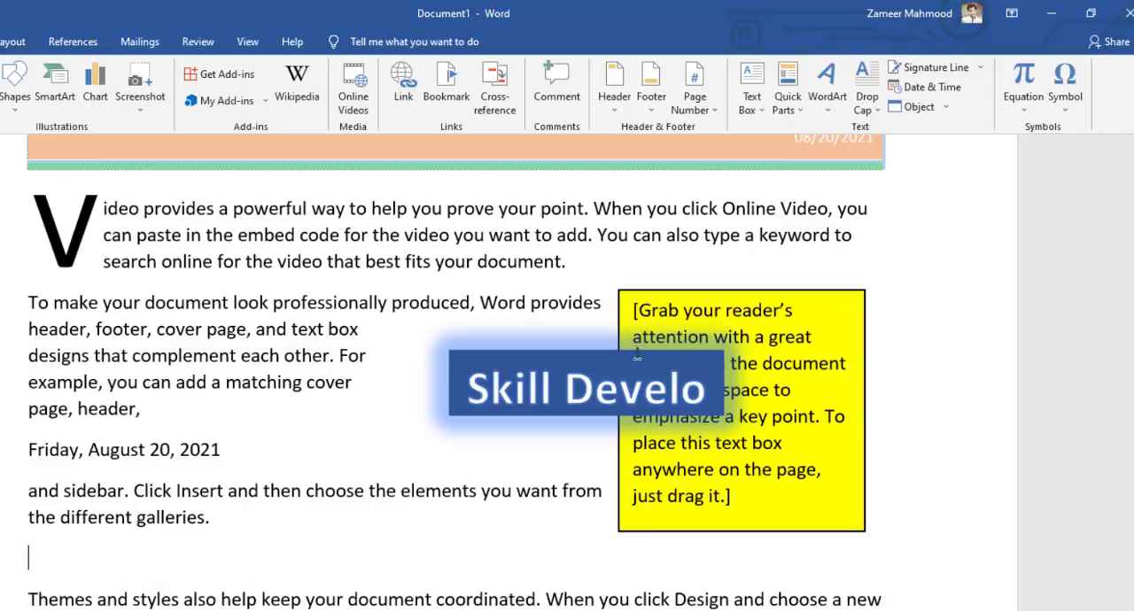
left_click(946, 107)
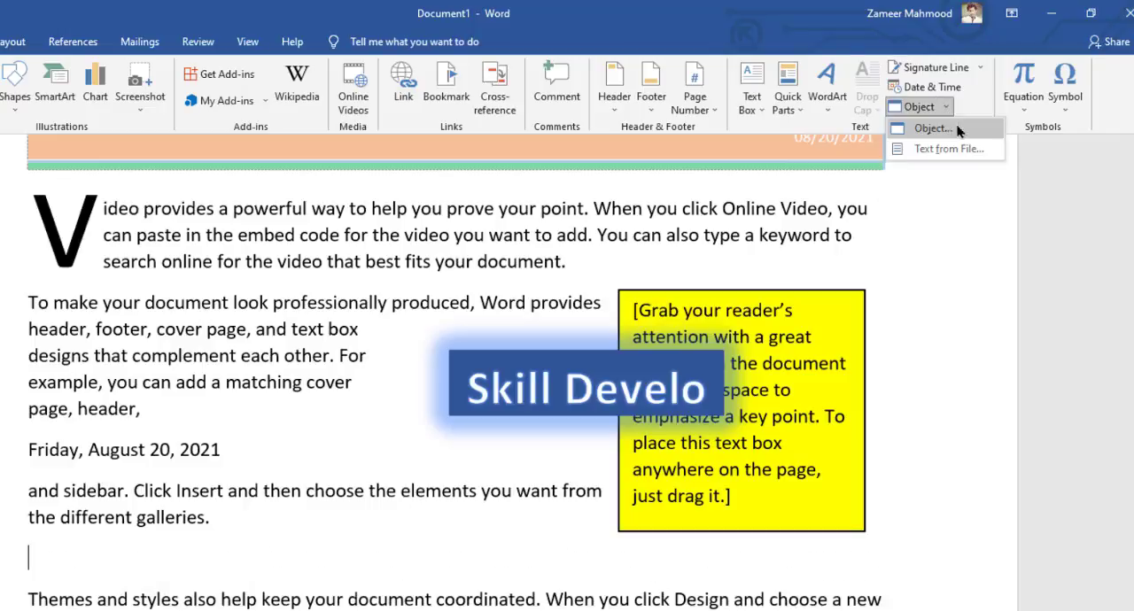
left_click(935, 129)
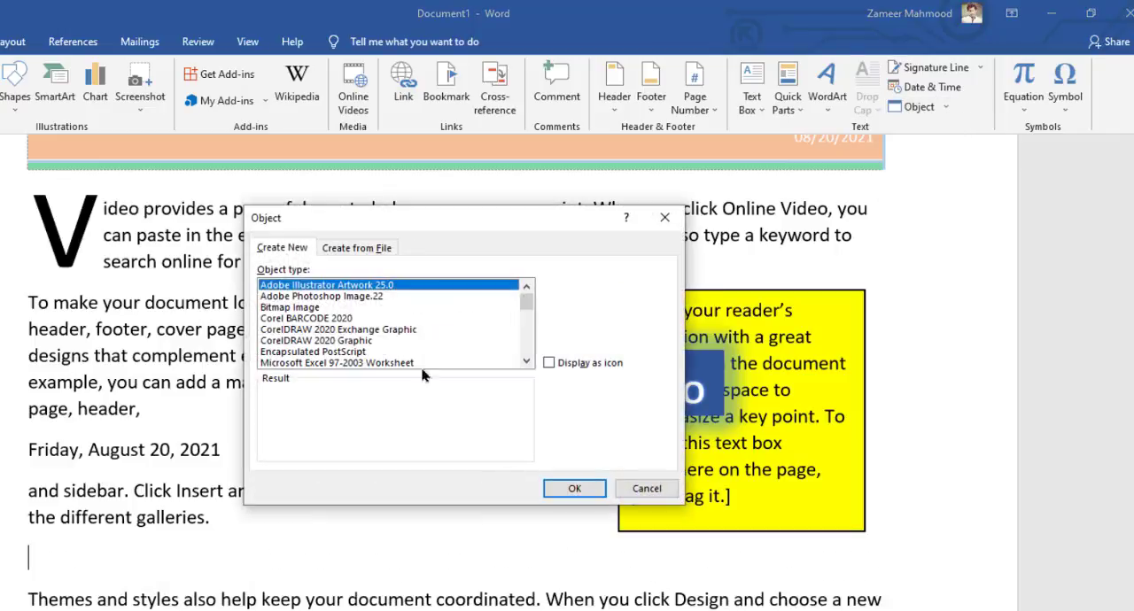
left_click_drag(525, 301, 436, 317)
left_click(655, 491)
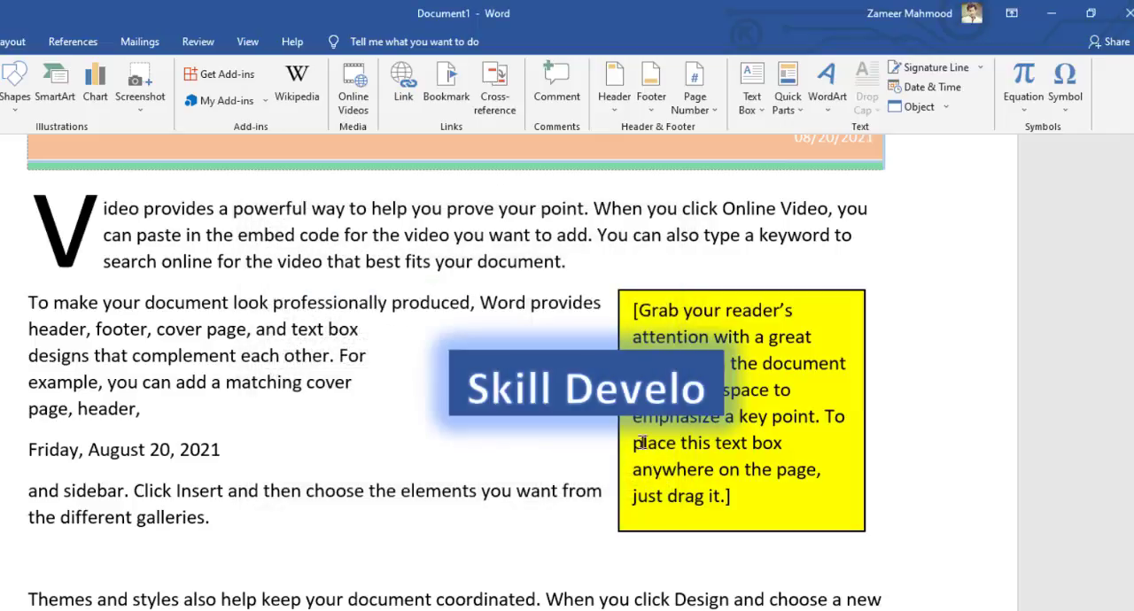
Open the file picker for inserting text from a file, and close it without choosing a file
left_click(951, 112)
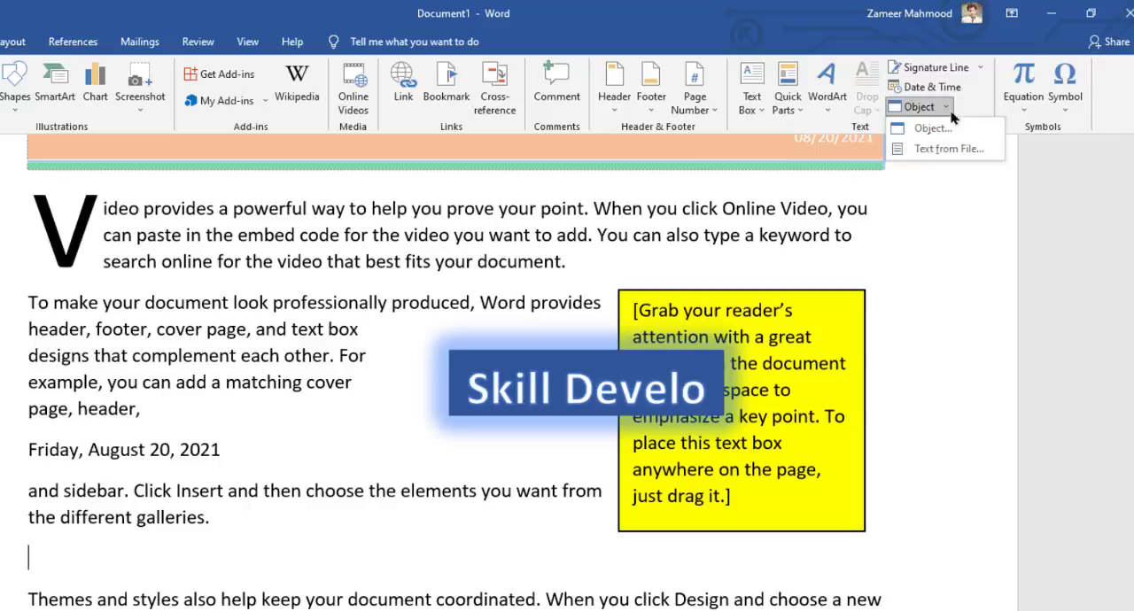
left_click(957, 153)
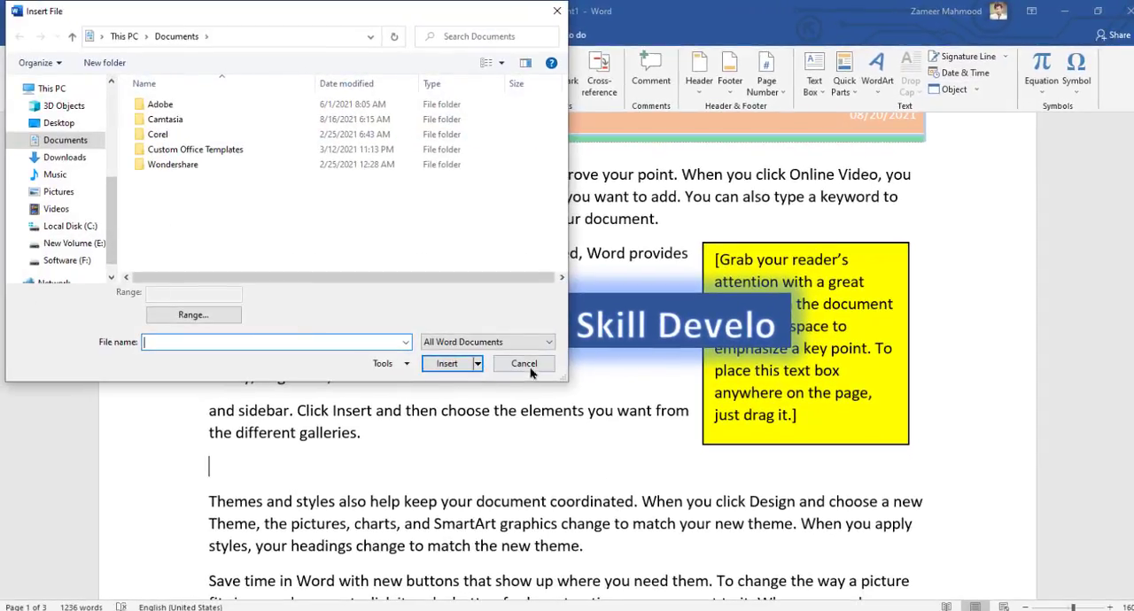
left_click(523, 364)
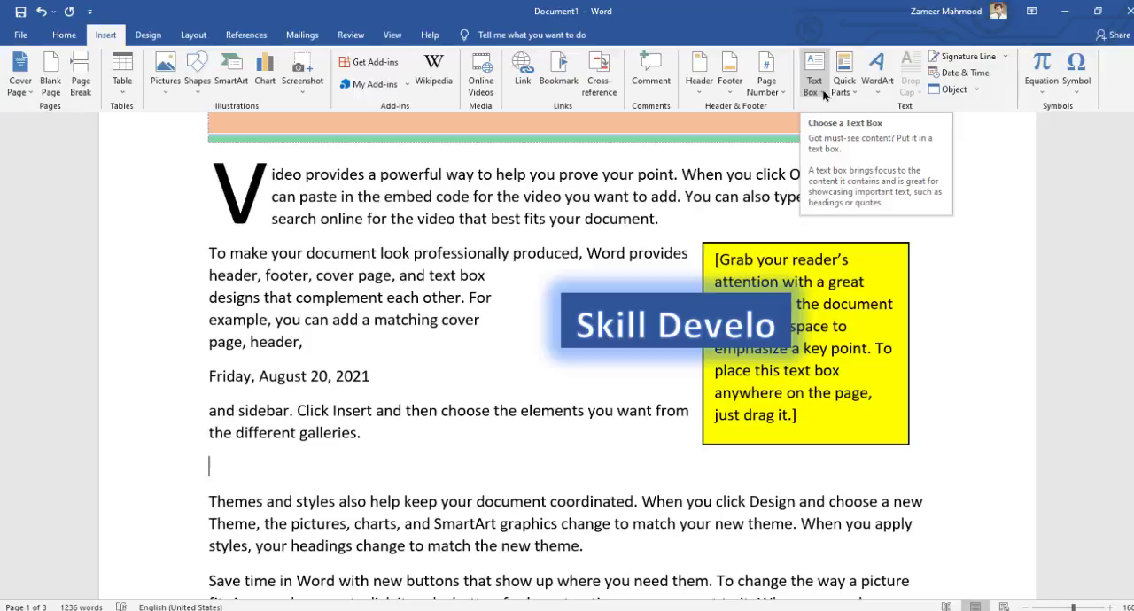
scroll(505, 470, "down", 10)
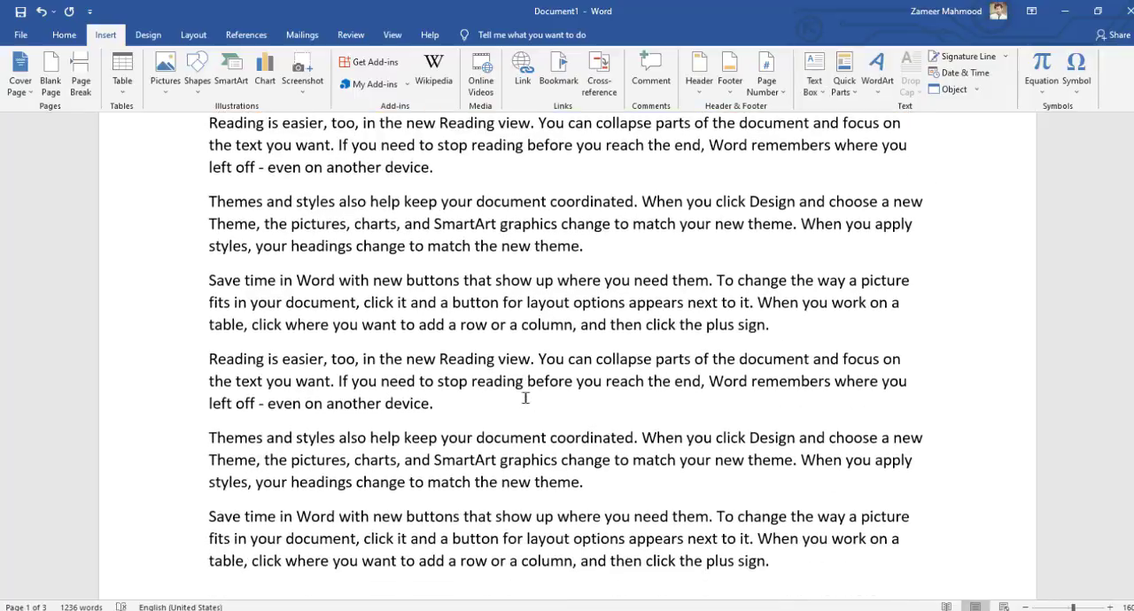